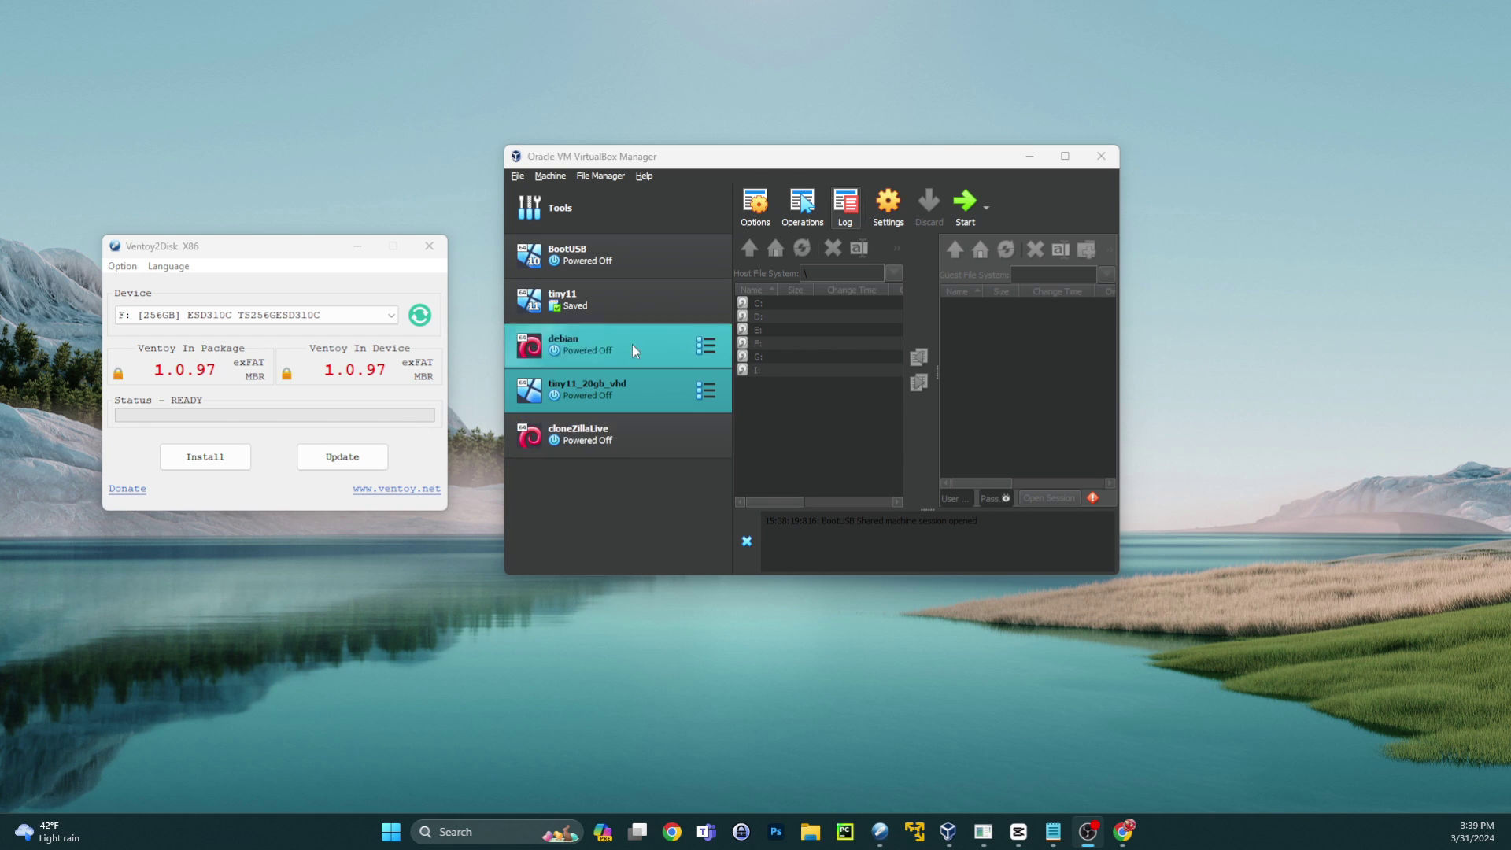
- Drag the Ventoy2Disk window up and left, clear of the VirtualBox Manager's machine list
{"action": "left_click_drag", "start_coordinate": [274, 251], "coordinate": [241, 232]}
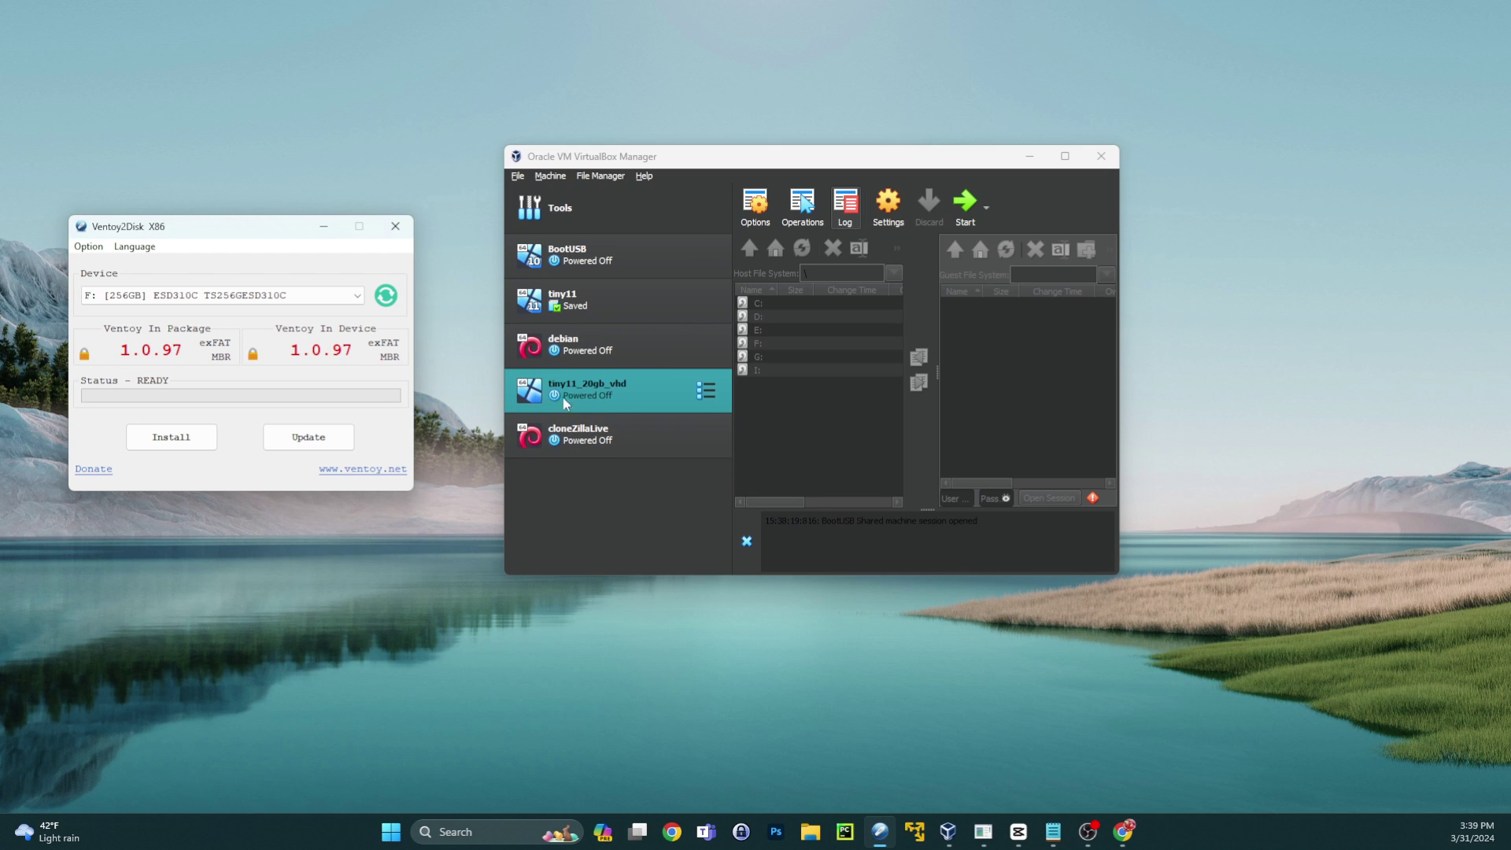
- Start the tiny11_20gb_vhd machine and dismiss the execution warning and notifications
{"action": "left_click", "coordinate": [965, 203]}
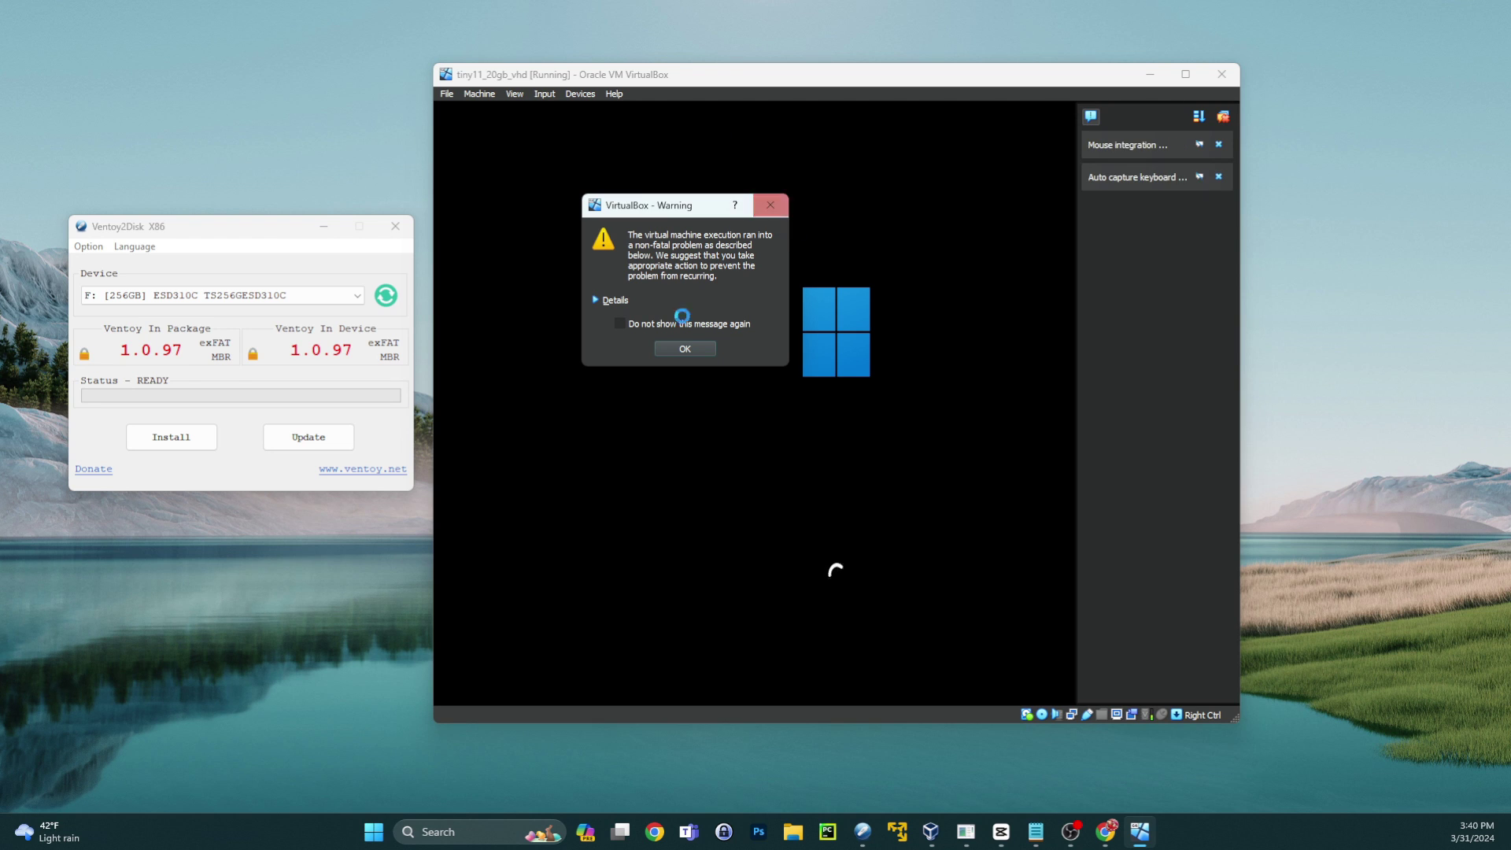
{"action": "left_click", "coordinate": [770, 205]}
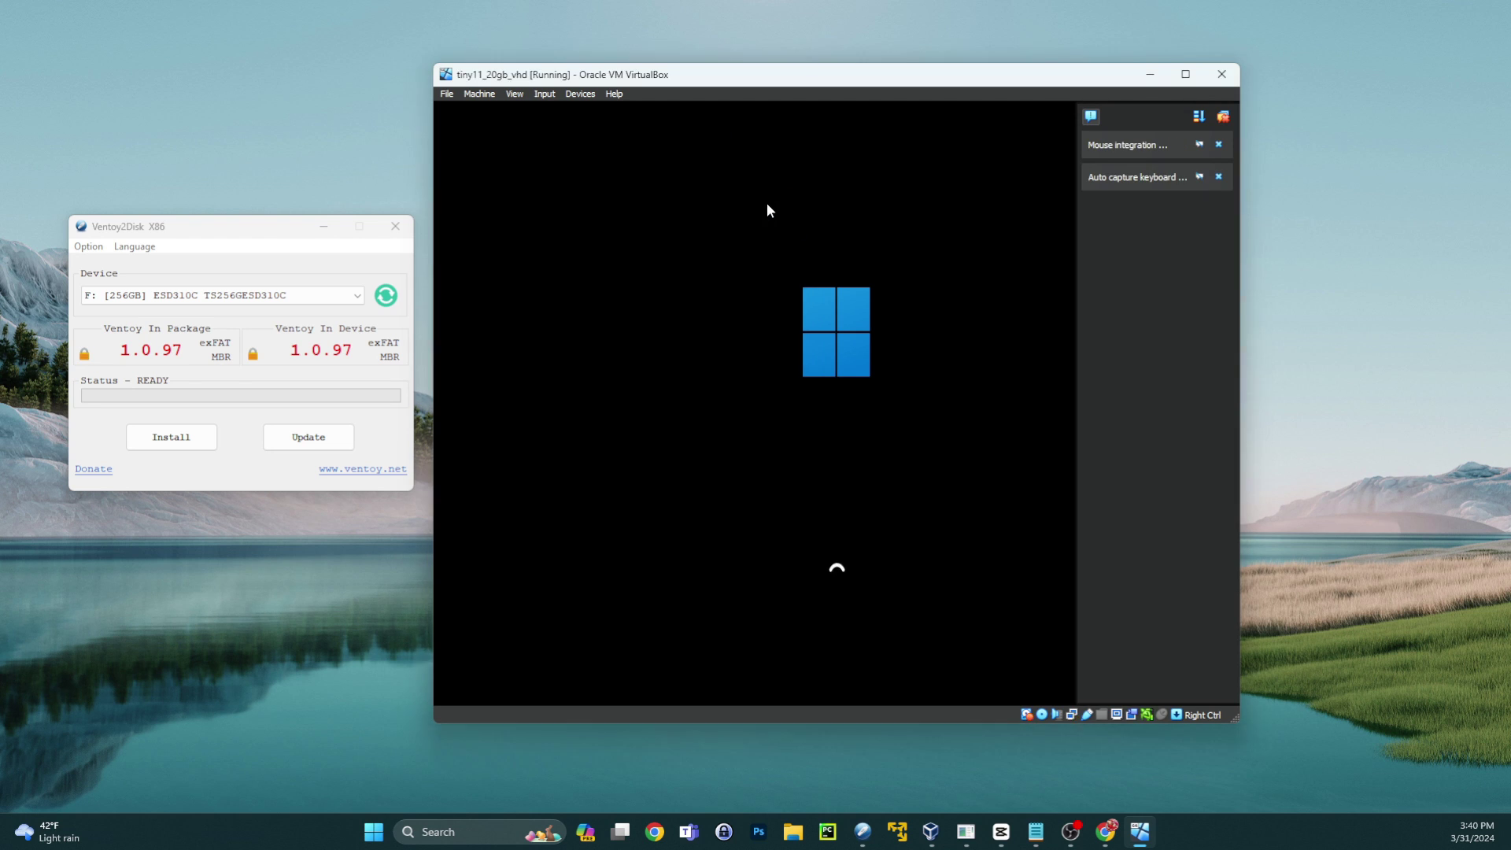
{"action": "left_click", "coordinate": [1218, 144]}
{"action": "left_click", "coordinate": [1218, 144]}
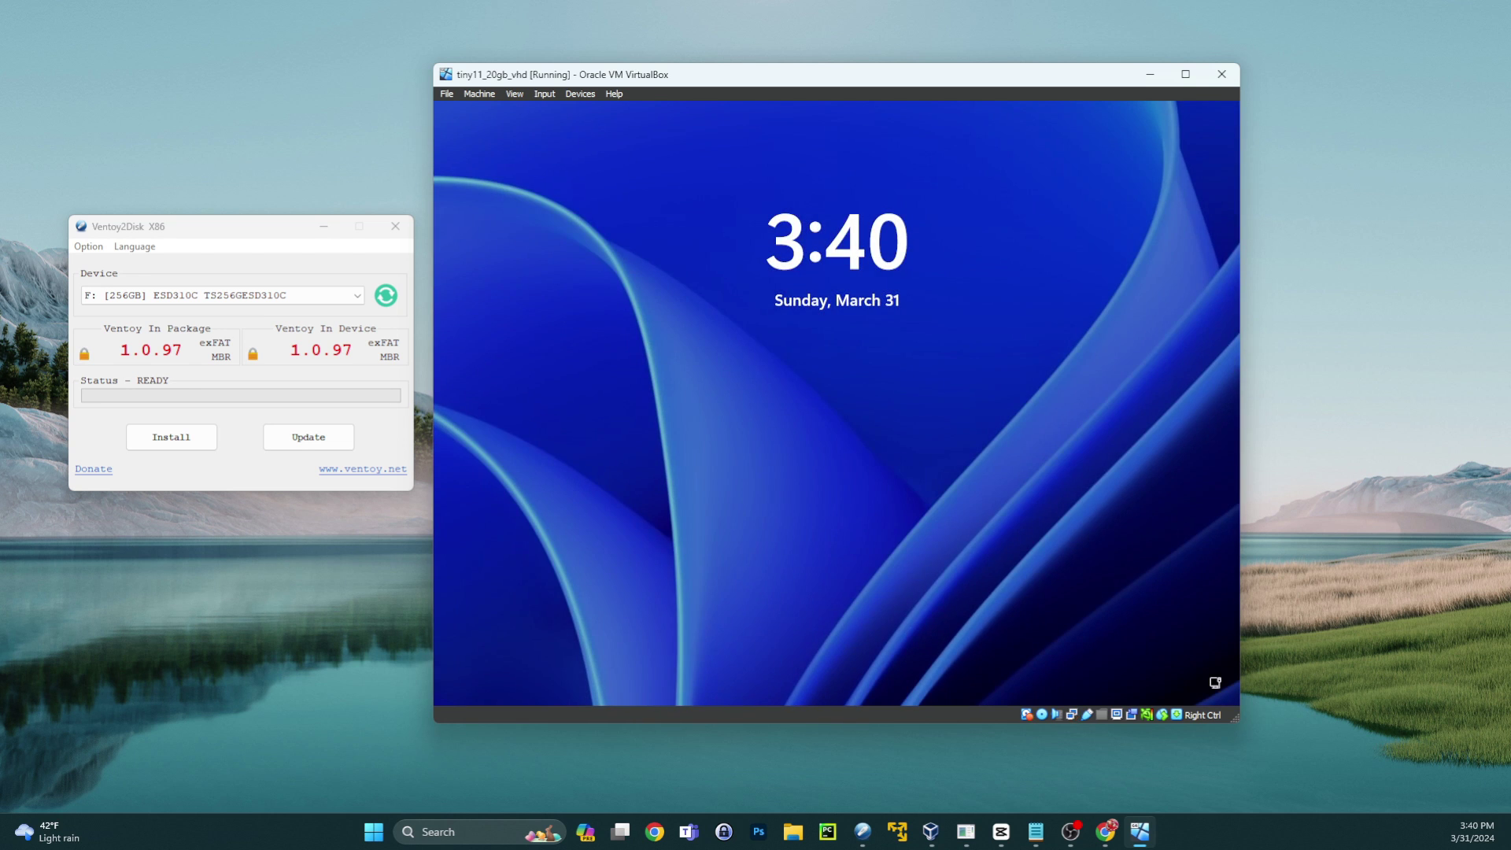
- Sign in to the guest Windows from the lock screen with the account password
{"action": "left_click", "coordinate": [782, 361]}
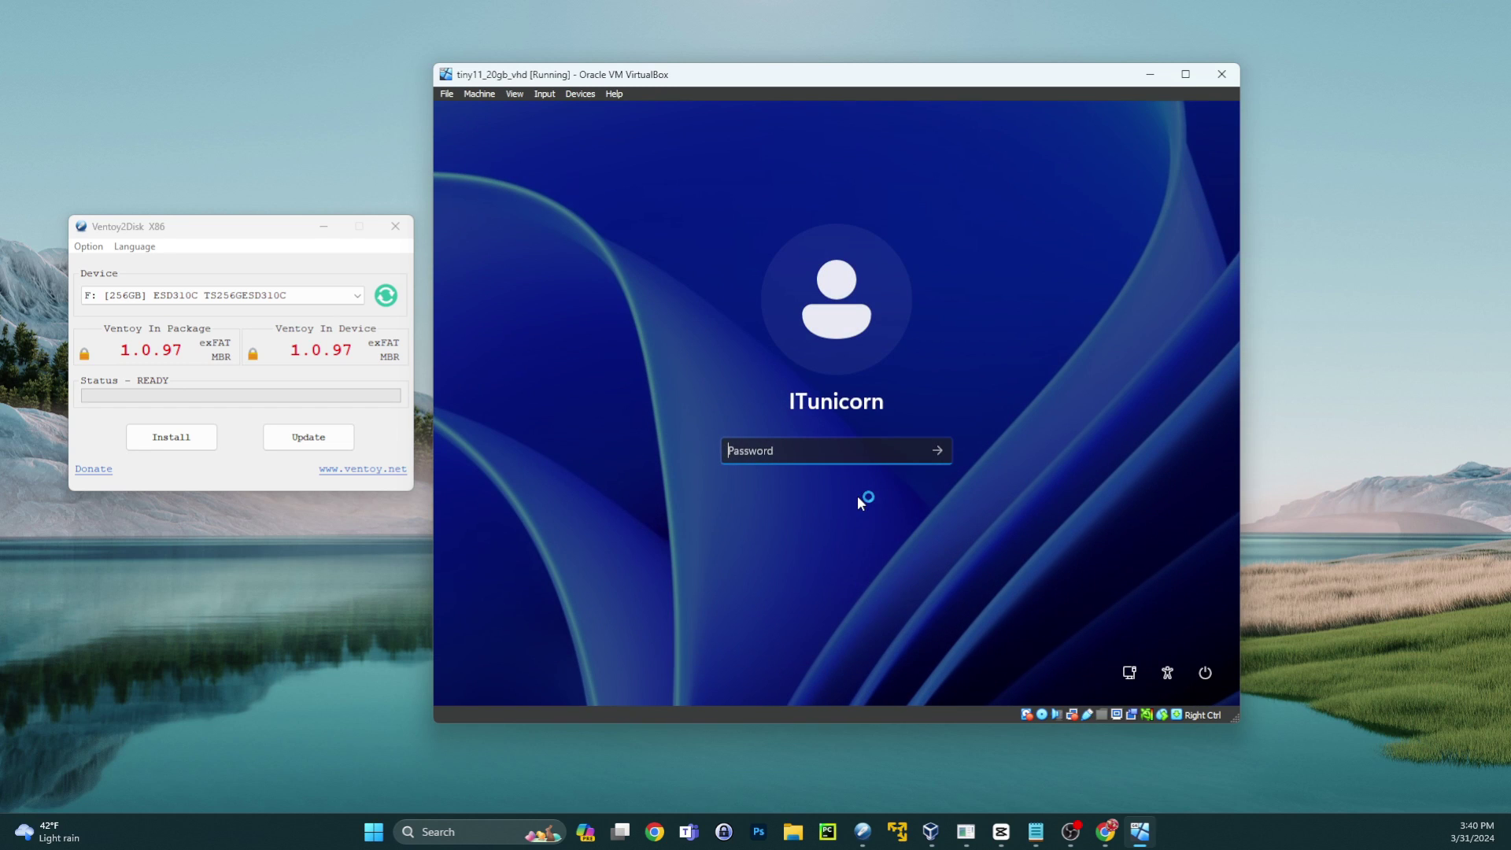
{"action": "type", "text": "123456789"}
{"action": "key", "text": "Return"}
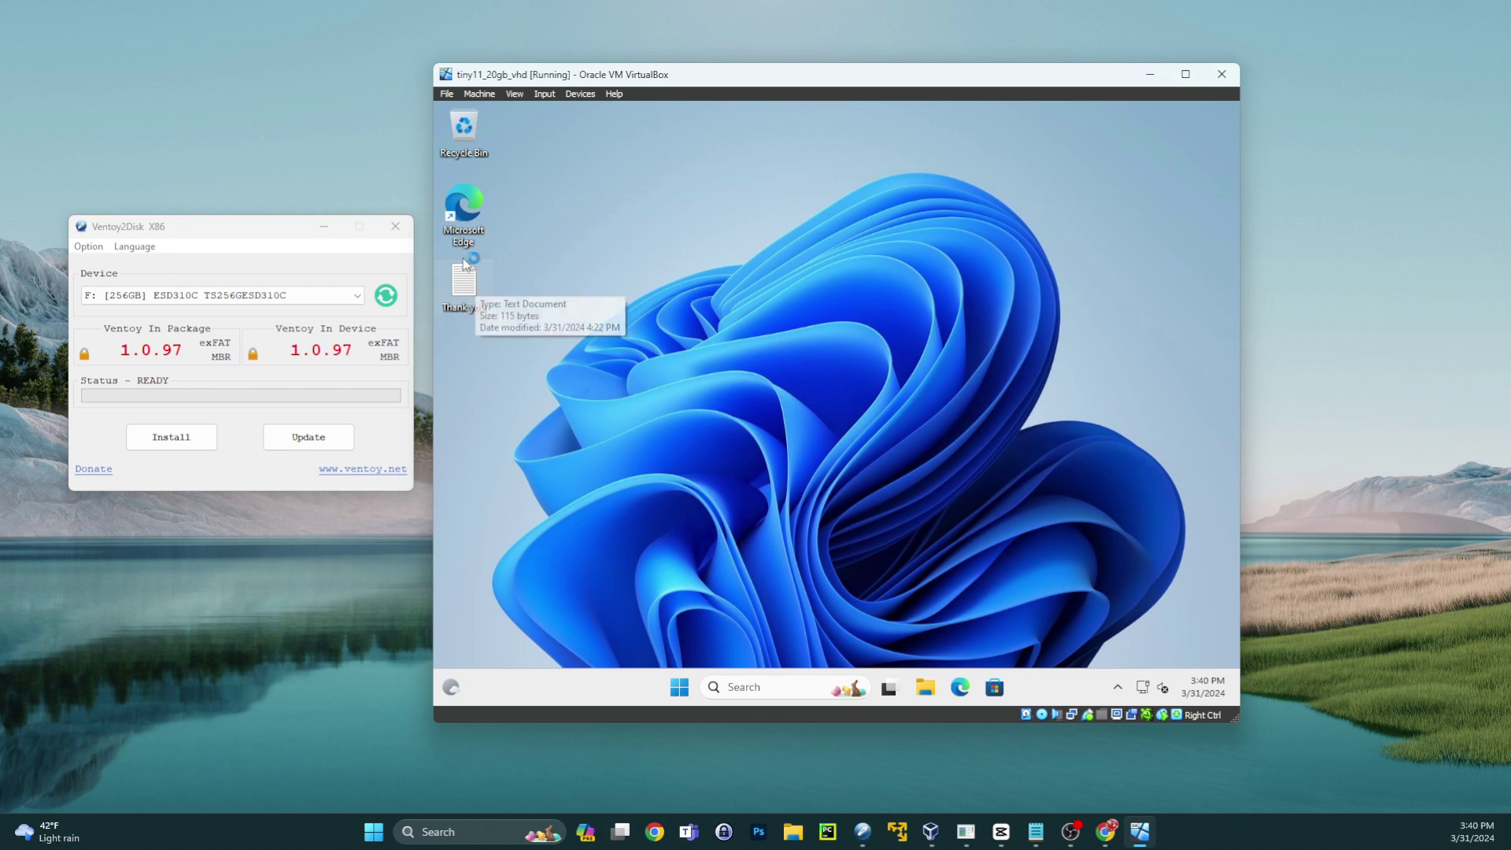
- Insert ', 2024' before the final period of the Thank you note's last line
{"action": "double_click", "coordinate": [469, 313]}
{"action": "key", "text": "ctrl+End"}
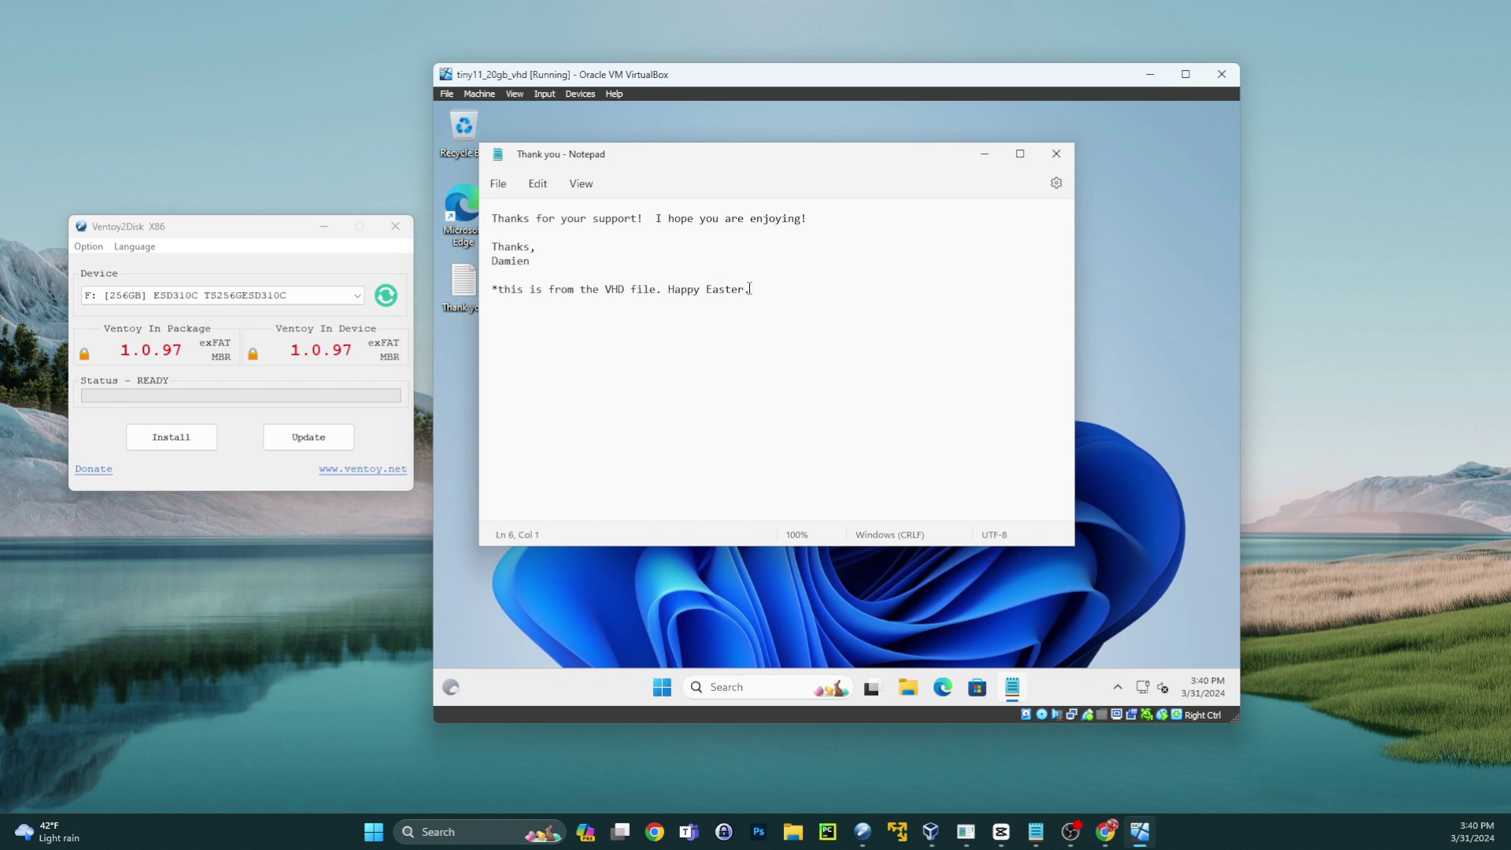
{"action": "key", "text": "shift+Home"}
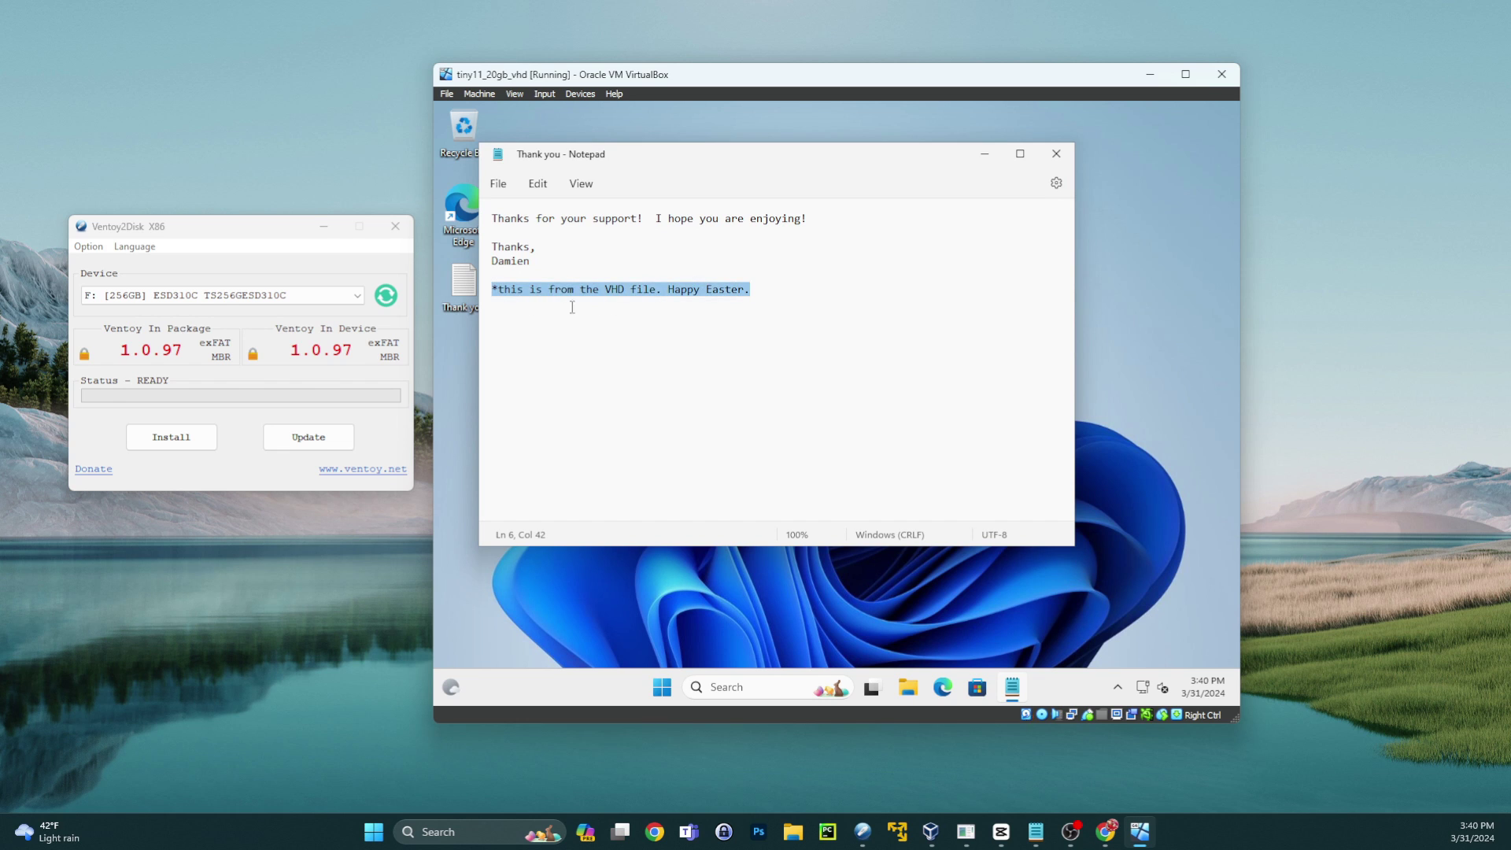
{"action": "left_click", "coordinate": [782, 287]}
{"action": "key", "text": "Left"}
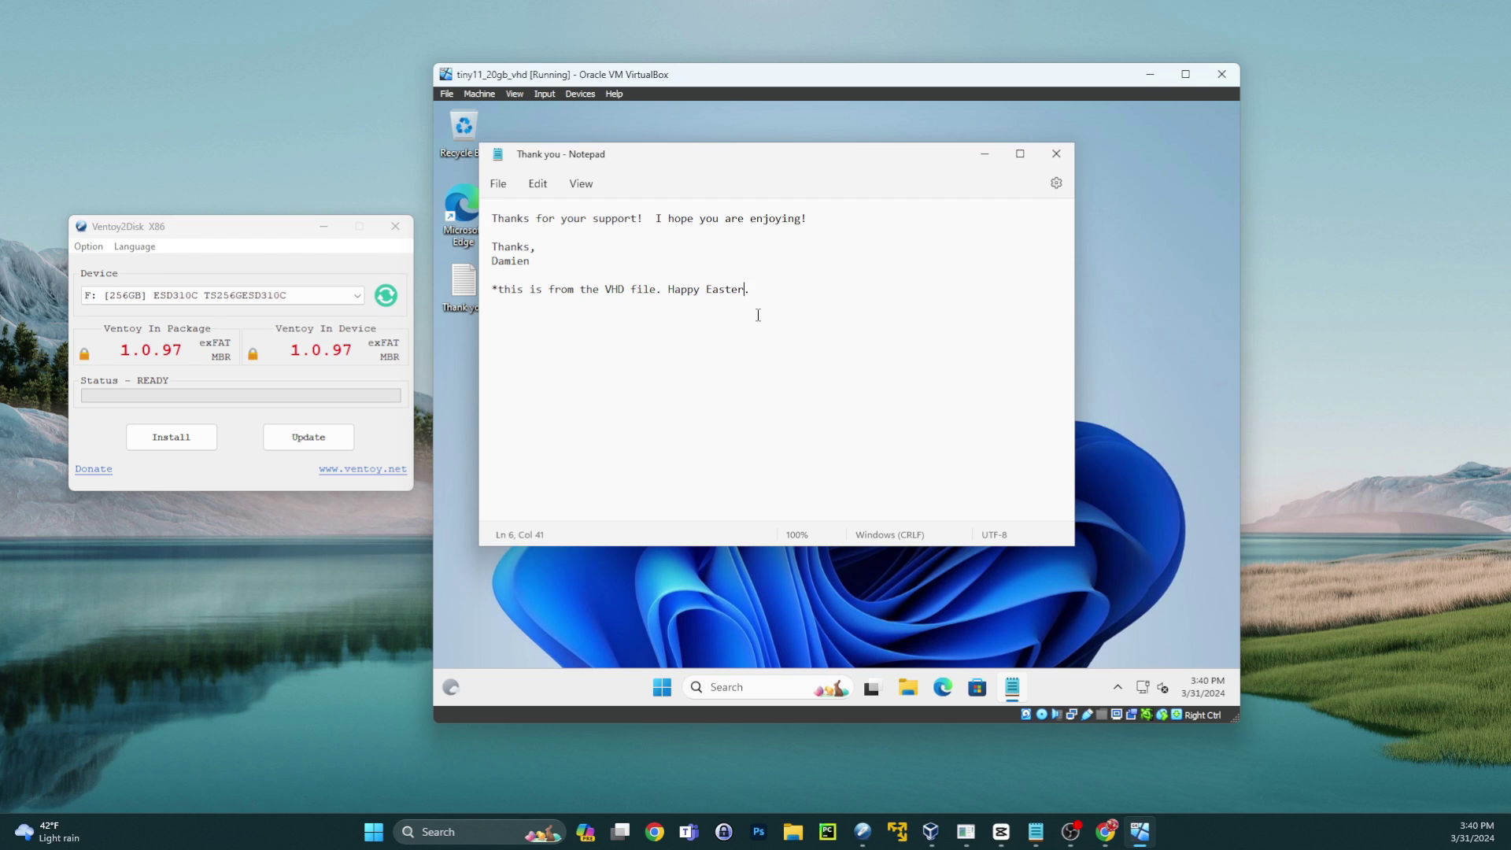
{"action": "type", "text": ", 2024"}
{"action": "left_click", "coordinate": [810, 289]}
- Save the edited Thank you note and close Notepad
{"action": "left_click", "coordinate": [498, 185]}
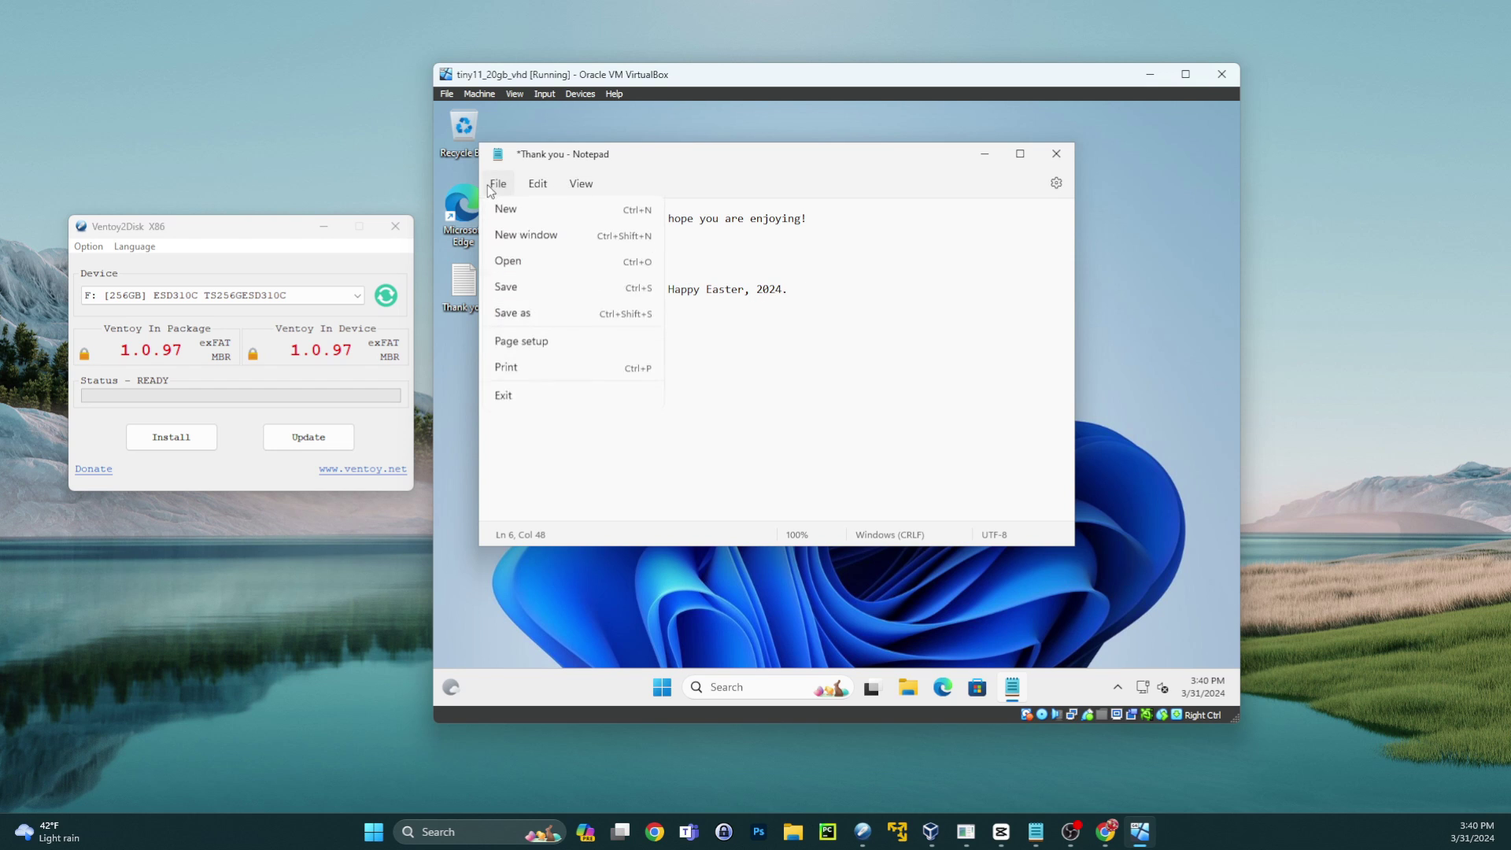
{"action": "left_click", "coordinate": [526, 292]}
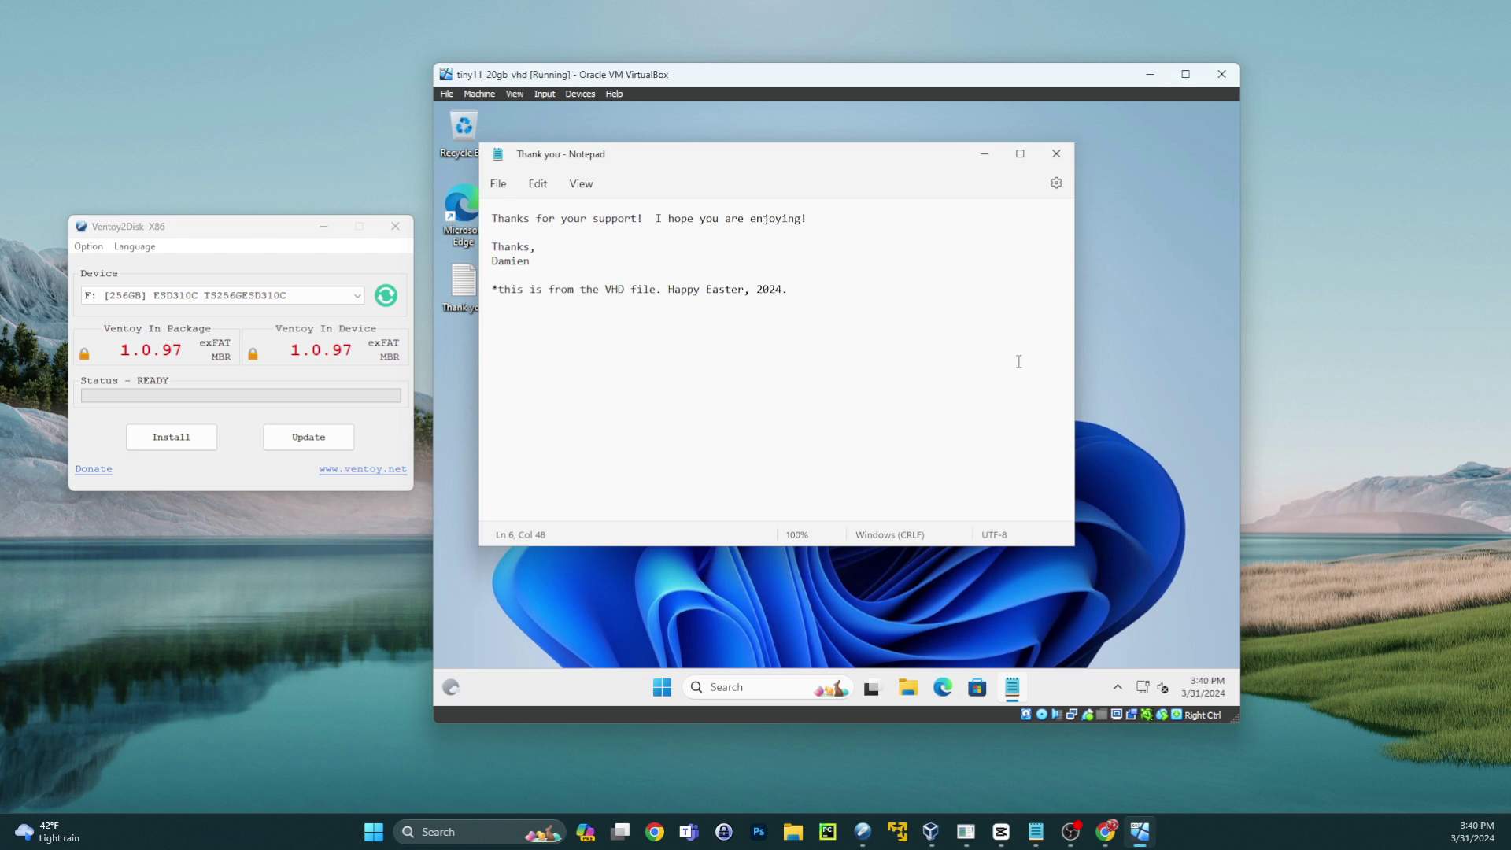
{"action": "left_click", "coordinate": [1063, 159]}
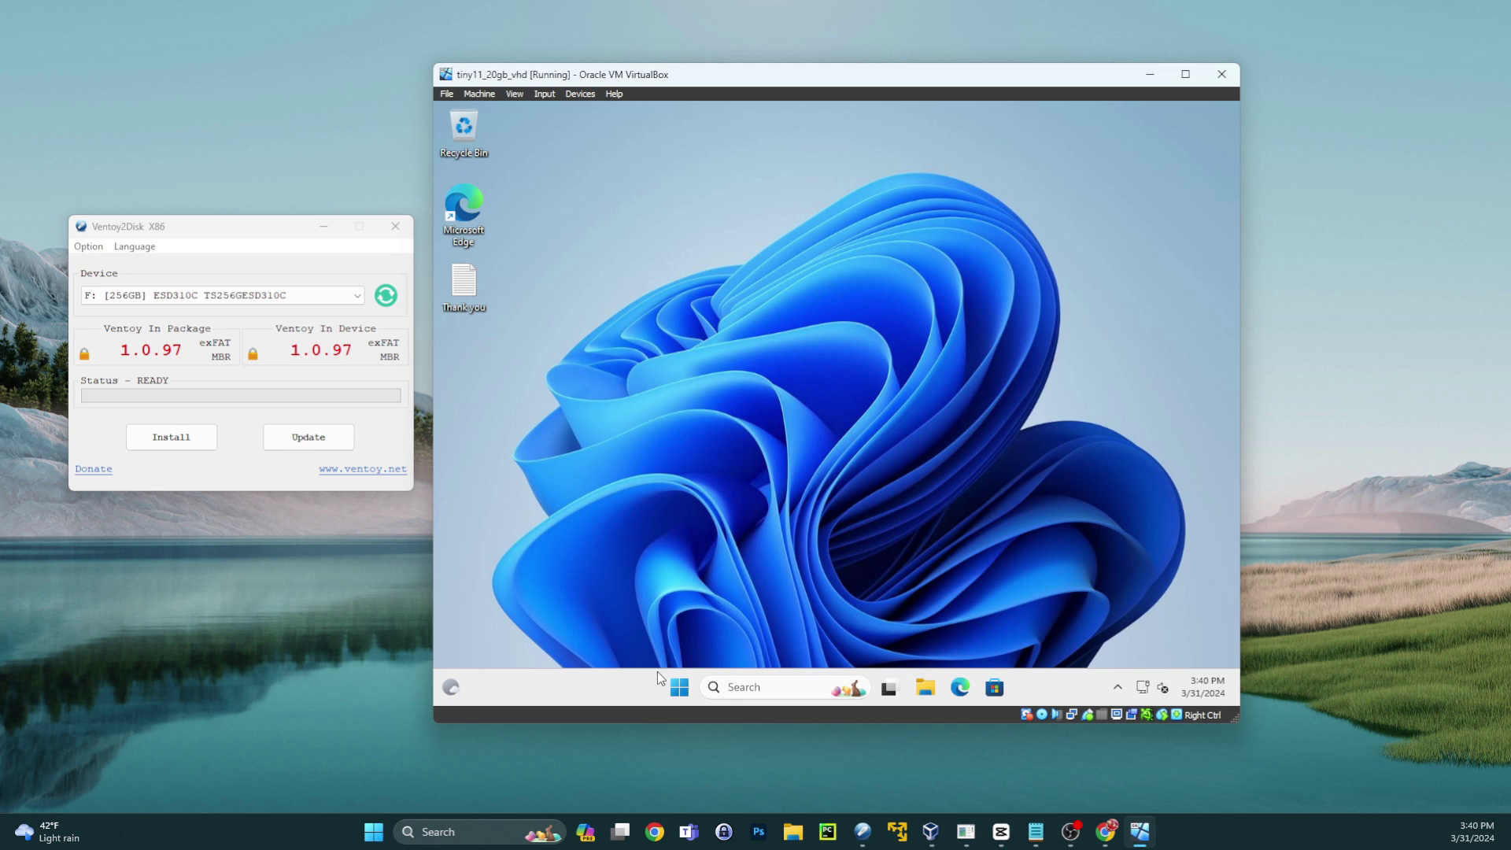
- Shut down the guest Windows from the Start button's context menu
{"action": "right_click", "coordinate": [676, 696]}
{"action": "left_click", "coordinate": [676, 696]}
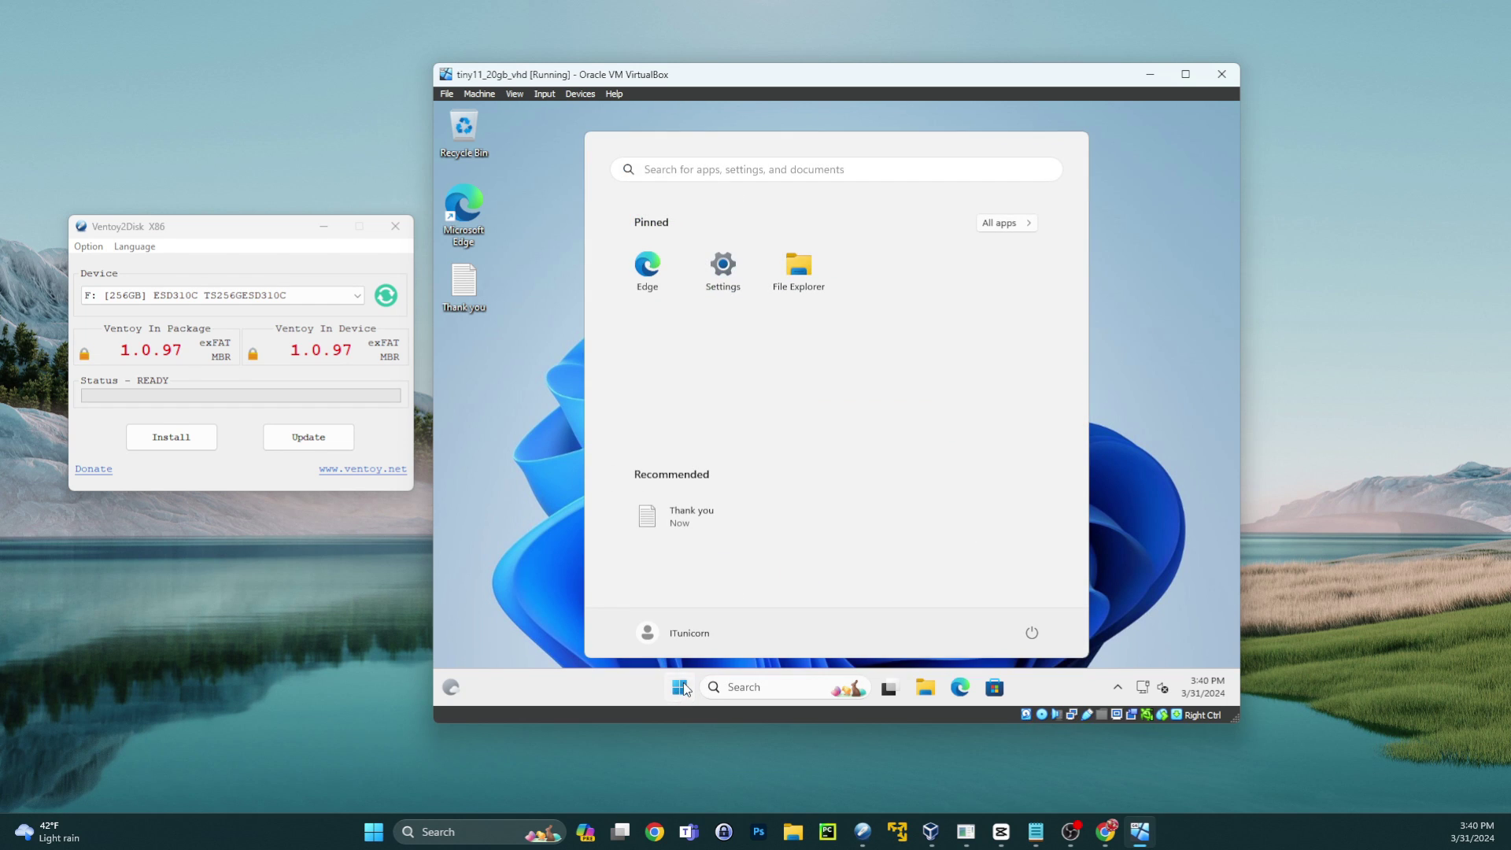
{"action": "right_click", "coordinate": [683, 690]}
{"action": "mouse_move", "coordinate": [687, 620]}
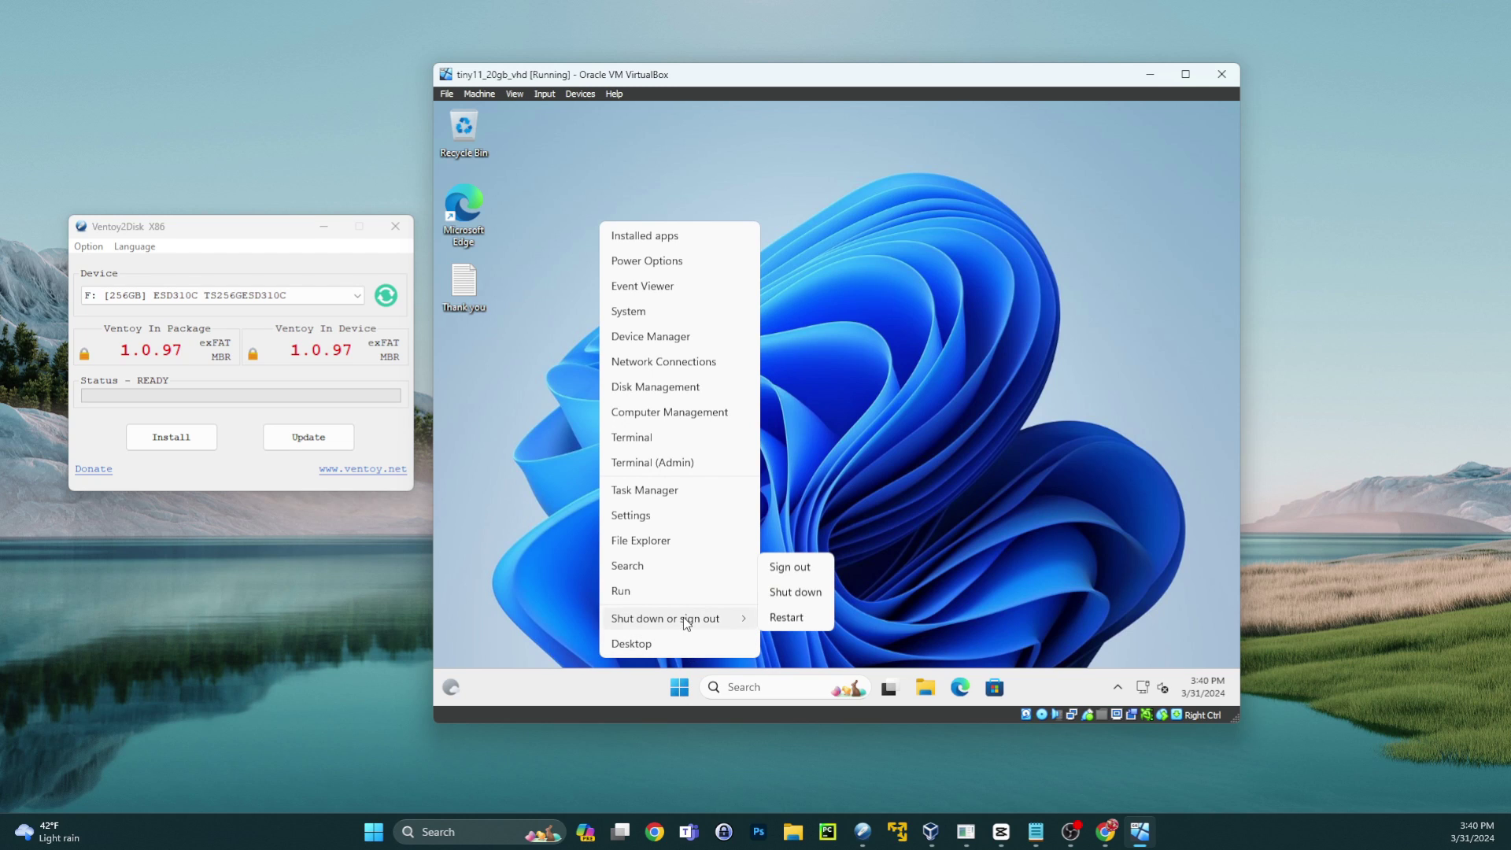
{"action": "left_click", "coordinate": [799, 592]}
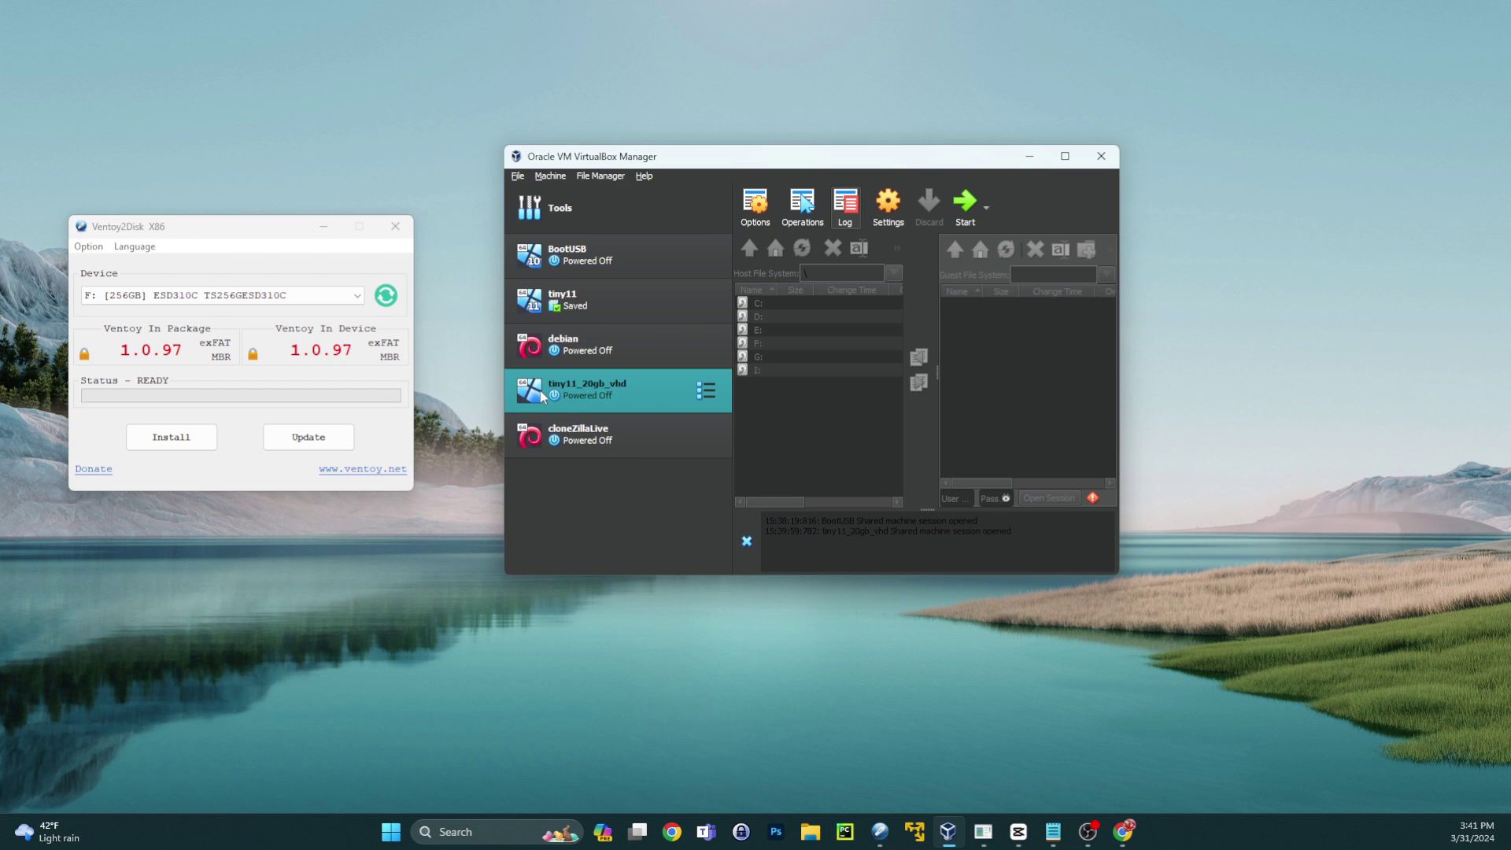
{"action": "left_click", "coordinate": [884, 209]}
{"action": "left_click", "coordinate": [622, 293]}
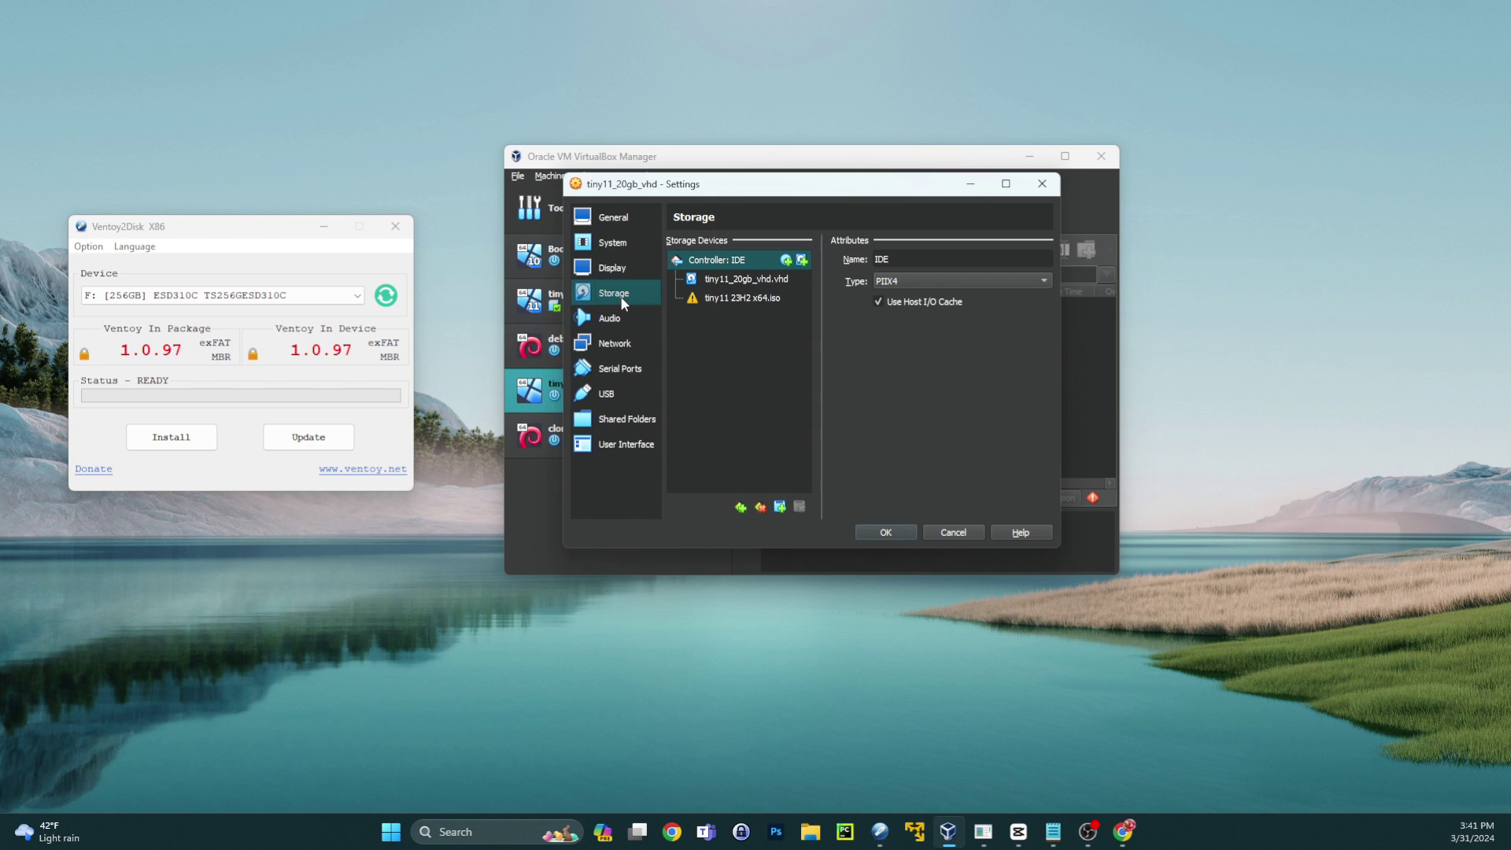
{"action": "left_click", "coordinate": [775, 281]}
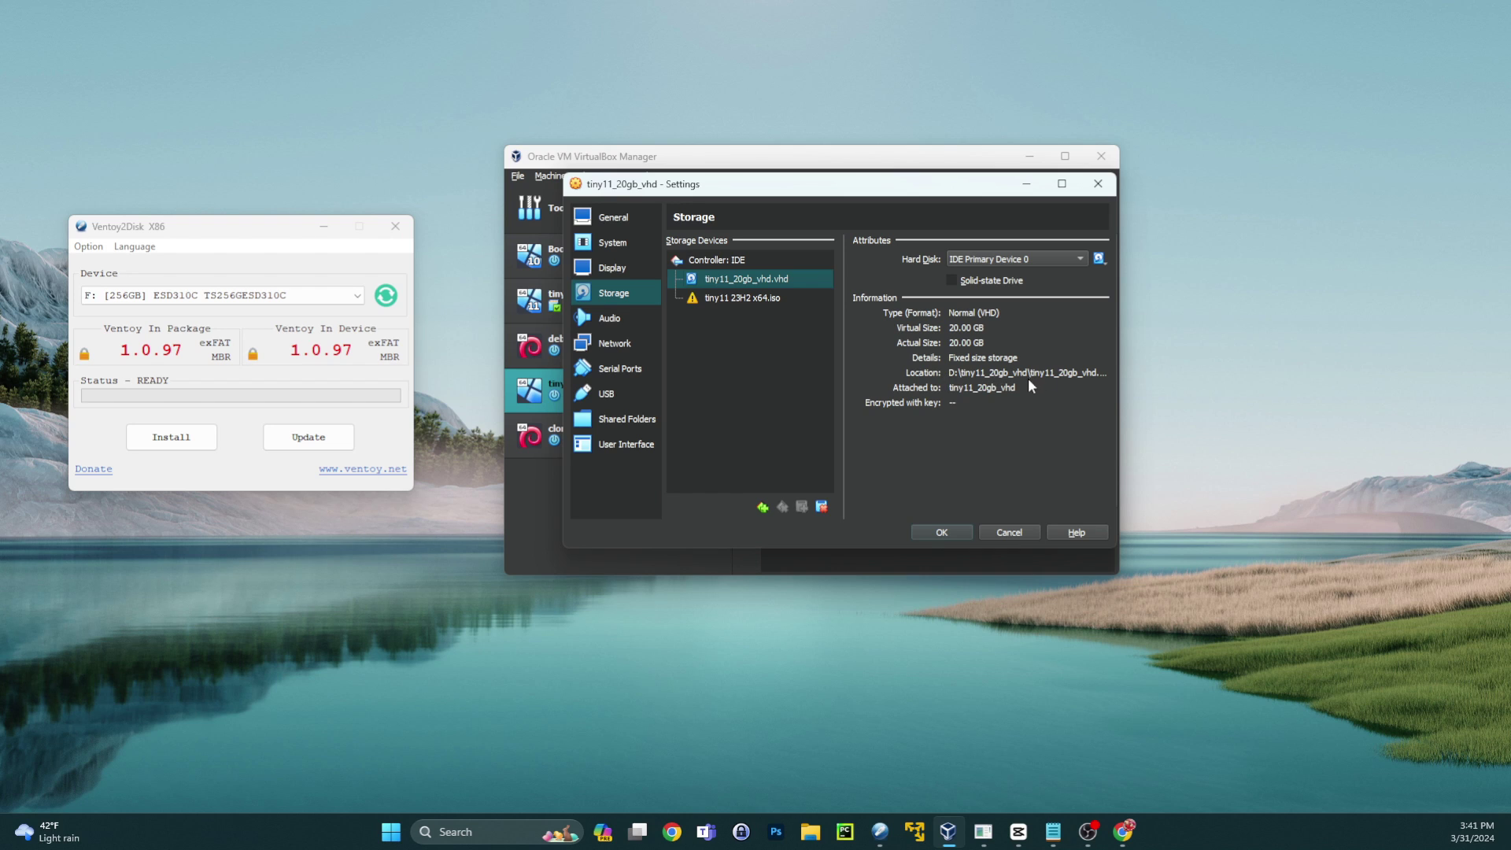
- Open D:\tiny11_20gb_vhd in File Explorer and move Ventoy2Disk further up and left
{"action": "left_click", "coordinate": [1099, 186]}
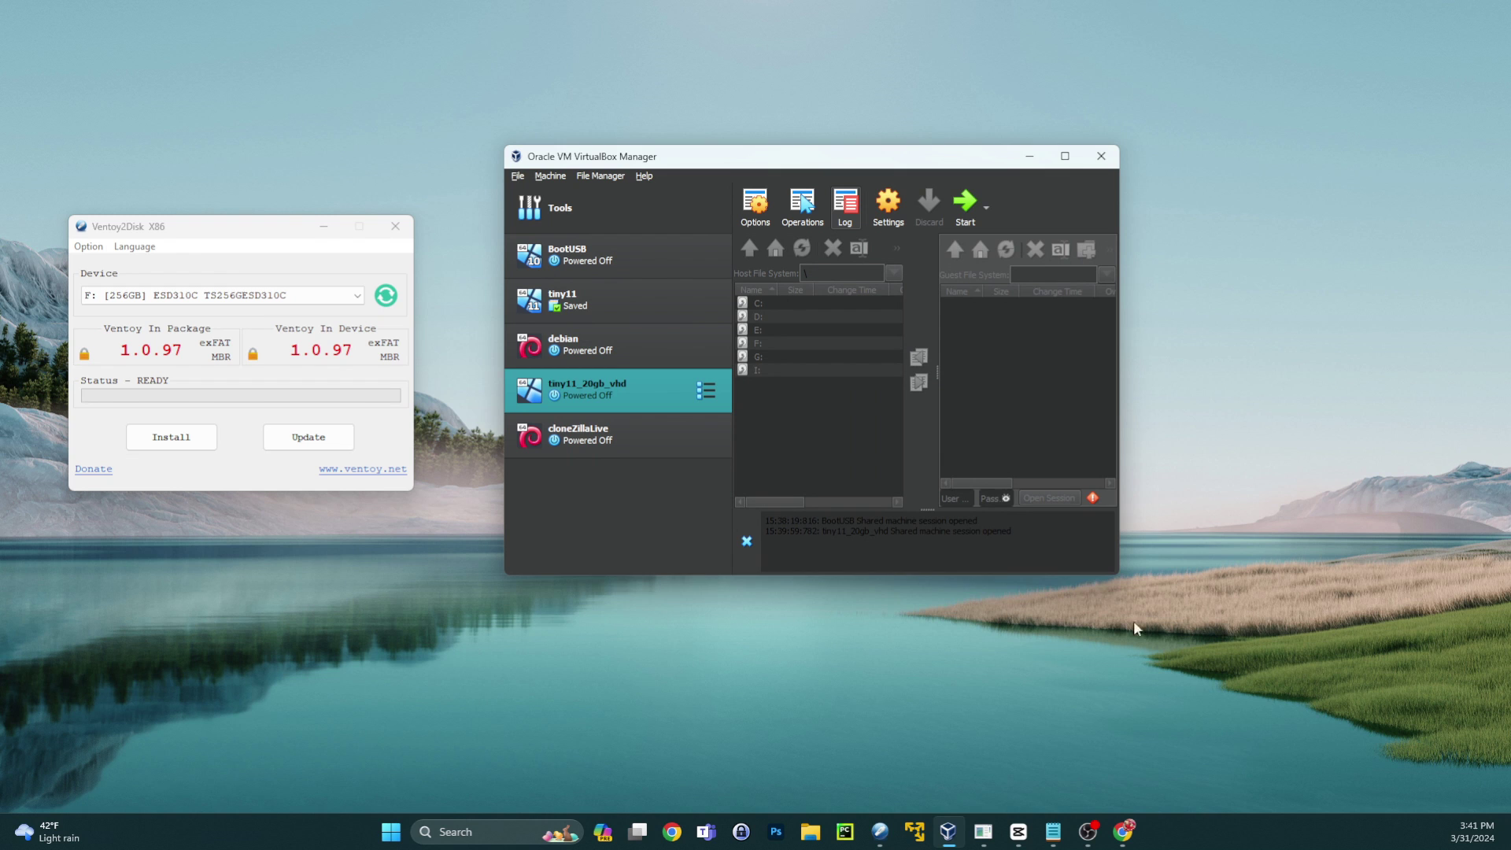
{"action": "left_click", "coordinate": [810, 832]}
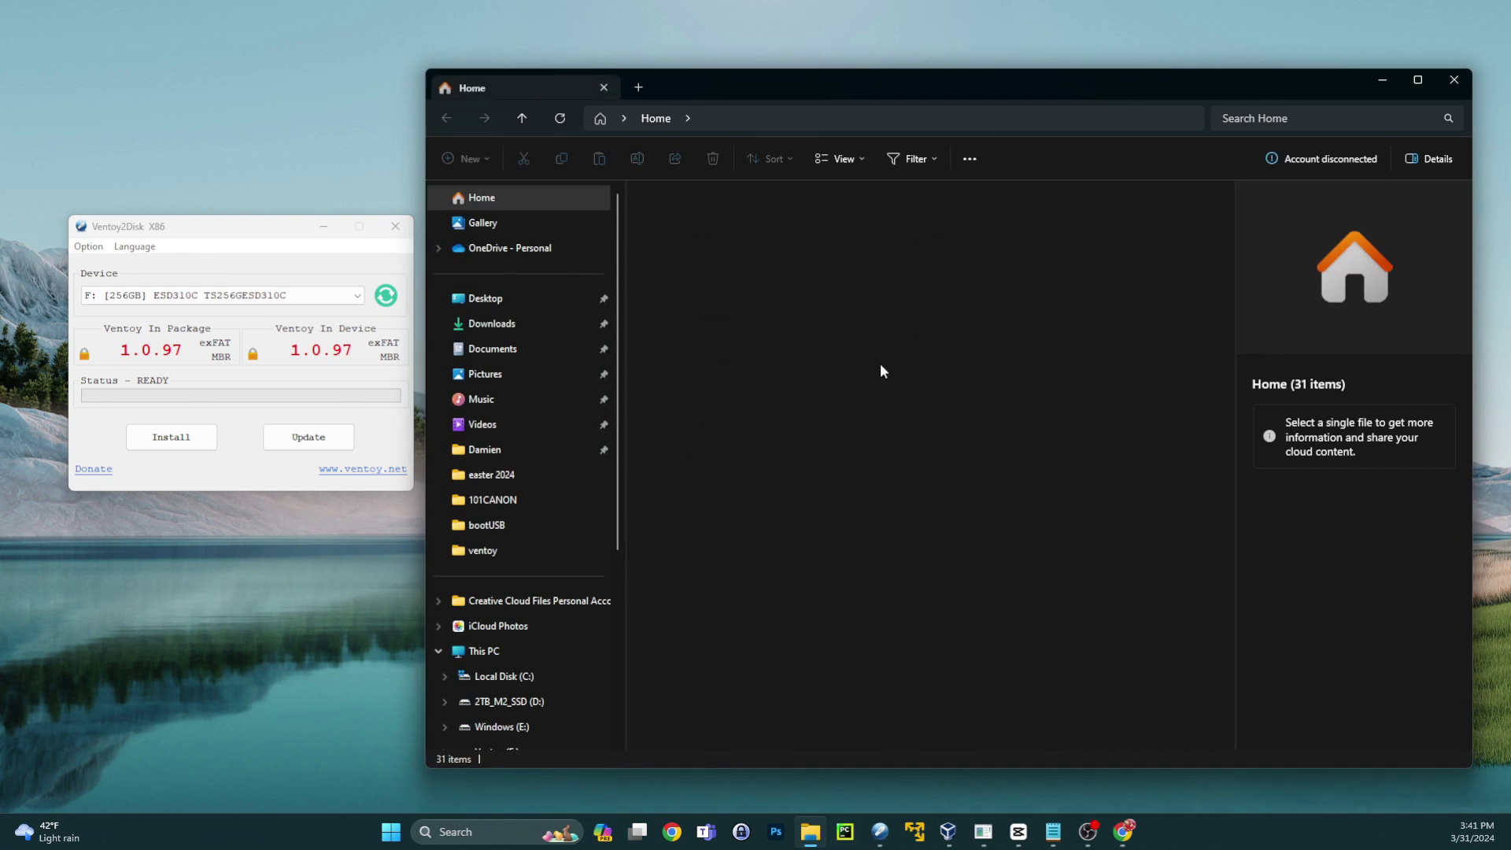
{"action": "left_click", "coordinate": [544, 703]}
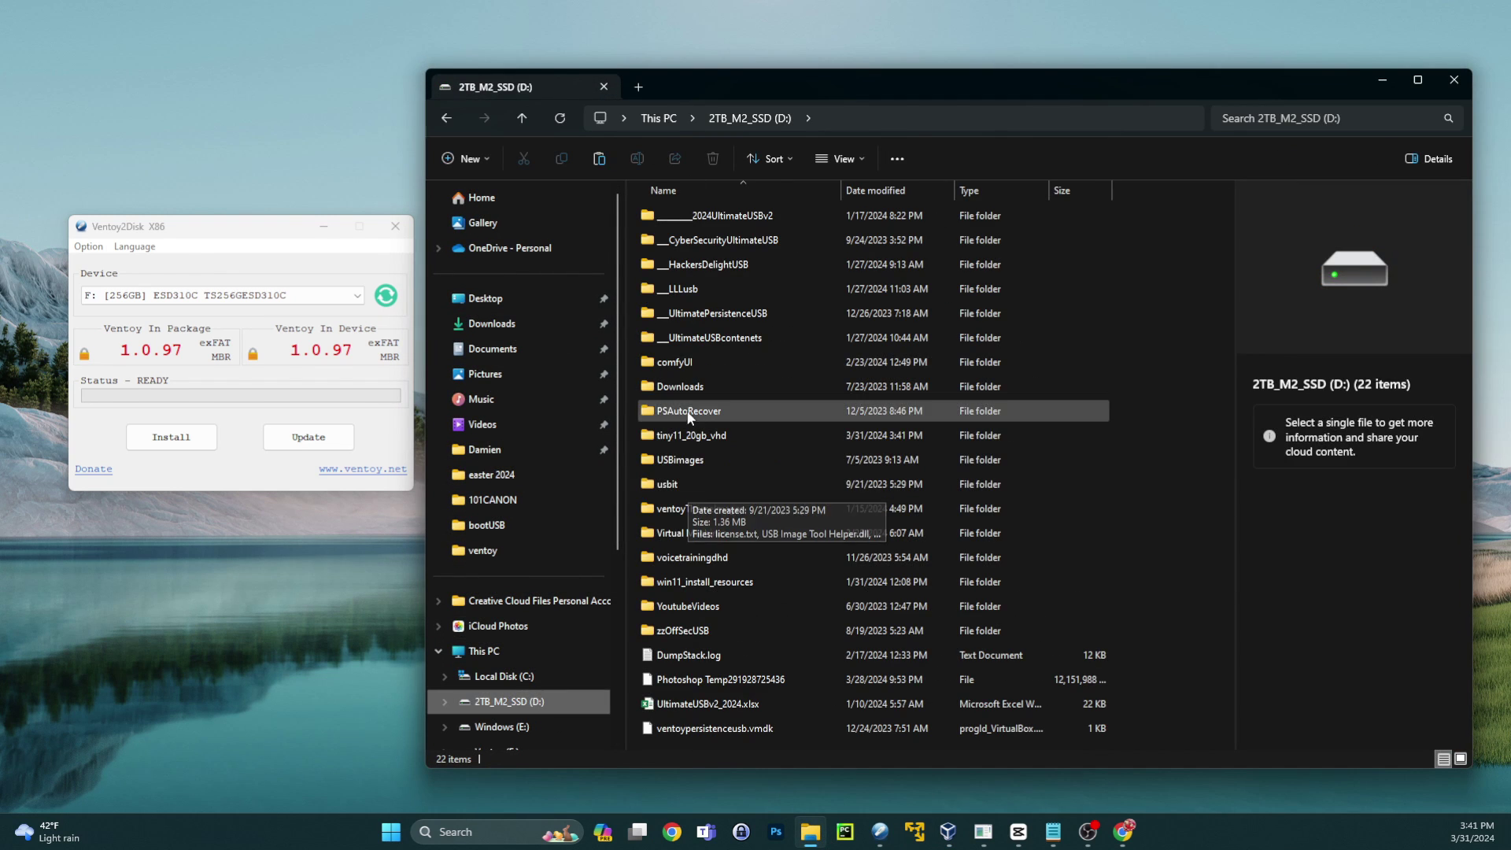
{"action": "double_click", "coordinate": [692, 435]}
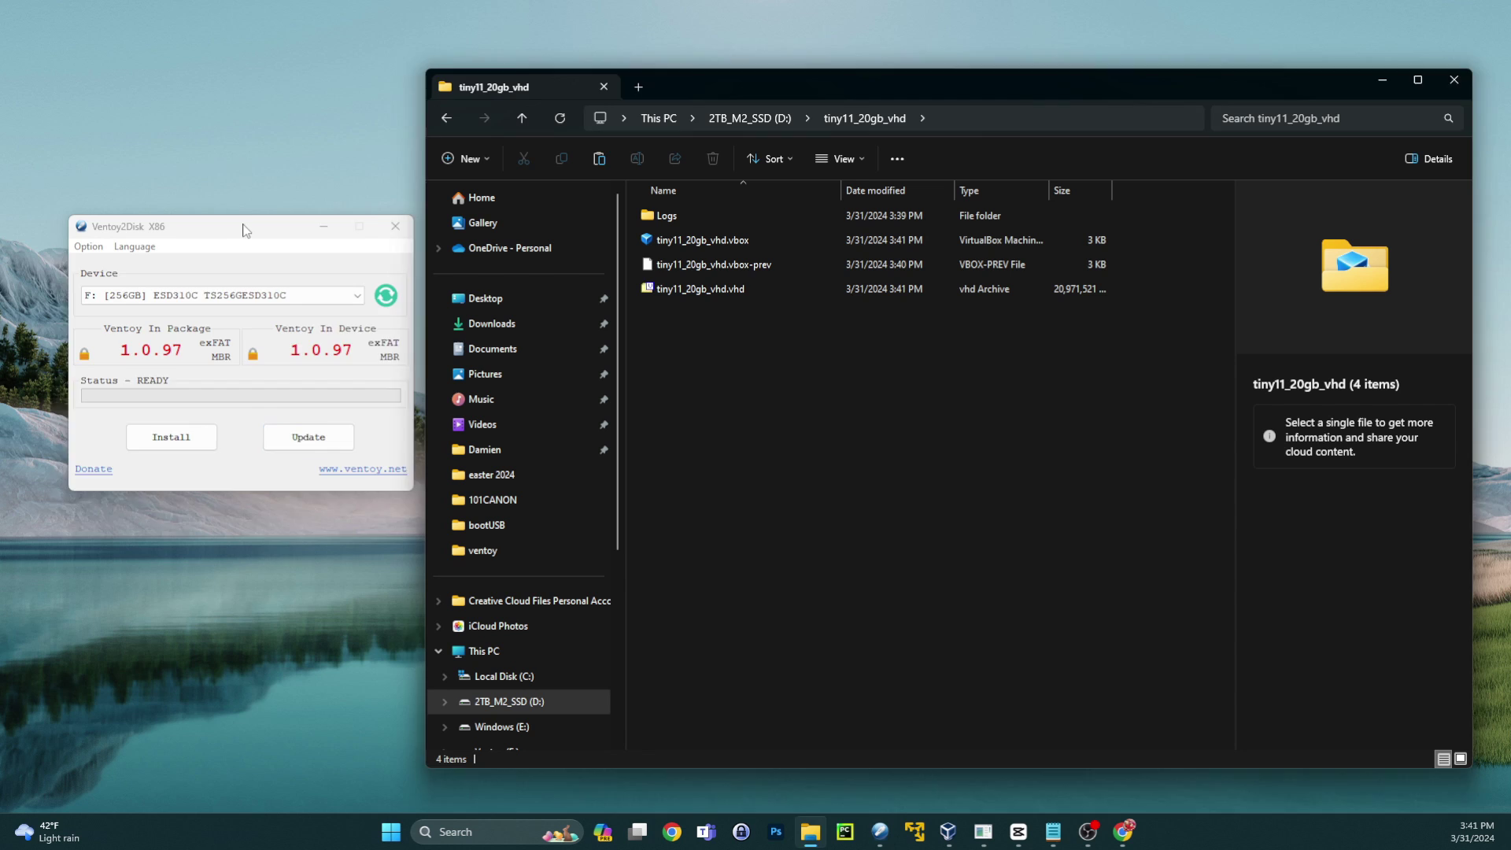
{"action": "left_click_drag", "start_coordinate": [242, 230], "coordinate": [229, 160]}
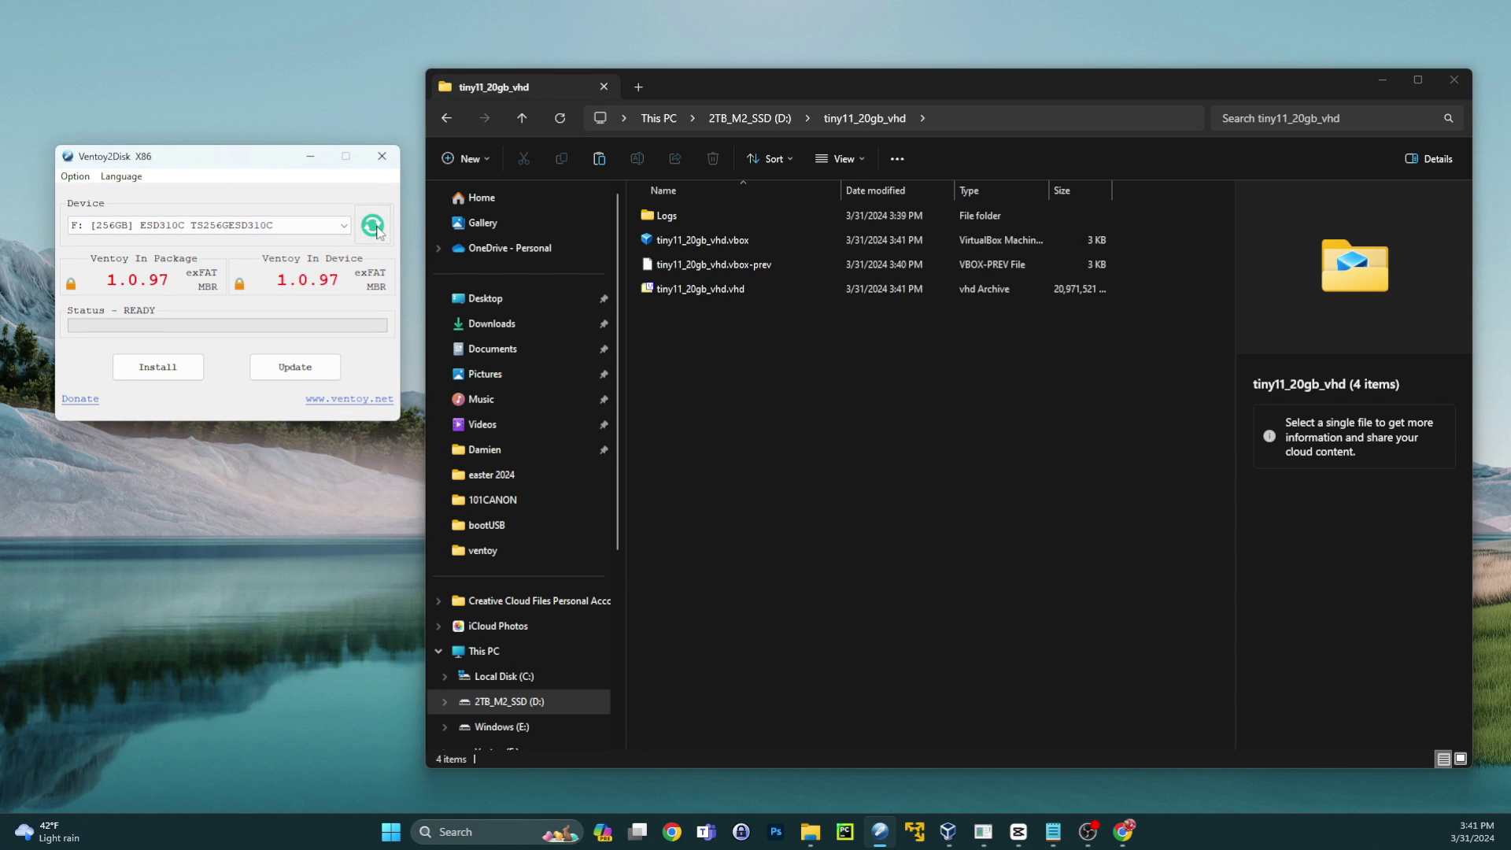
- Install Ventoy to the 256GB USB drive, typing YES and confirming both warnings
{"action": "left_click", "coordinate": [344, 225]}
{"action": "left_click", "coordinate": [254, 256]}
{"action": "left_click", "coordinate": [157, 366]}
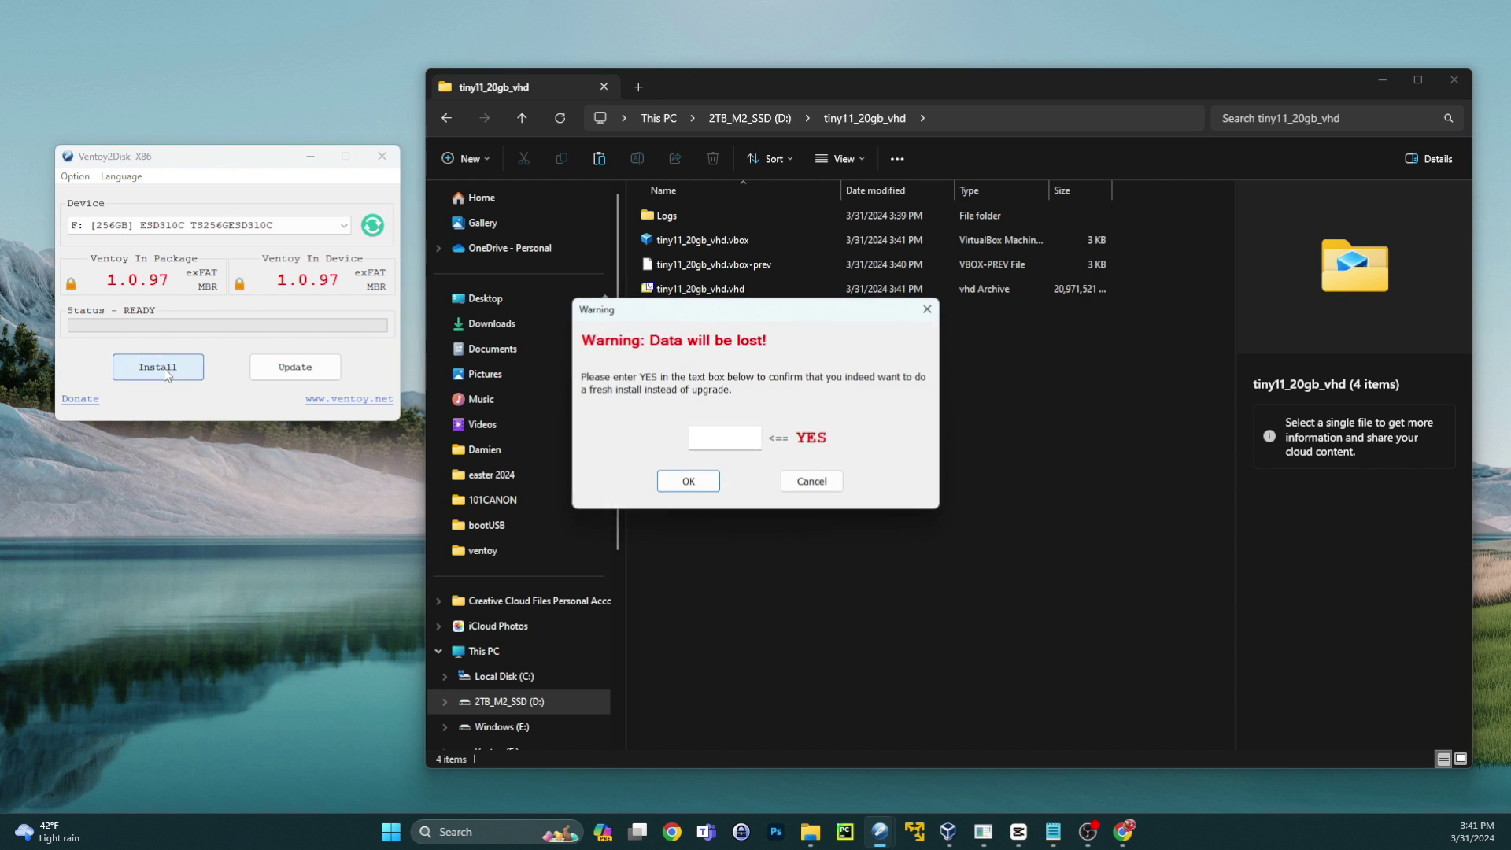
{"action": "left_click", "coordinate": [743, 434]}
{"action": "type", "text": "YES"}
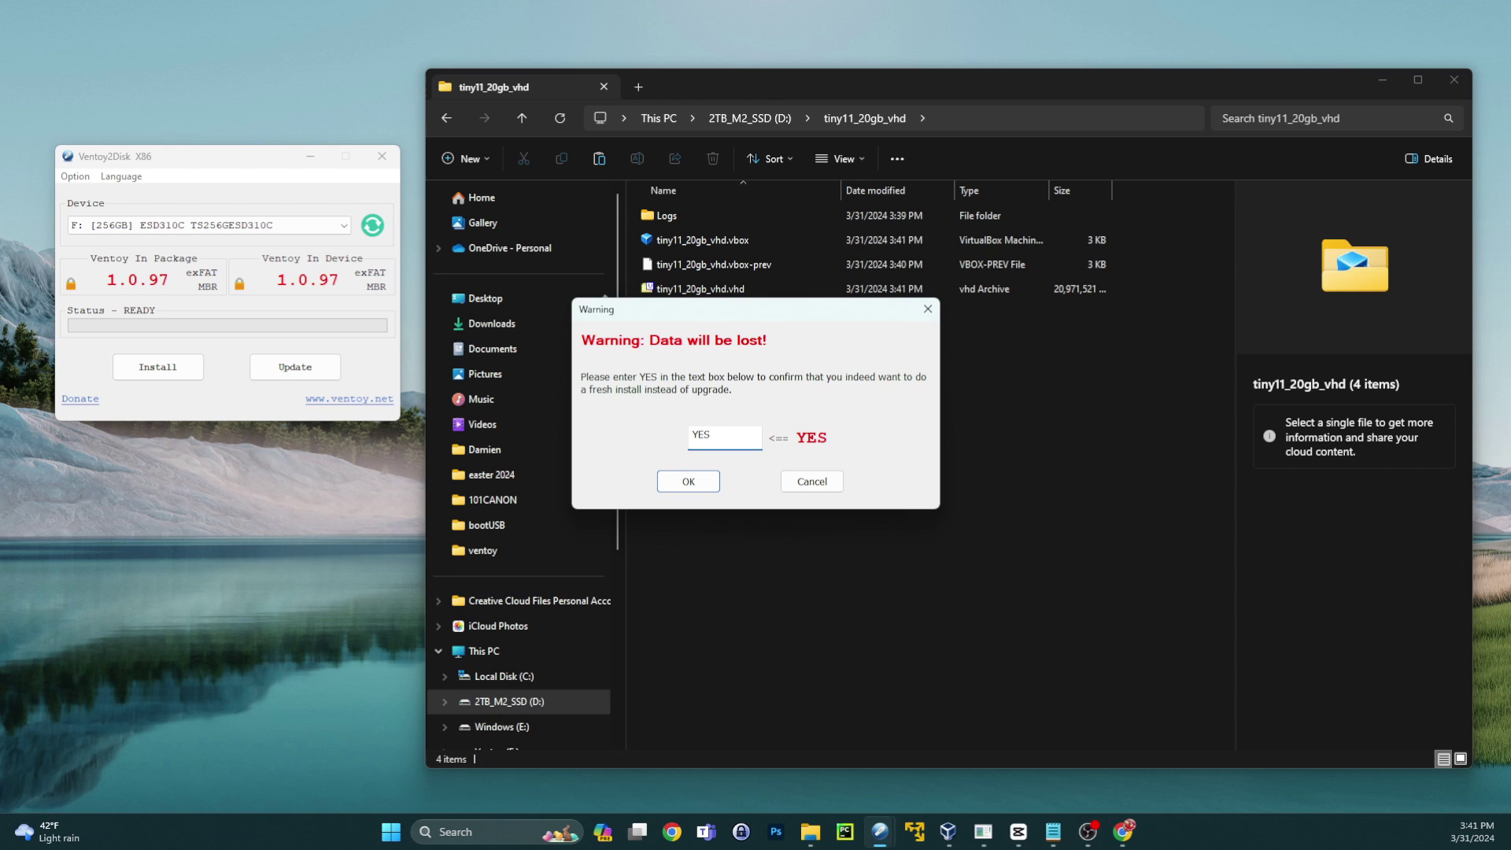
{"action": "left_click", "coordinate": [710, 484]}
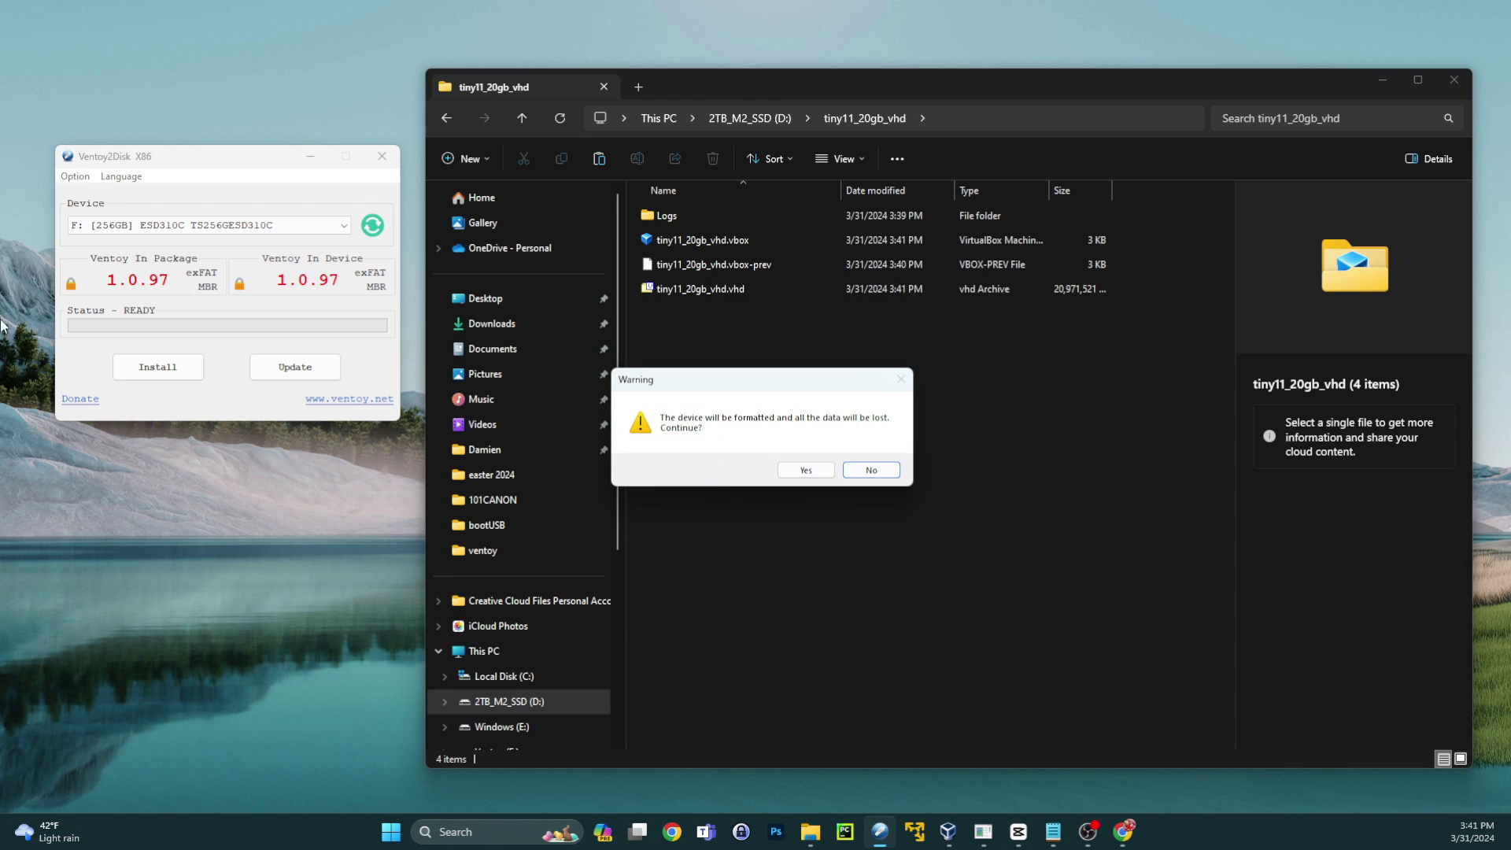
{"action": "left_click", "coordinate": [805, 470]}
{"action": "left_click", "coordinate": [806, 470]}
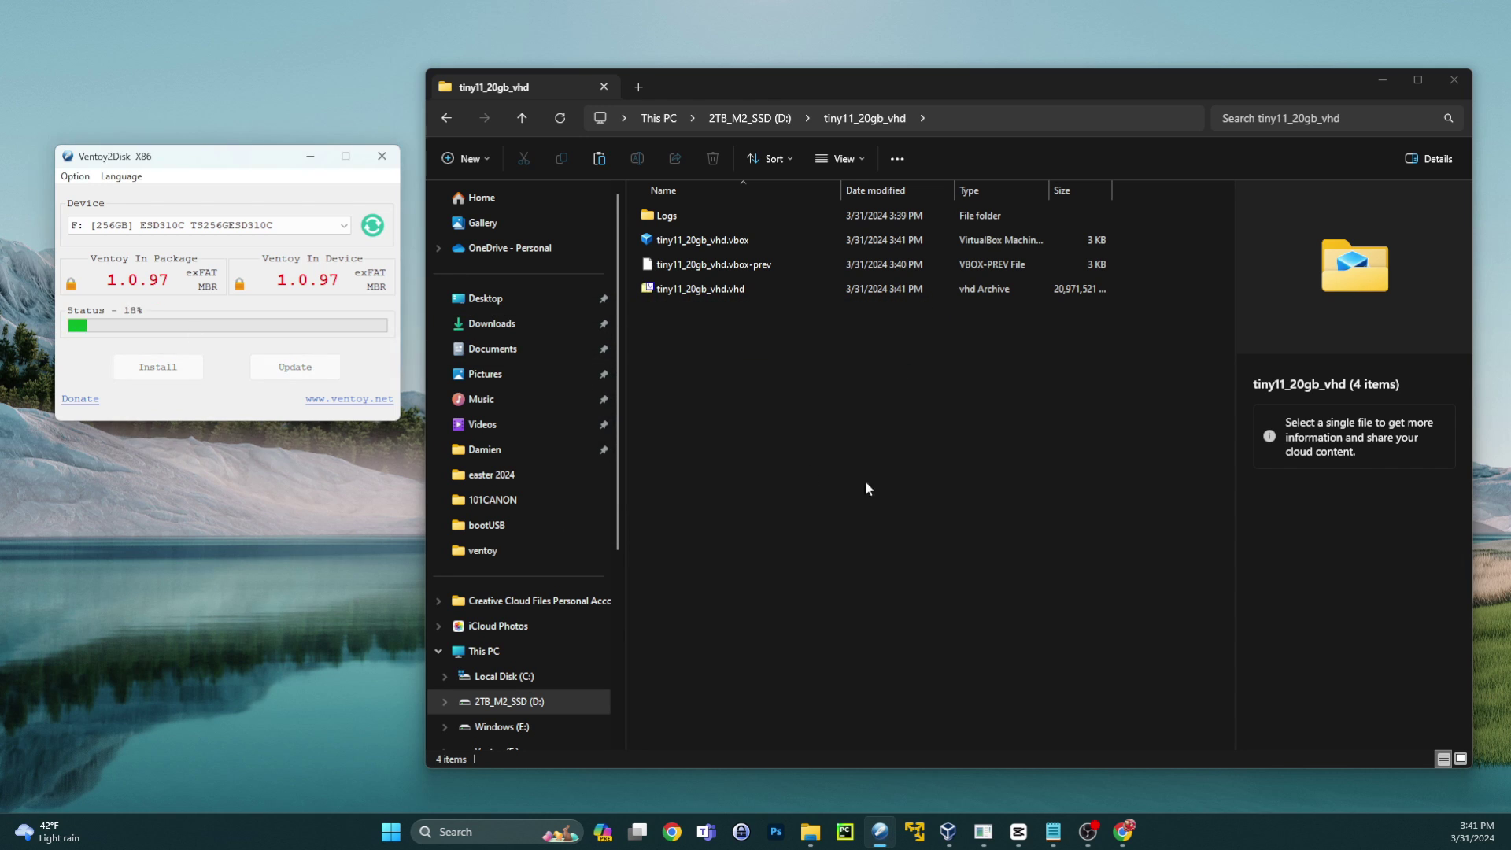
- Acknowledge the installation success message and close Ventoy2Disk
{"action": "scroll", "coordinate": [546, 476], "scroll_direction": "down", "scroll_amount": 5}
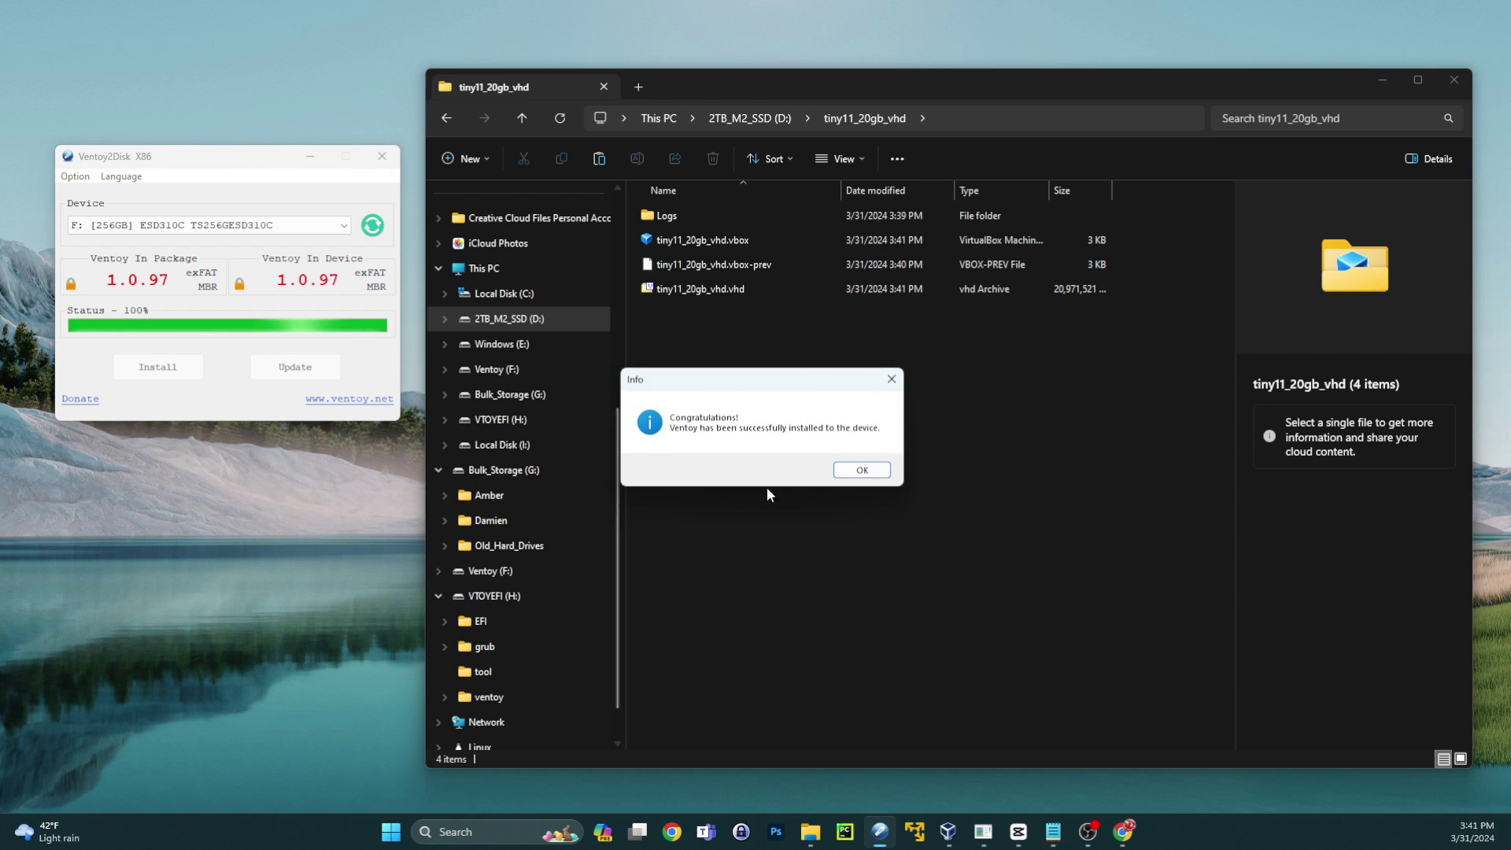
{"action": "left_click", "coordinate": [865, 469]}
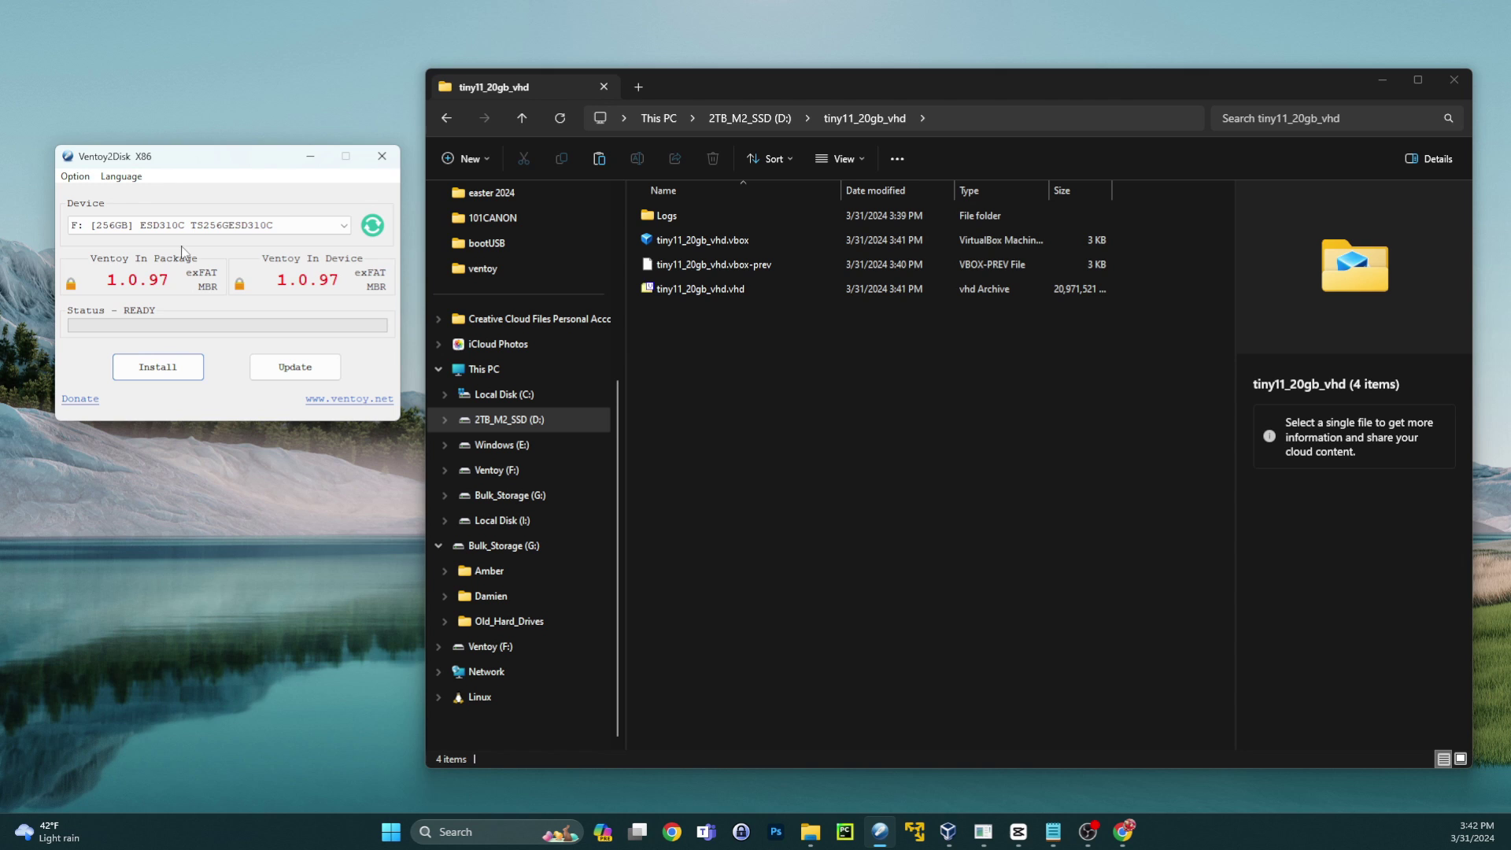
{"action": "left_click", "coordinate": [382, 156]}
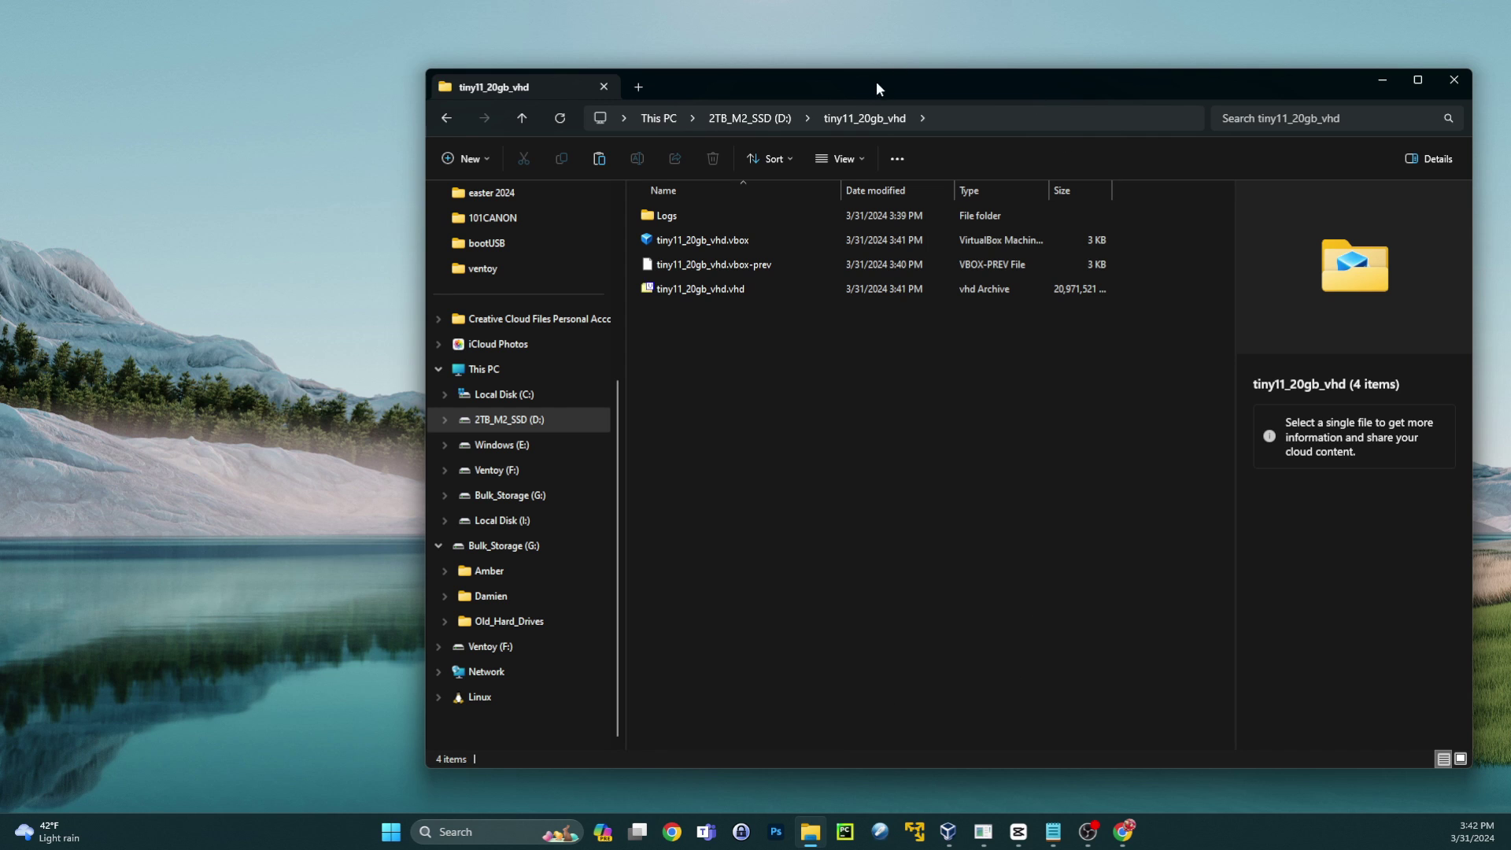
{"action": "left_click_drag", "start_coordinate": [876, 82], "coordinate": [736, 87]}
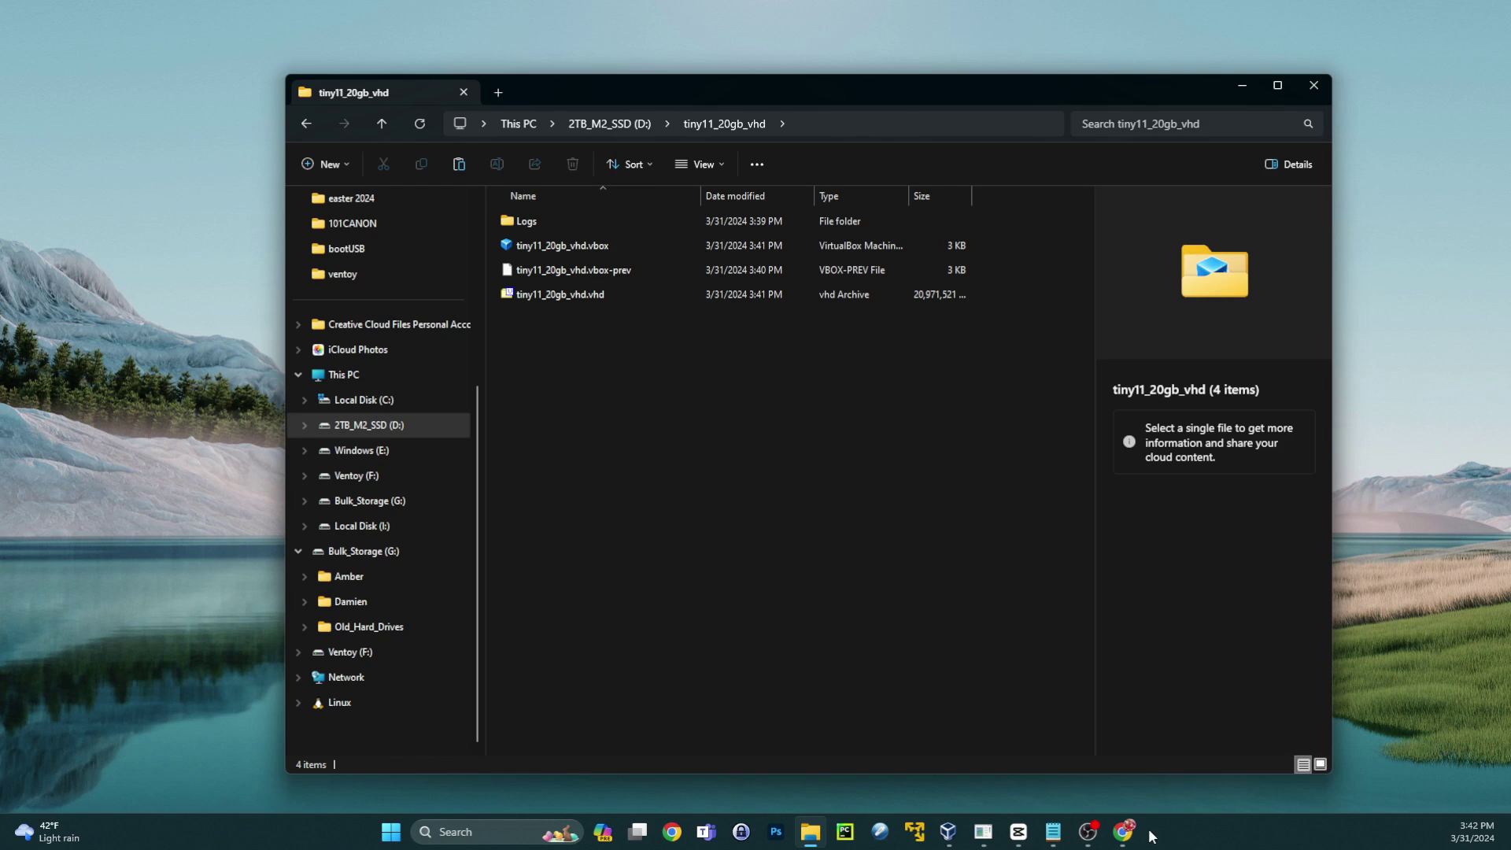
- Download ventoy_vhdboot.zip from the vhdiso v3.0 GitHub release and show it in Downloads
{"action": "mouse_move", "coordinate": [1125, 834]}
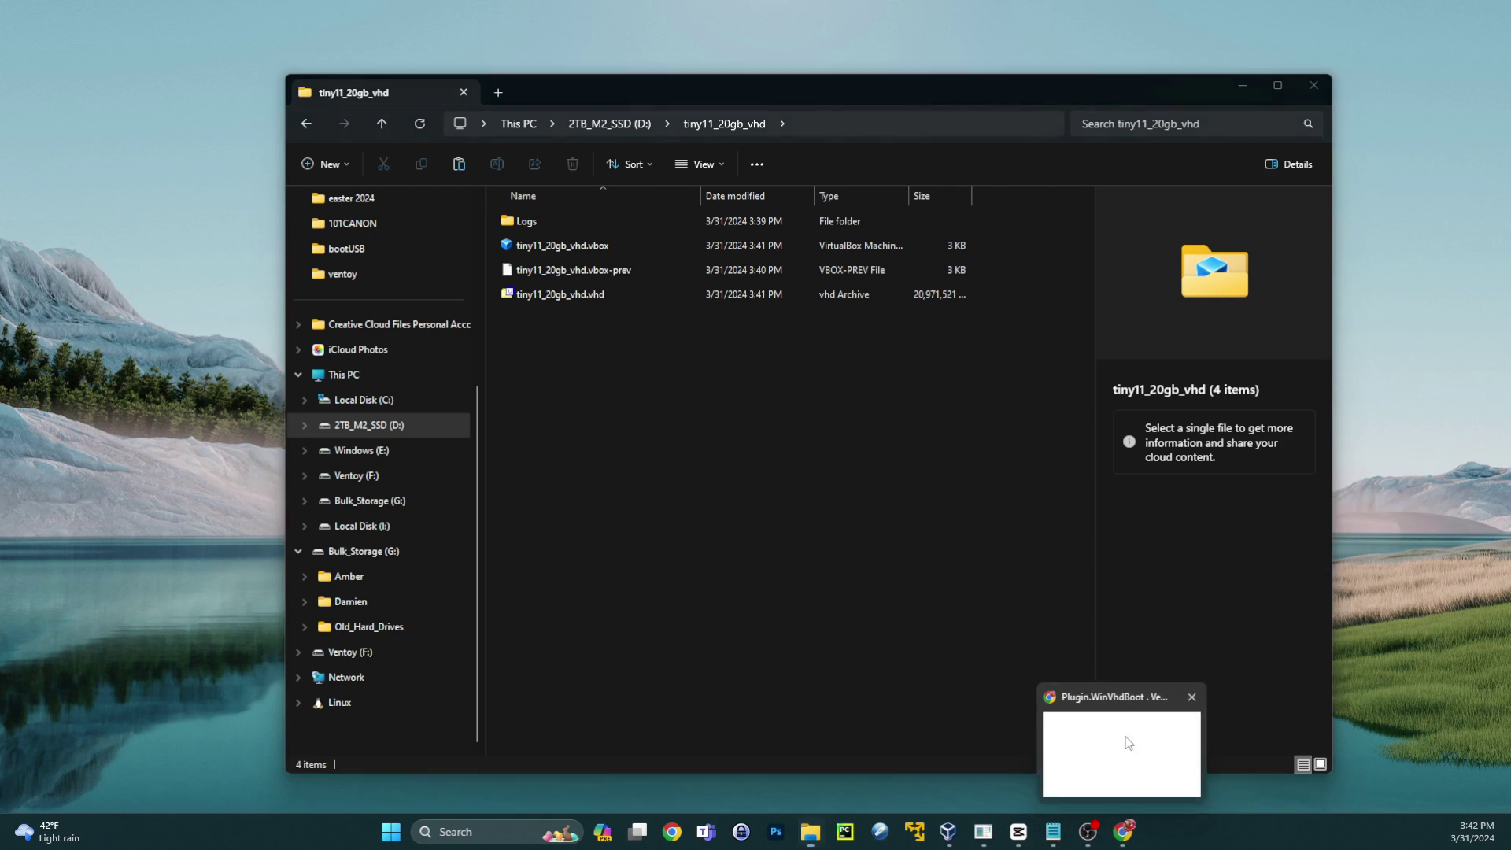
{"action": "left_click", "coordinate": [1127, 742]}
{"action": "scroll", "coordinate": [727, 429], "scroll_direction": "up", "scroll_amount": 6}
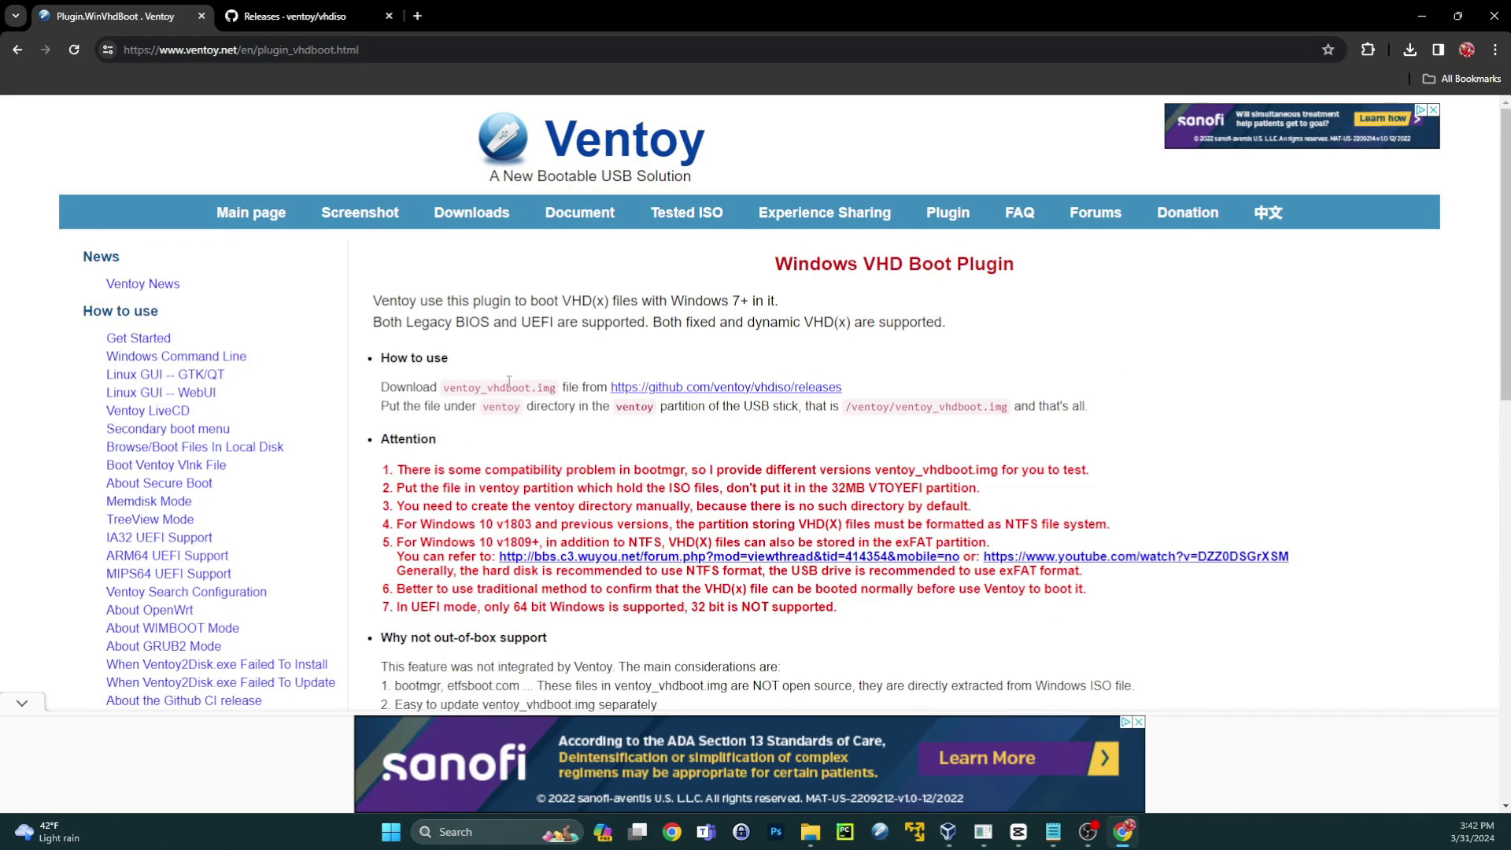
{"action": "left_click", "coordinate": [694, 386]}
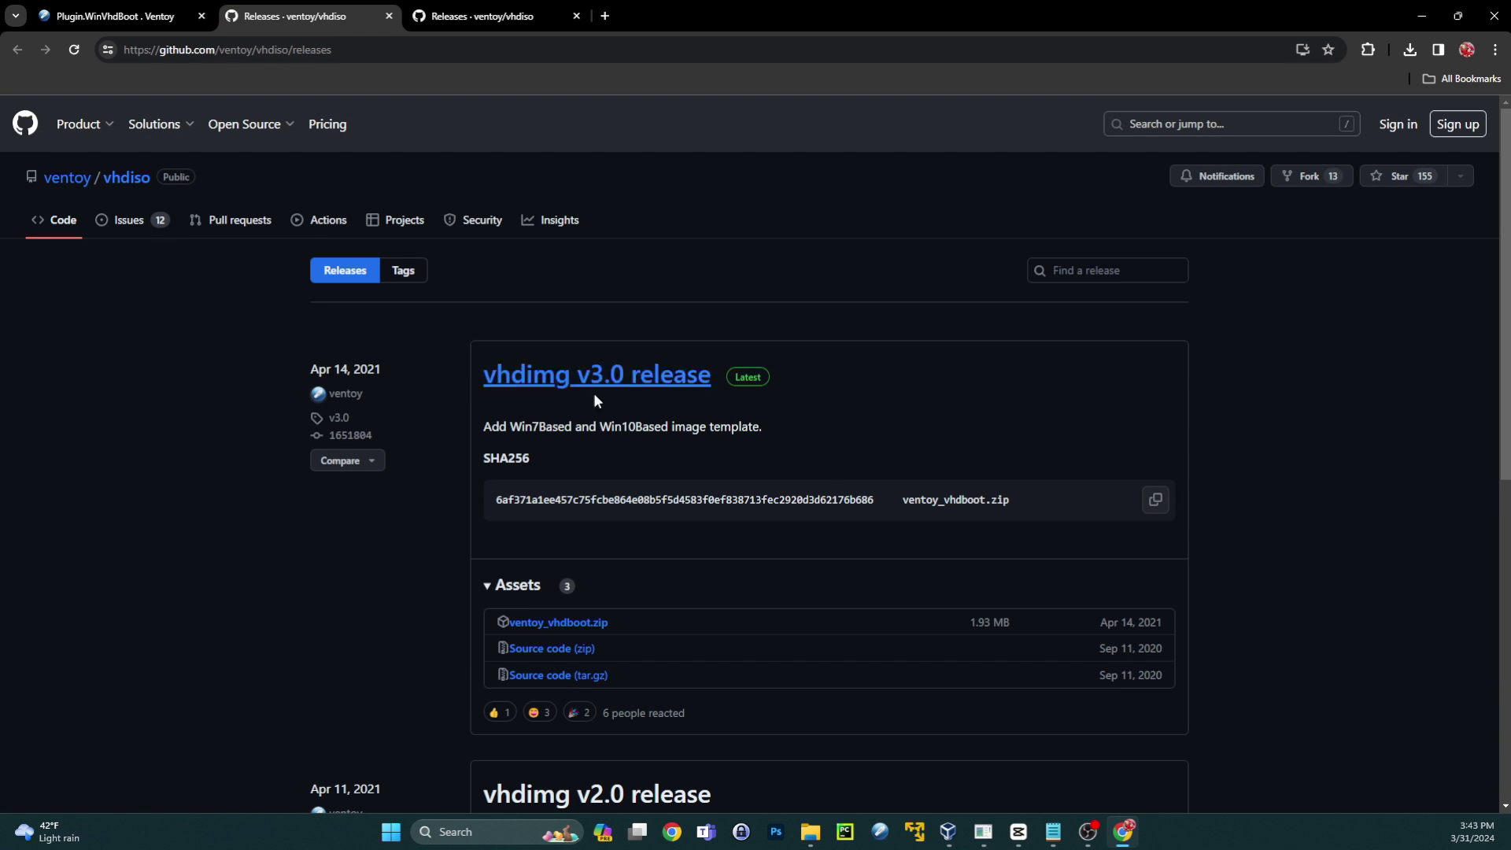
{"action": "left_click", "coordinate": [572, 625]}
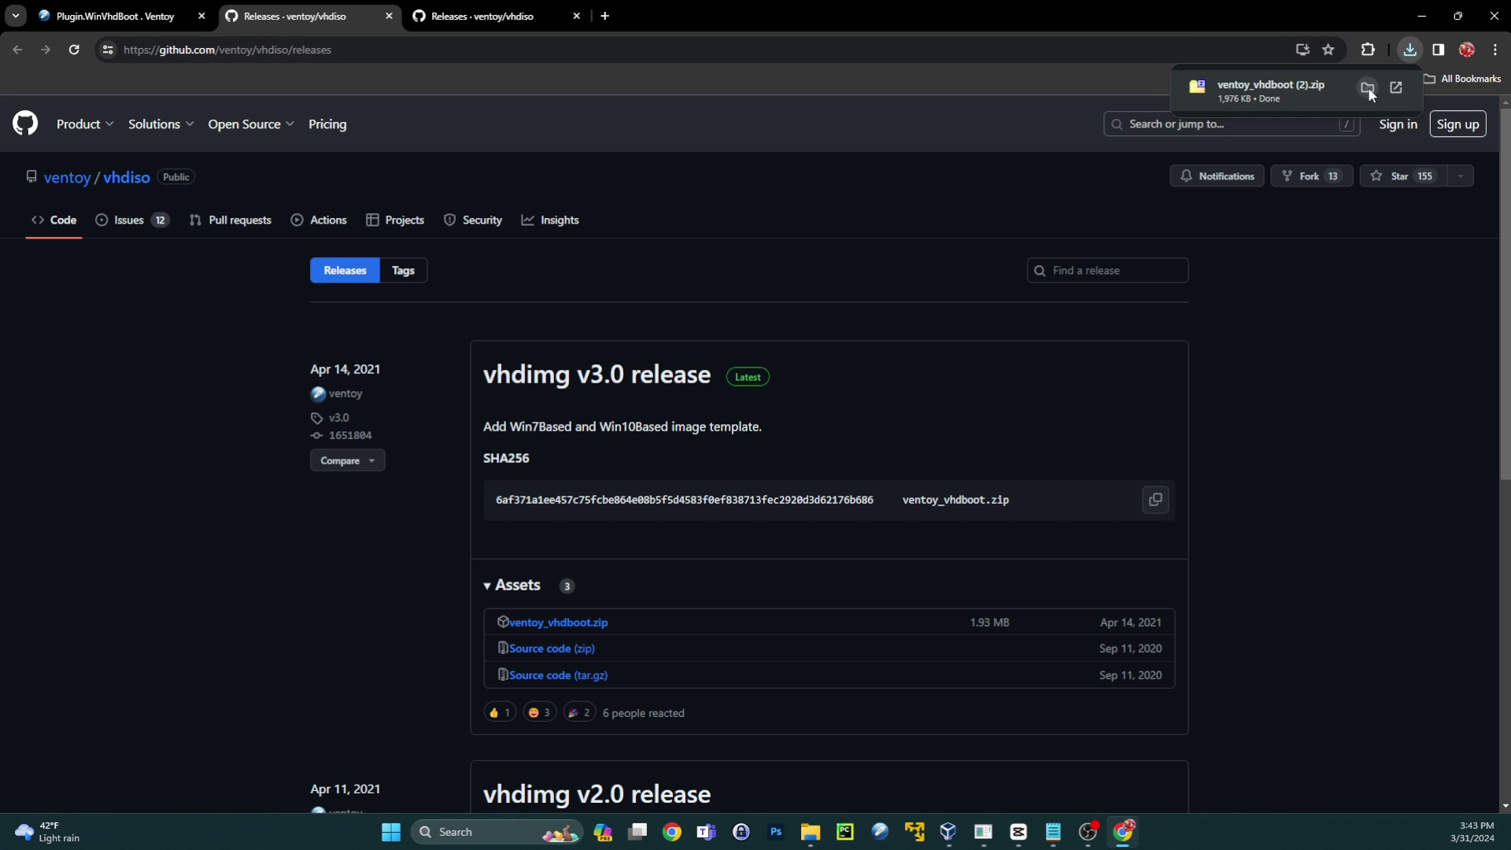
{"action": "left_click", "coordinate": [1367, 88]}
- Extract the ventoy_vhdboot zip and select ventoy_vhdboot.img in its Win10Based folder
{"action": "right_click", "coordinate": [661, 267]}
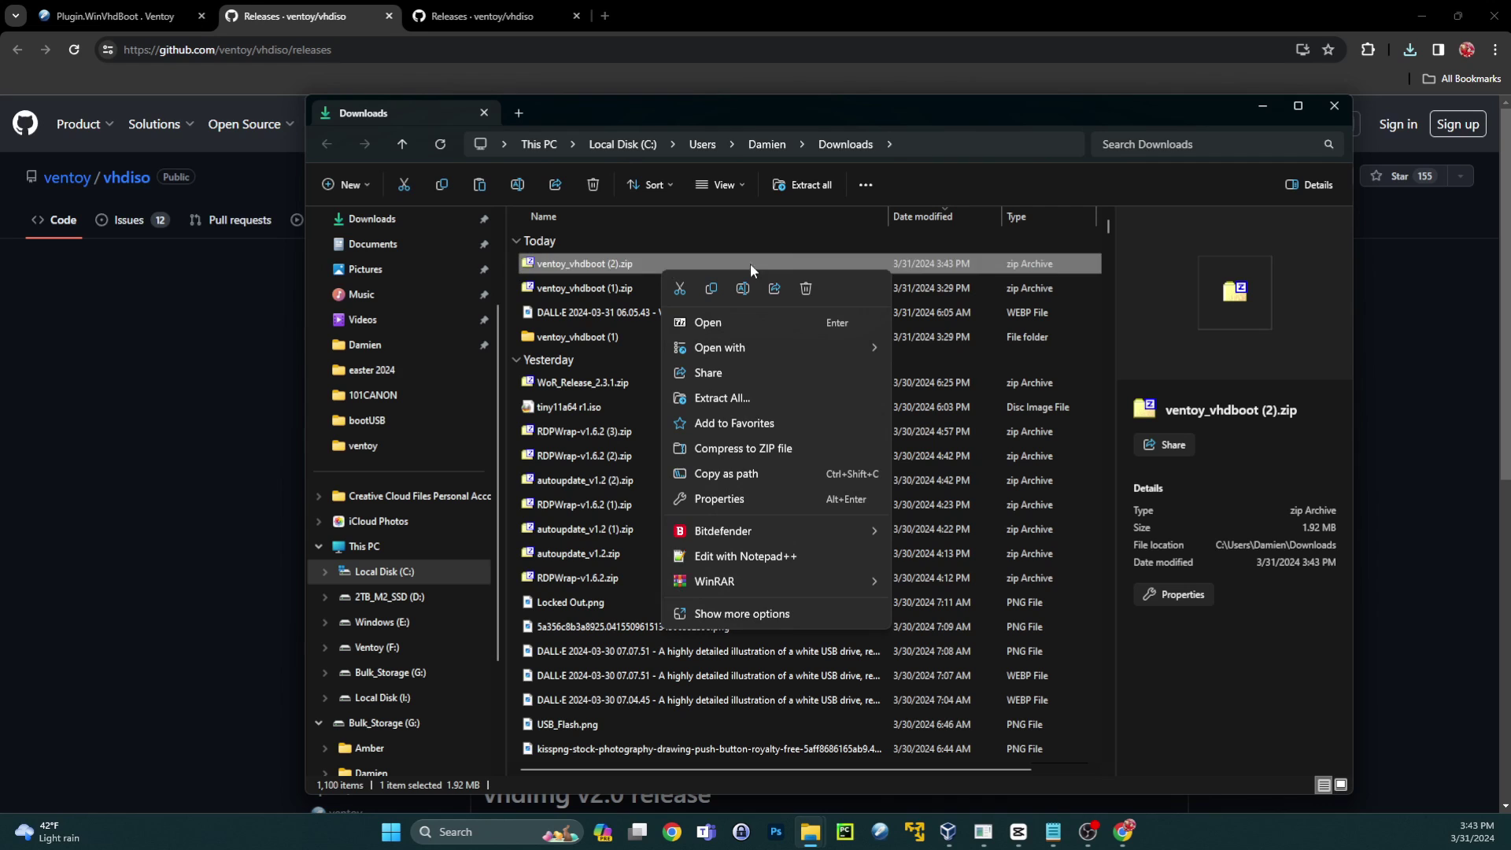
{"action": "left_click", "coordinate": [759, 397]}
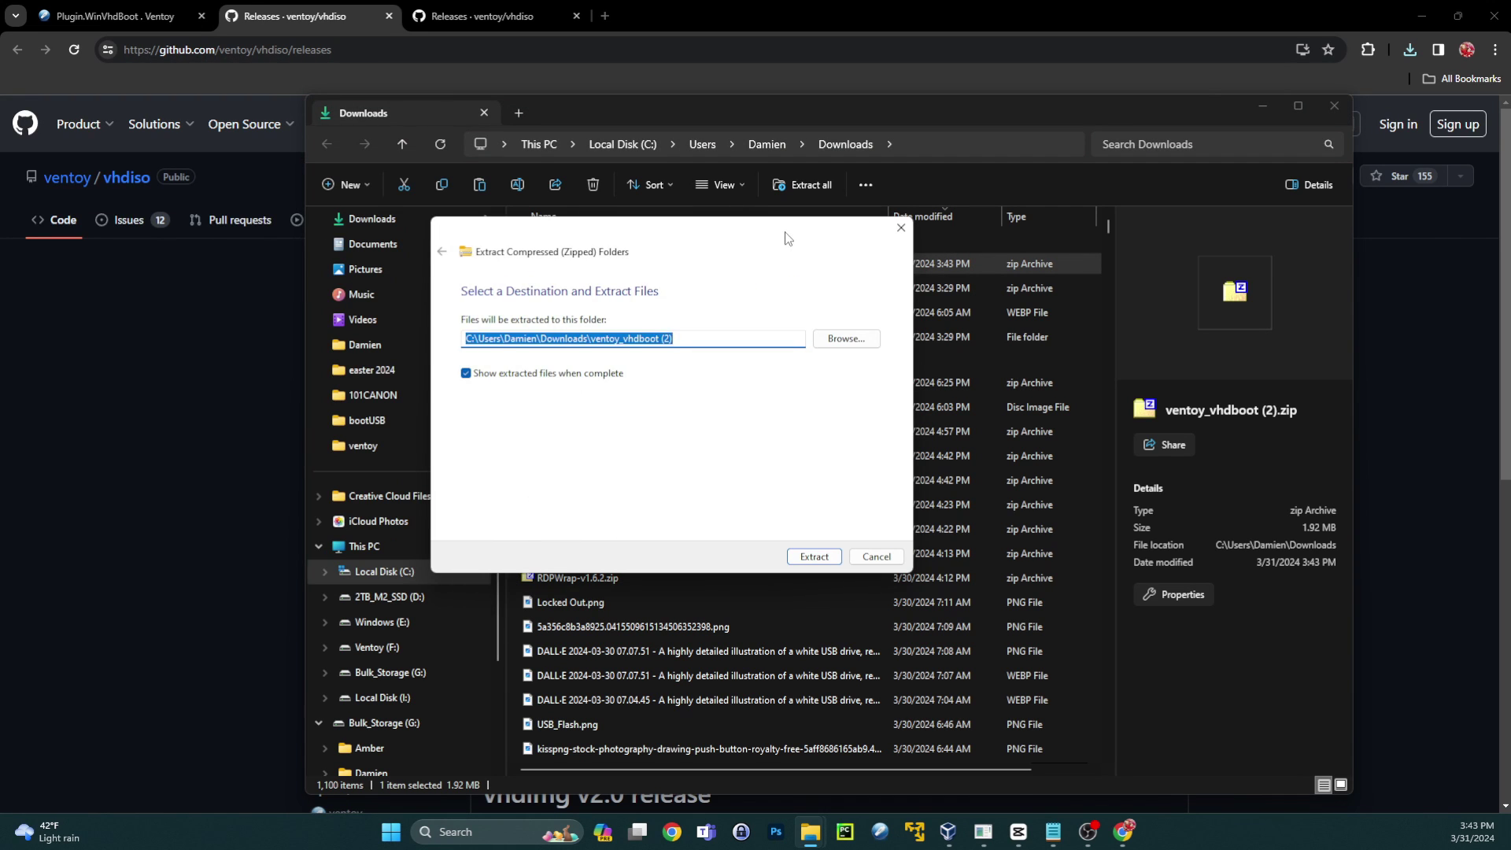
{"action": "key", "text": "Return"}
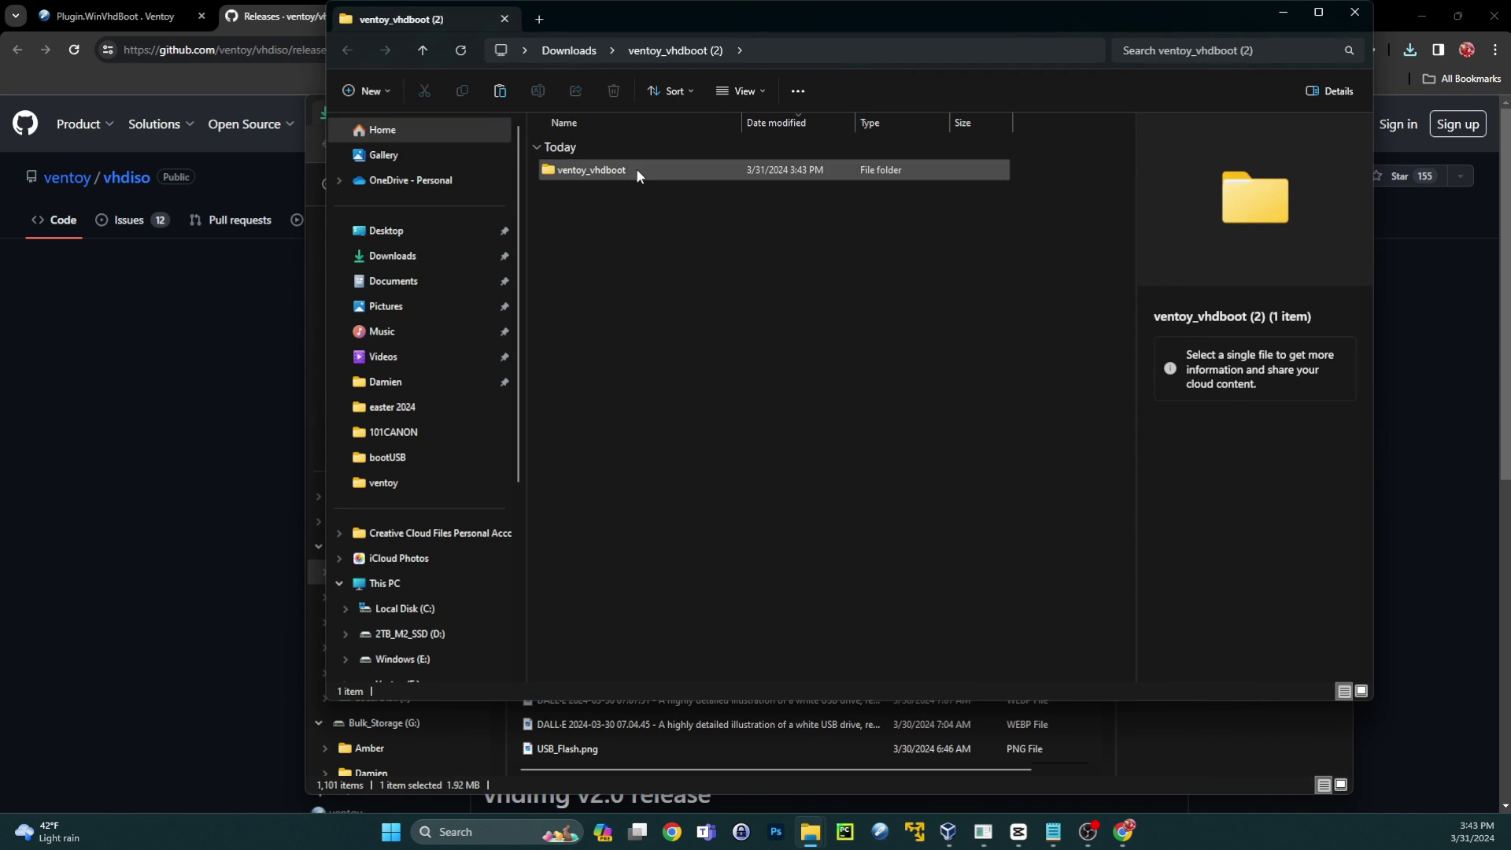
{"action": "double_click", "coordinate": [637, 172]}
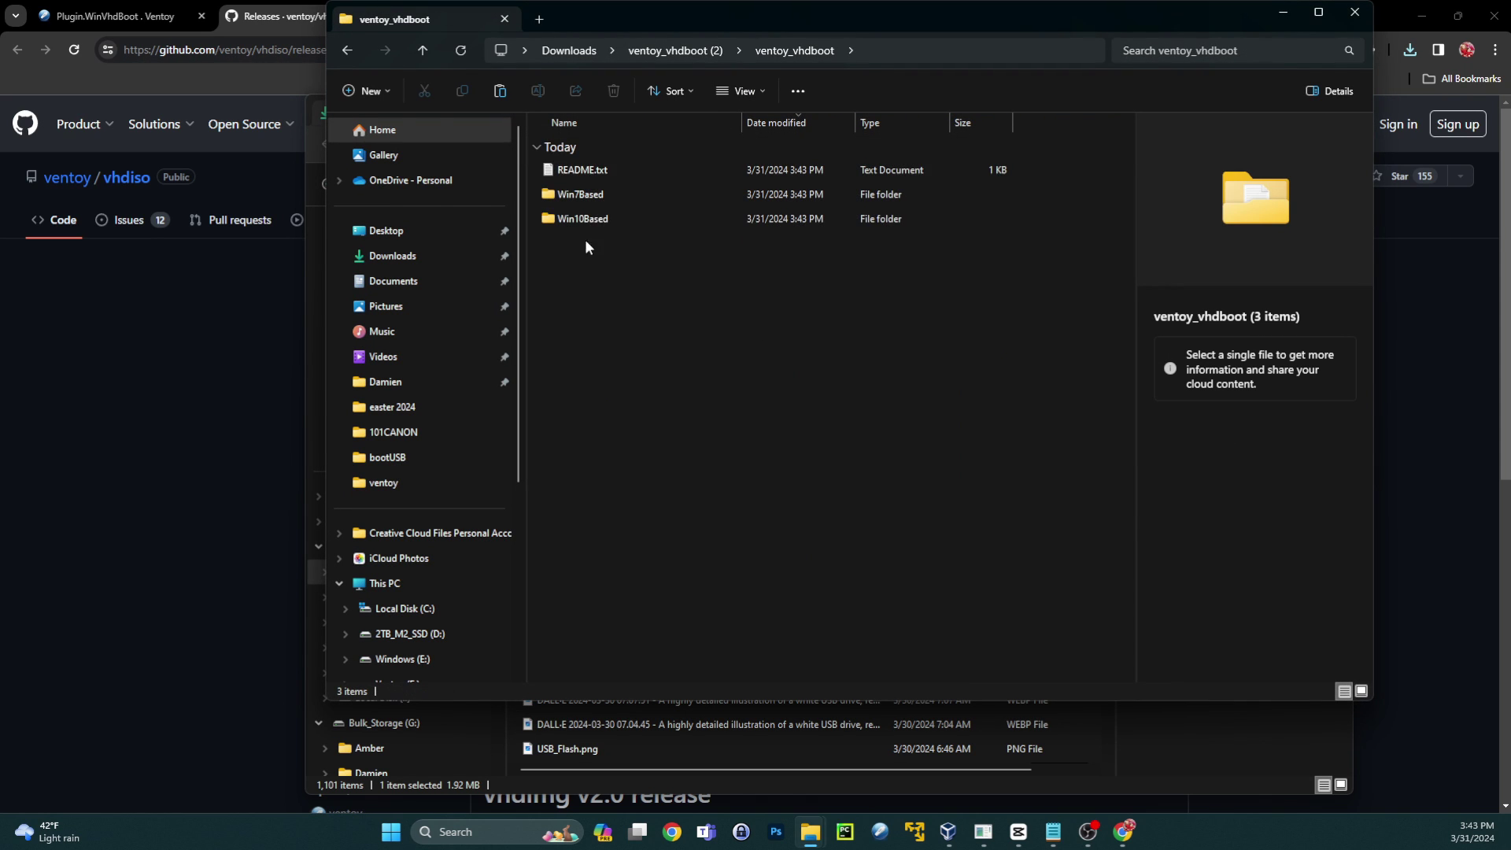
{"action": "left_click", "coordinate": [596, 220]}
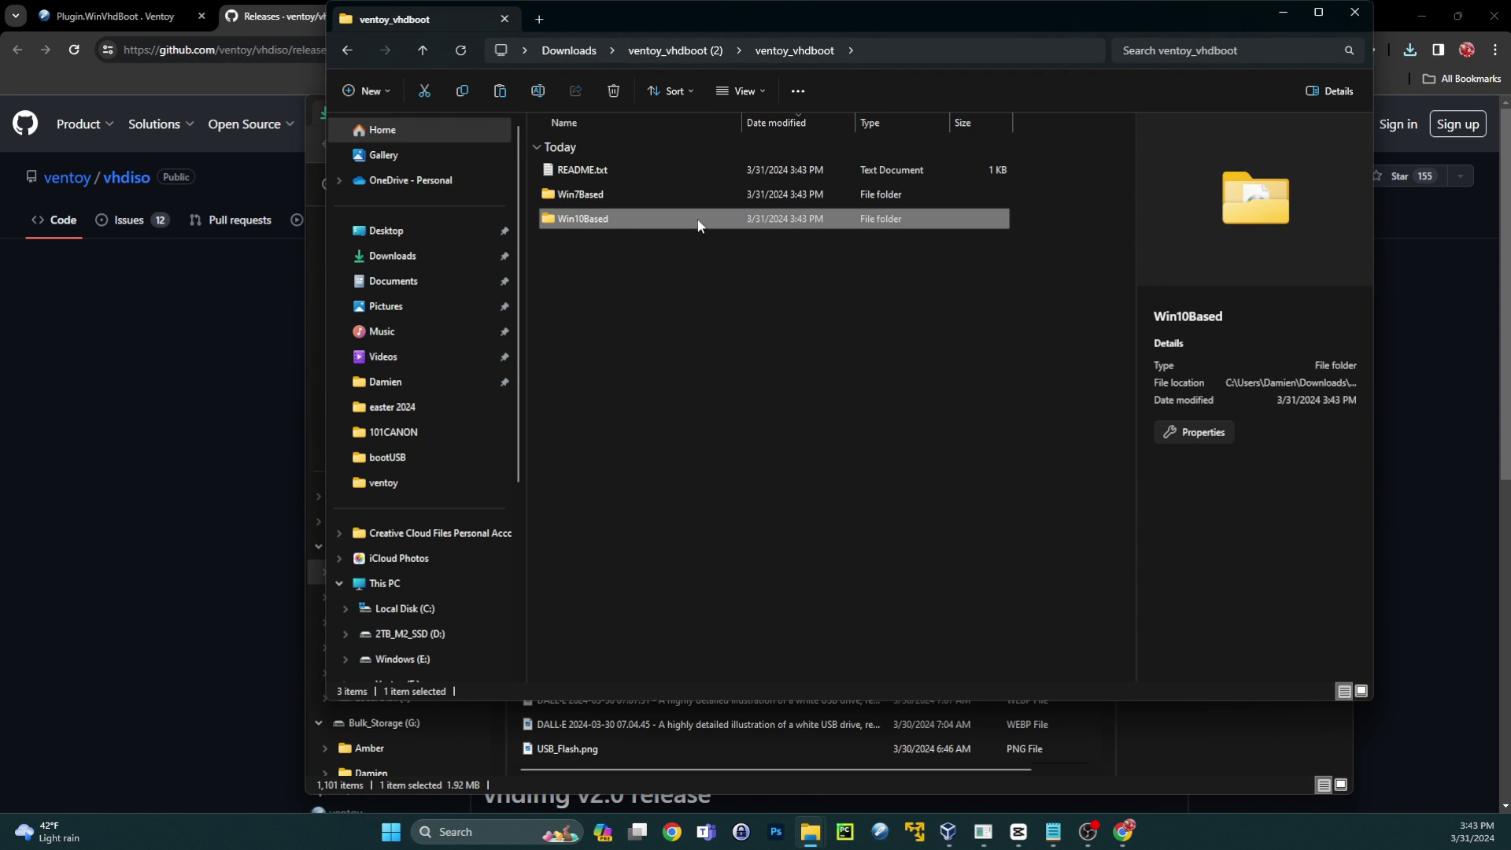
{"action": "double_click", "coordinate": [651, 219]}
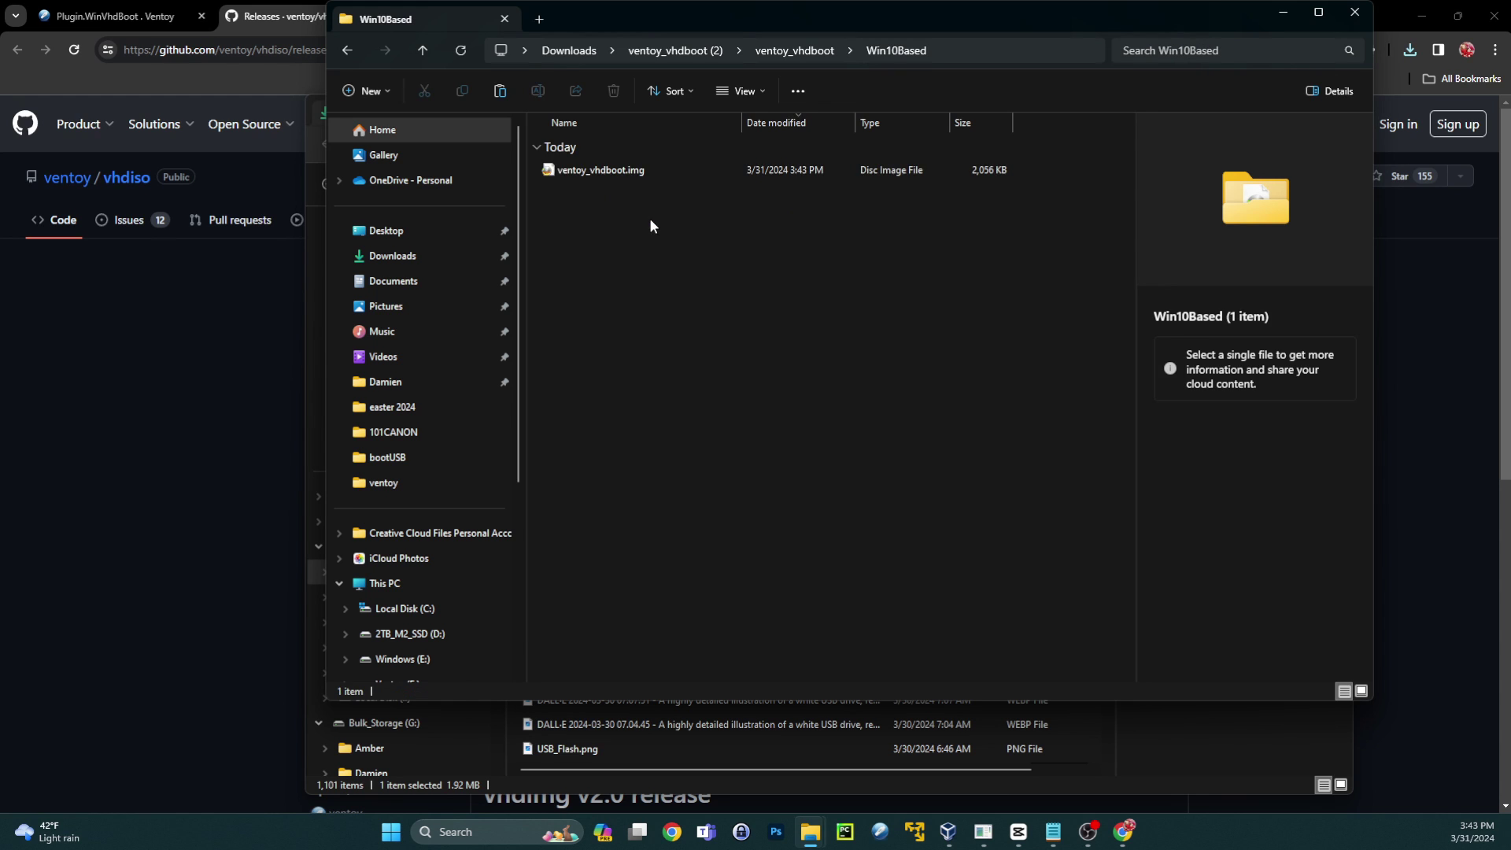
{"action": "left_click", "coordinate": [632, 176]}
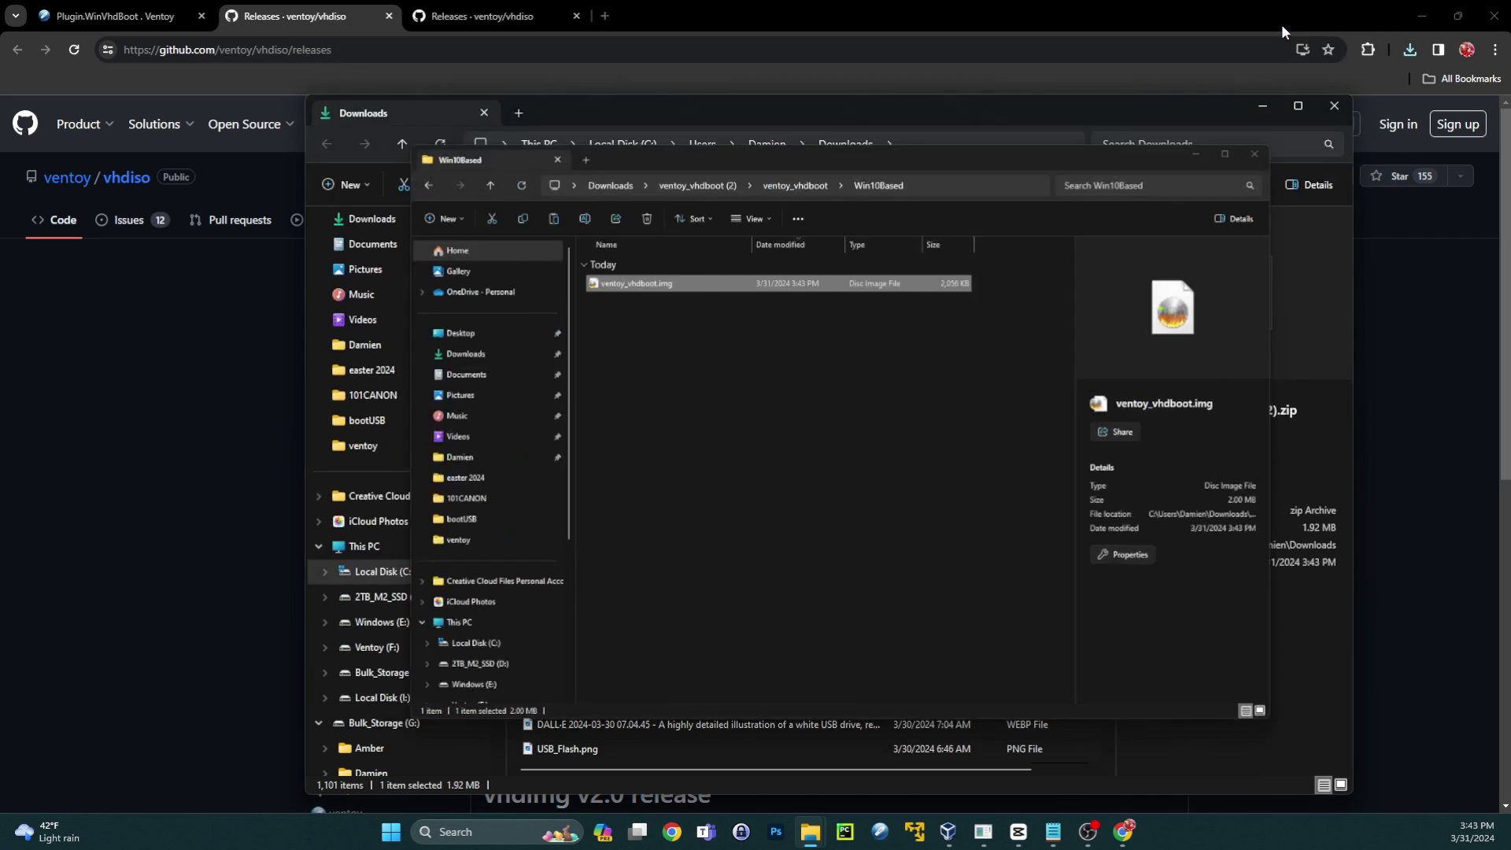
- Minimize the Win10Based and Downloads windows
{"action": "left_click", "coordinate": [1283, 14]}
{"action": "left_click", "coordinate": [1262, 106]}
{"action": "mouse_move", "coordinate": [810, 831]}
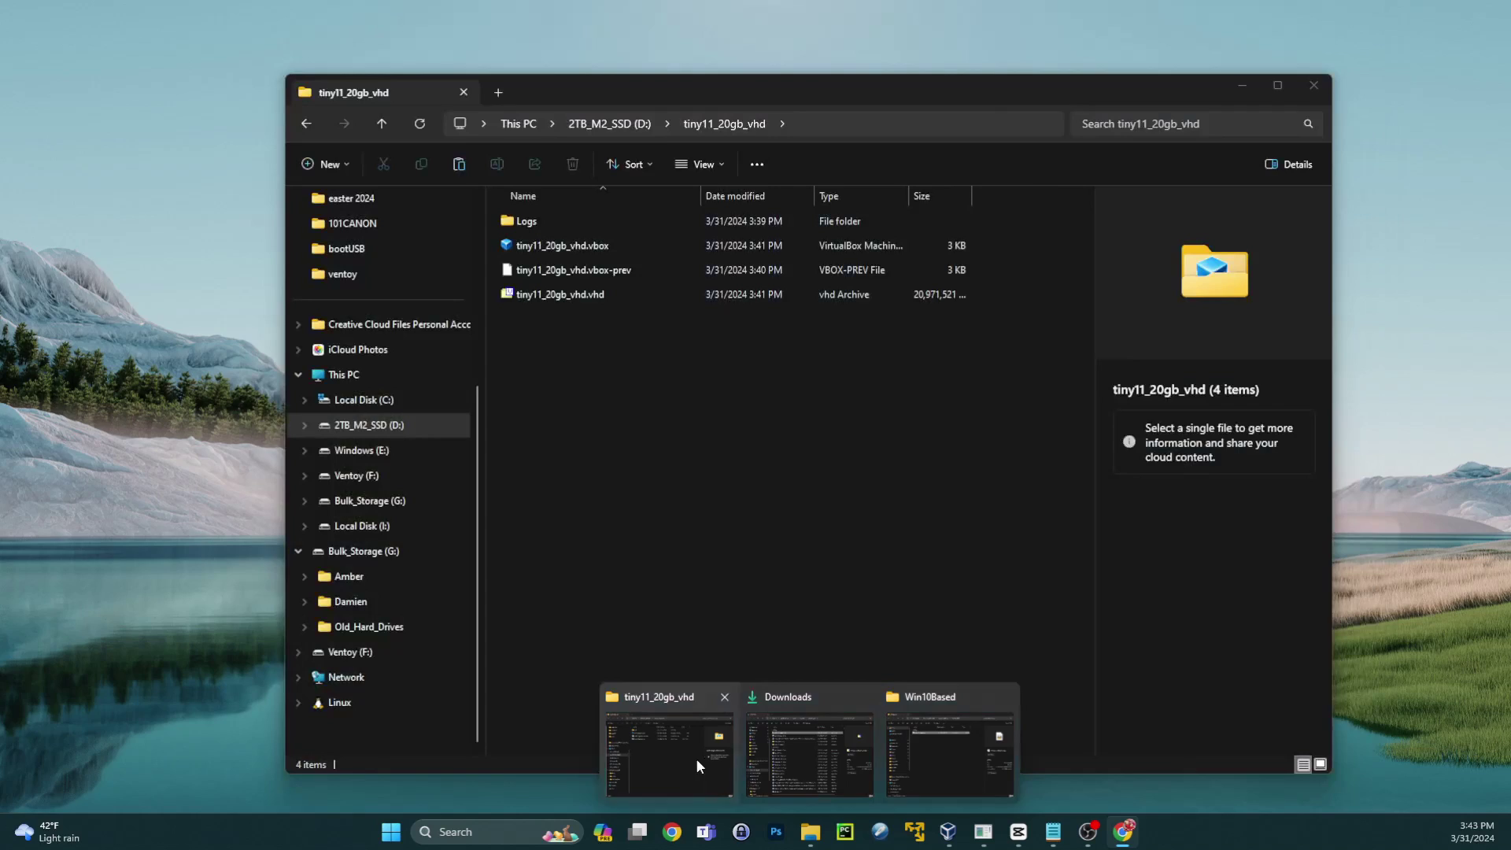
- Create a new folder named ventoy on the root of the Ventoy (F:) drive
{"action": "left_click", "coordinate": [696, 758]}
{"action": "left_click", "coordinate": [519, 124]}
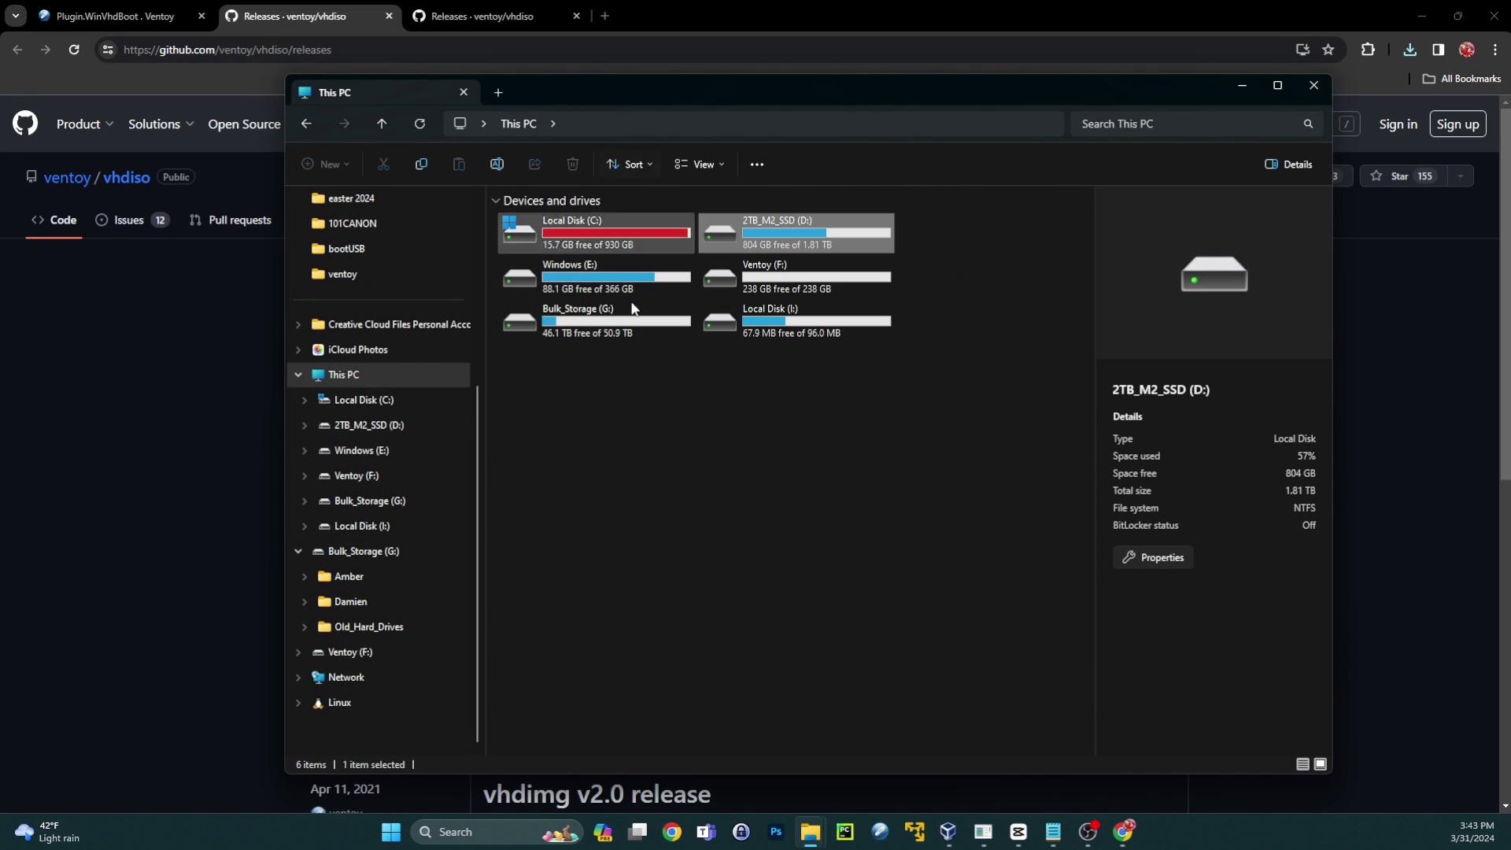
{"action": "double_click", "coordinate": [788, 269]}
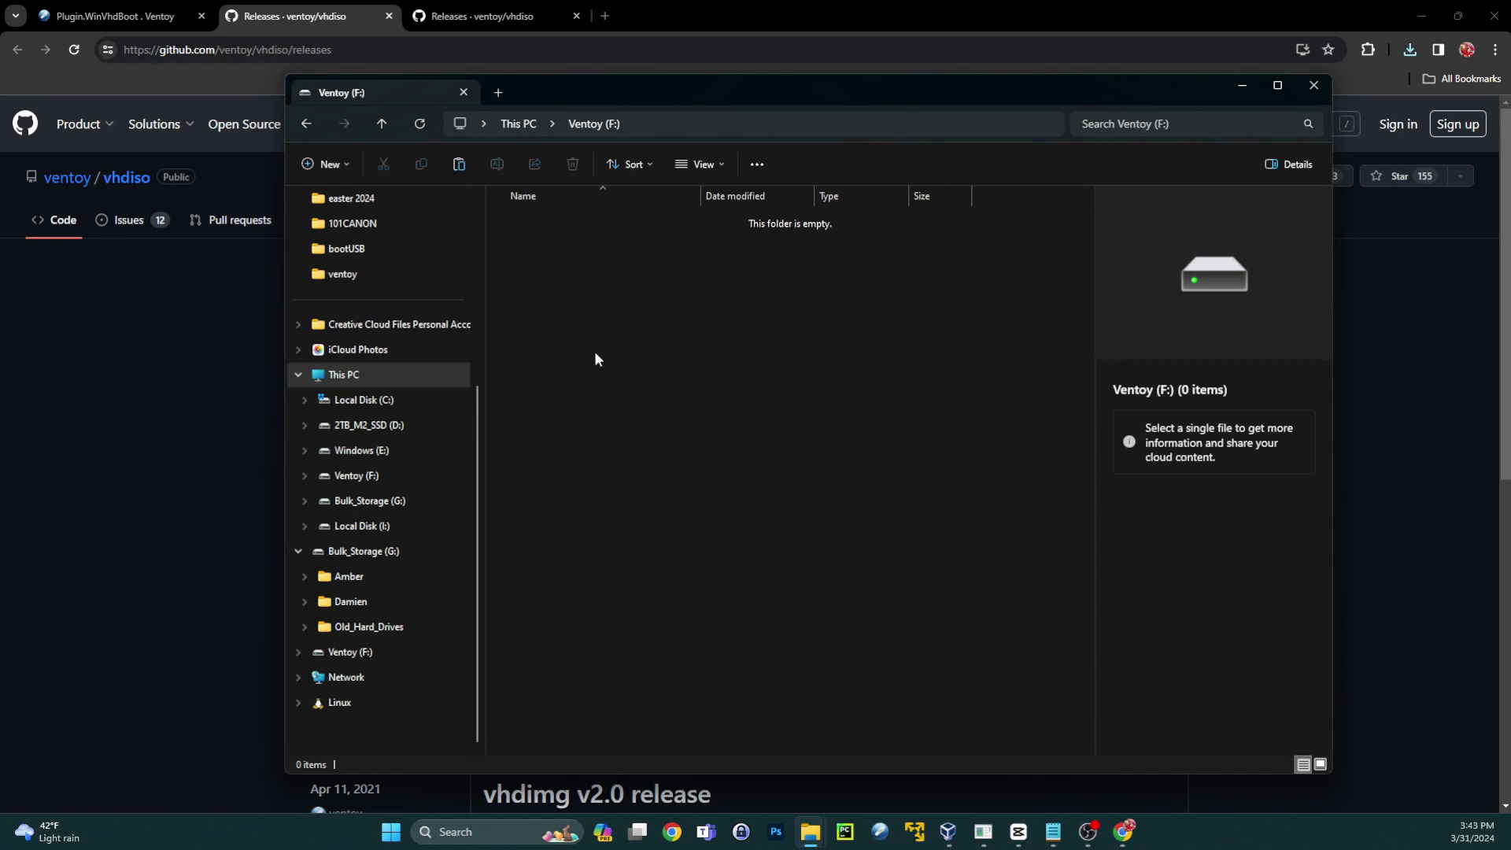
{"action": "right_click", "coordinate": [659, 325]}
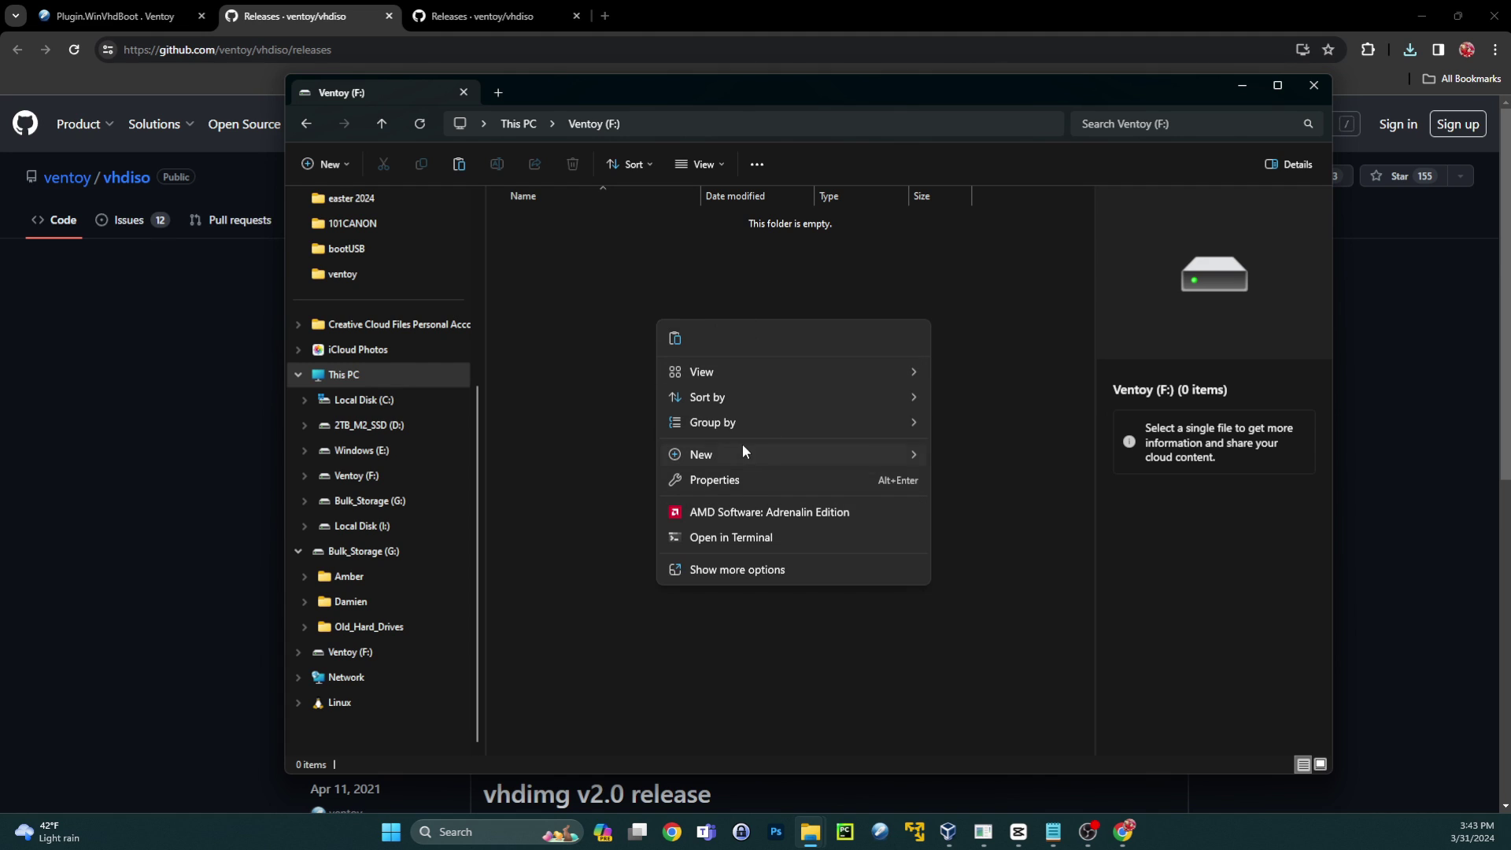
{"action": "mouse_move", "coordinate": [742, 451]}
{"action": "left_click", "coordinate": [956, 454]}
{"action": "type", "text": "v"}
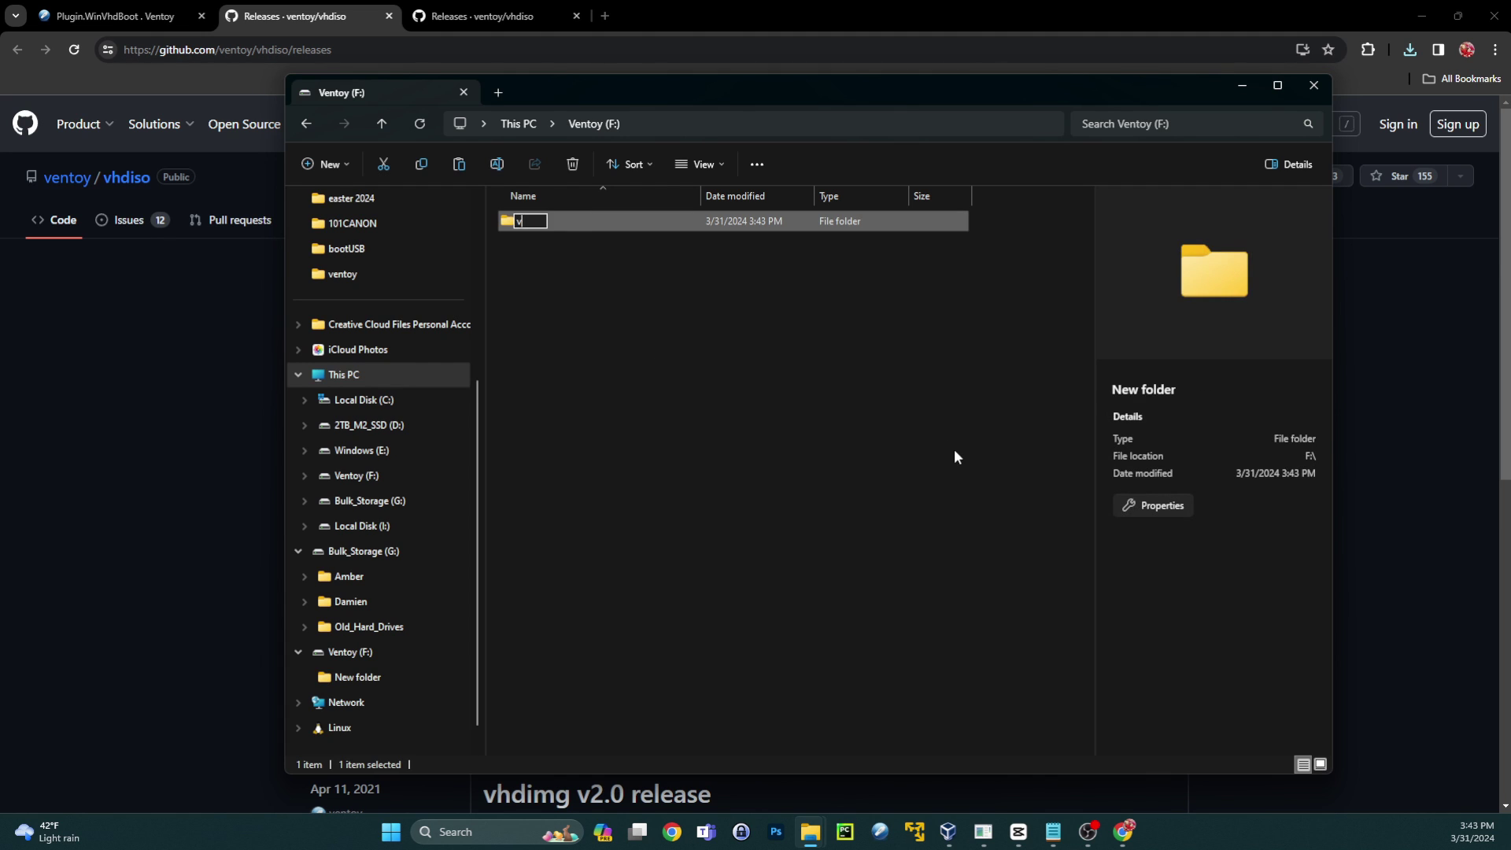
{"action": "type", "text": "entoy"}
{"action": "key", "text": "Return"}
{"action": "key", "text": "Return"}
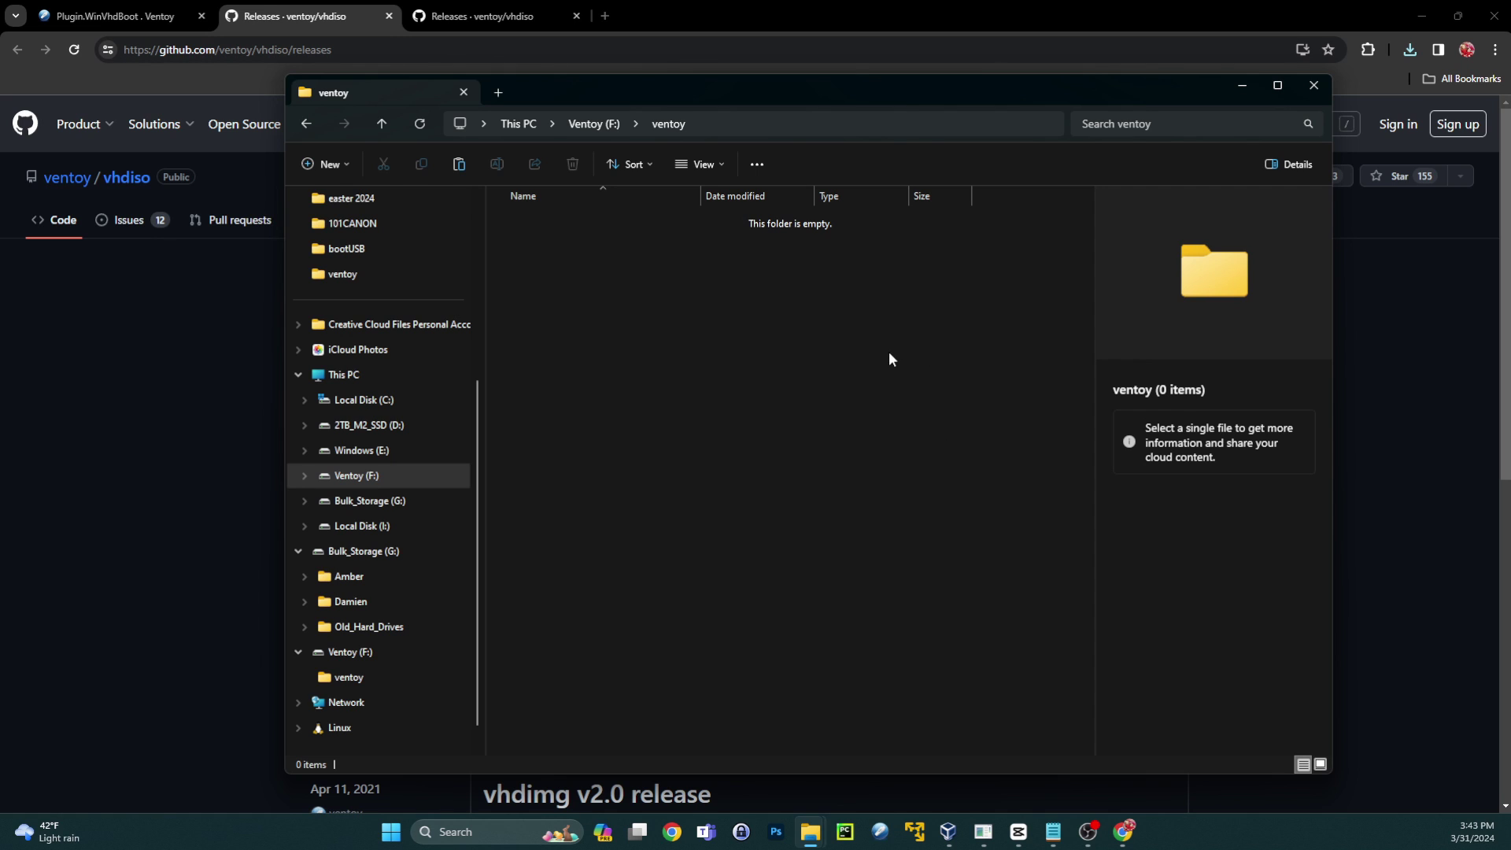
- Paste ventoy_vhdboot.img into the ventoy folder and reopen it to confirm the copy
{"action": "key", "text": "ctrl+v"}
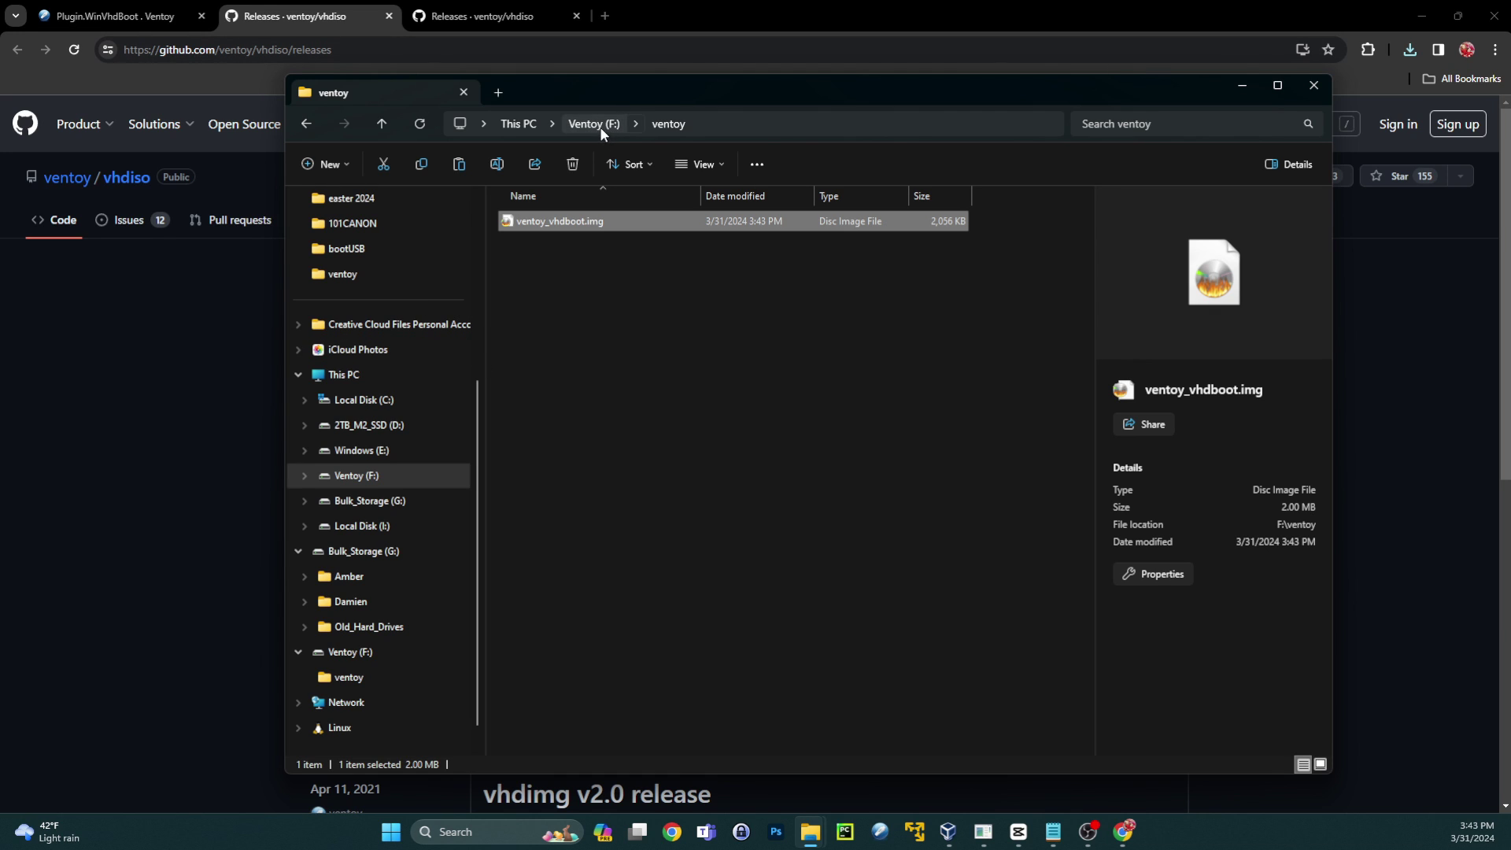
{"action": "left_click", "coordinate": [605, 123]}
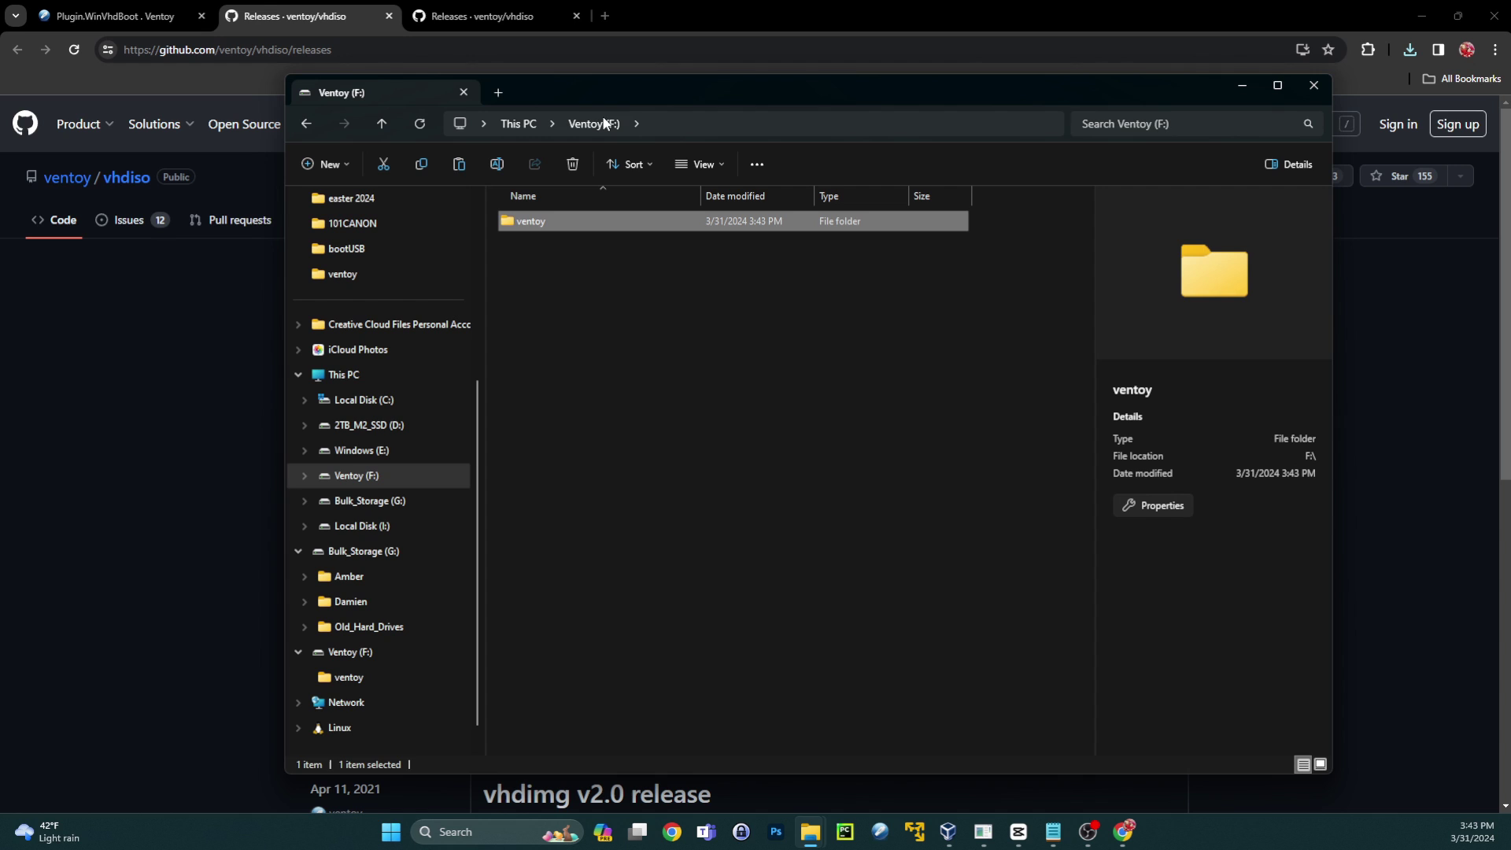
{"action": "double_click", "coordinate": [555, 223]}
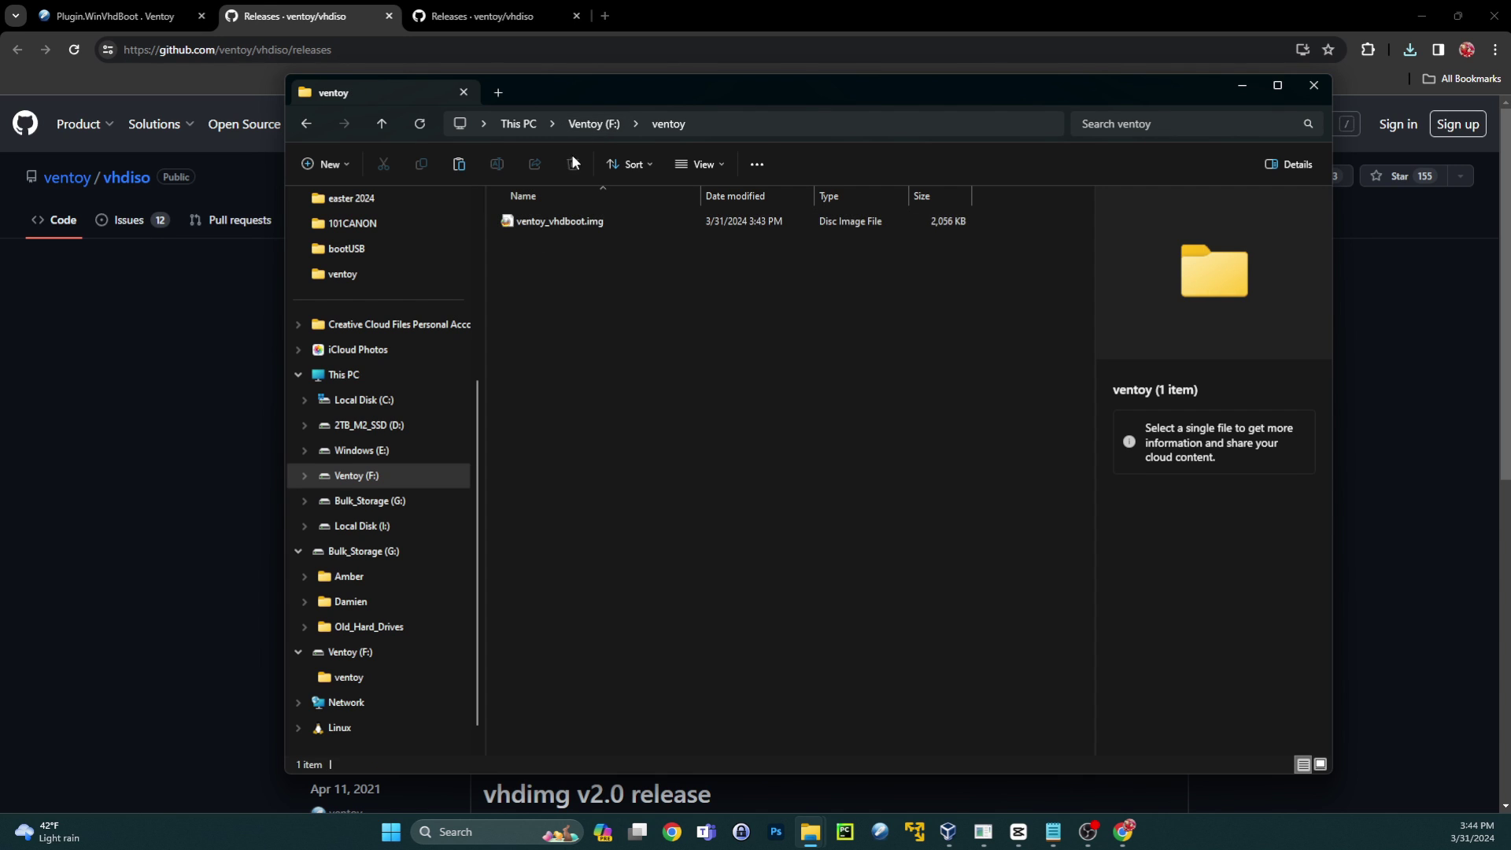
- Copy tiny11_20gb_vhd.vhd from D:\tiny11_20gb_vhd and paste it onto the Ventoy (F:) root
{"action": "left_click", "coordinate": [596, 126]}
{"action": "left_click", "coordinate": [685, 423]}
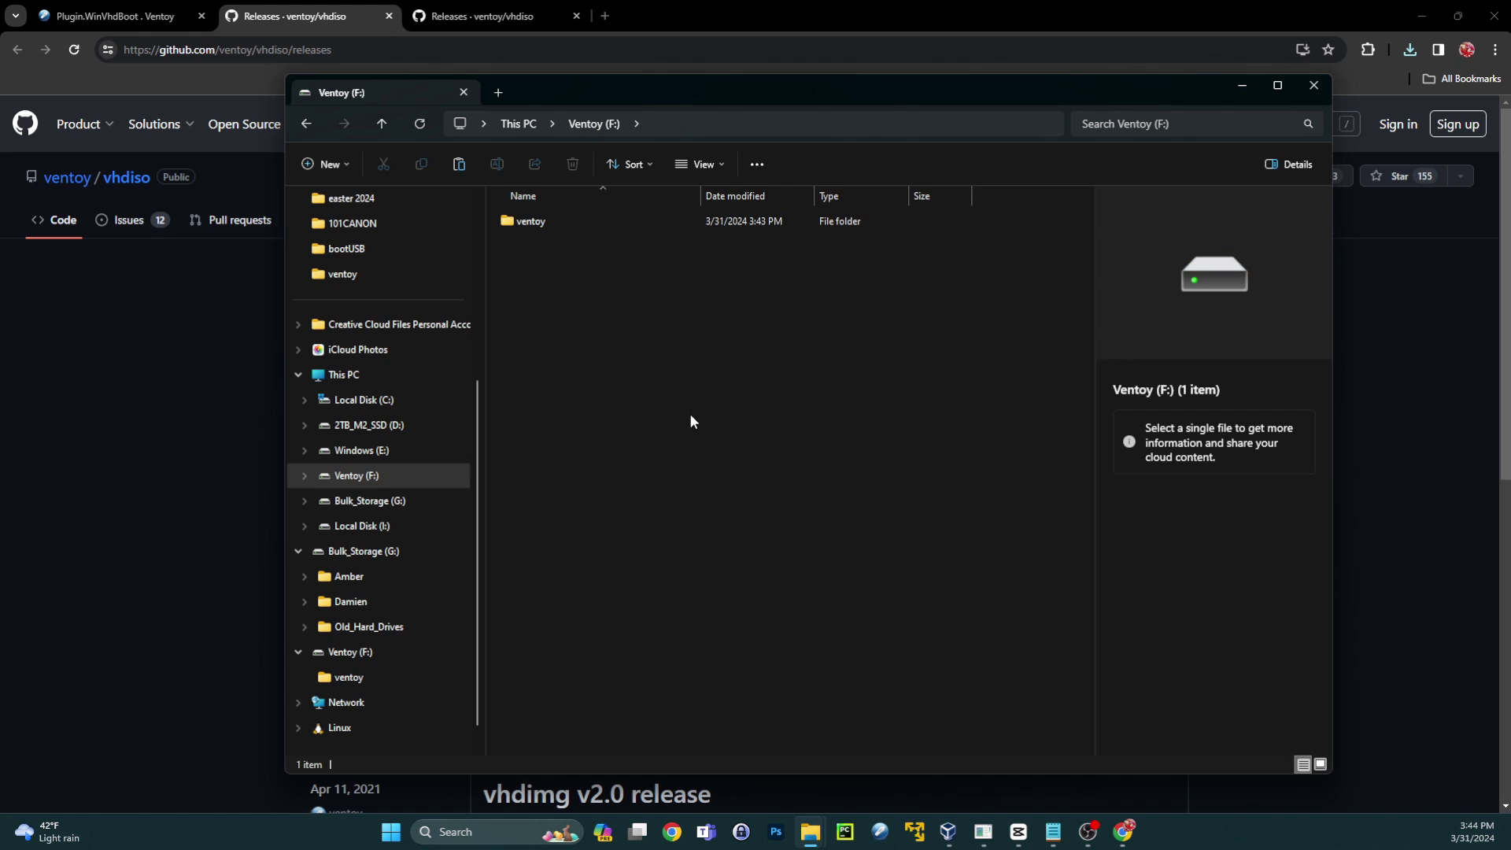
{"action": "mouse_move", "coordinate": [815, 836]}
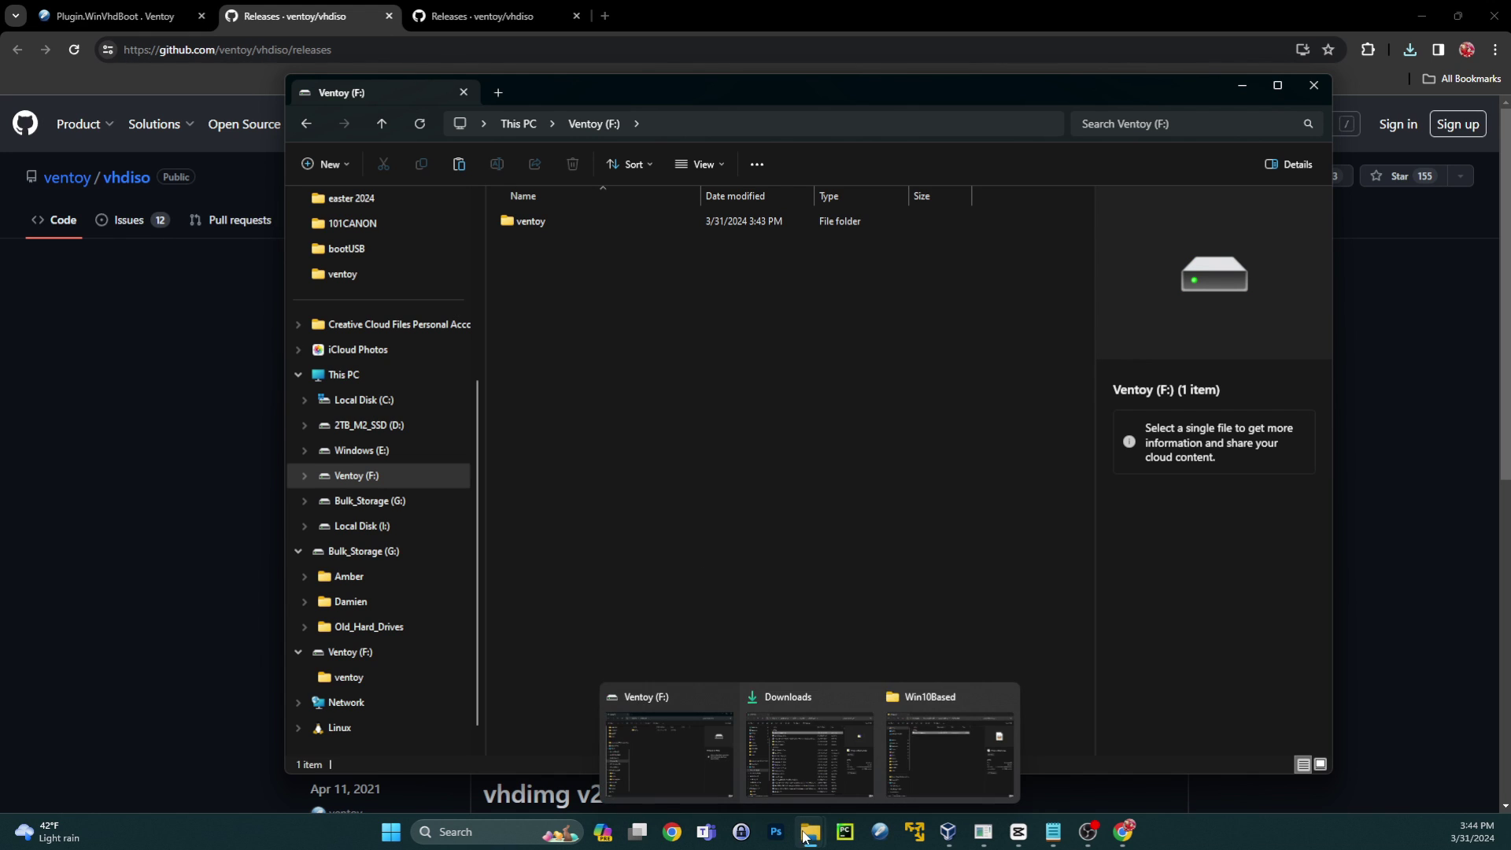
{"action": "left_click", "coordinate": [967, 721]}
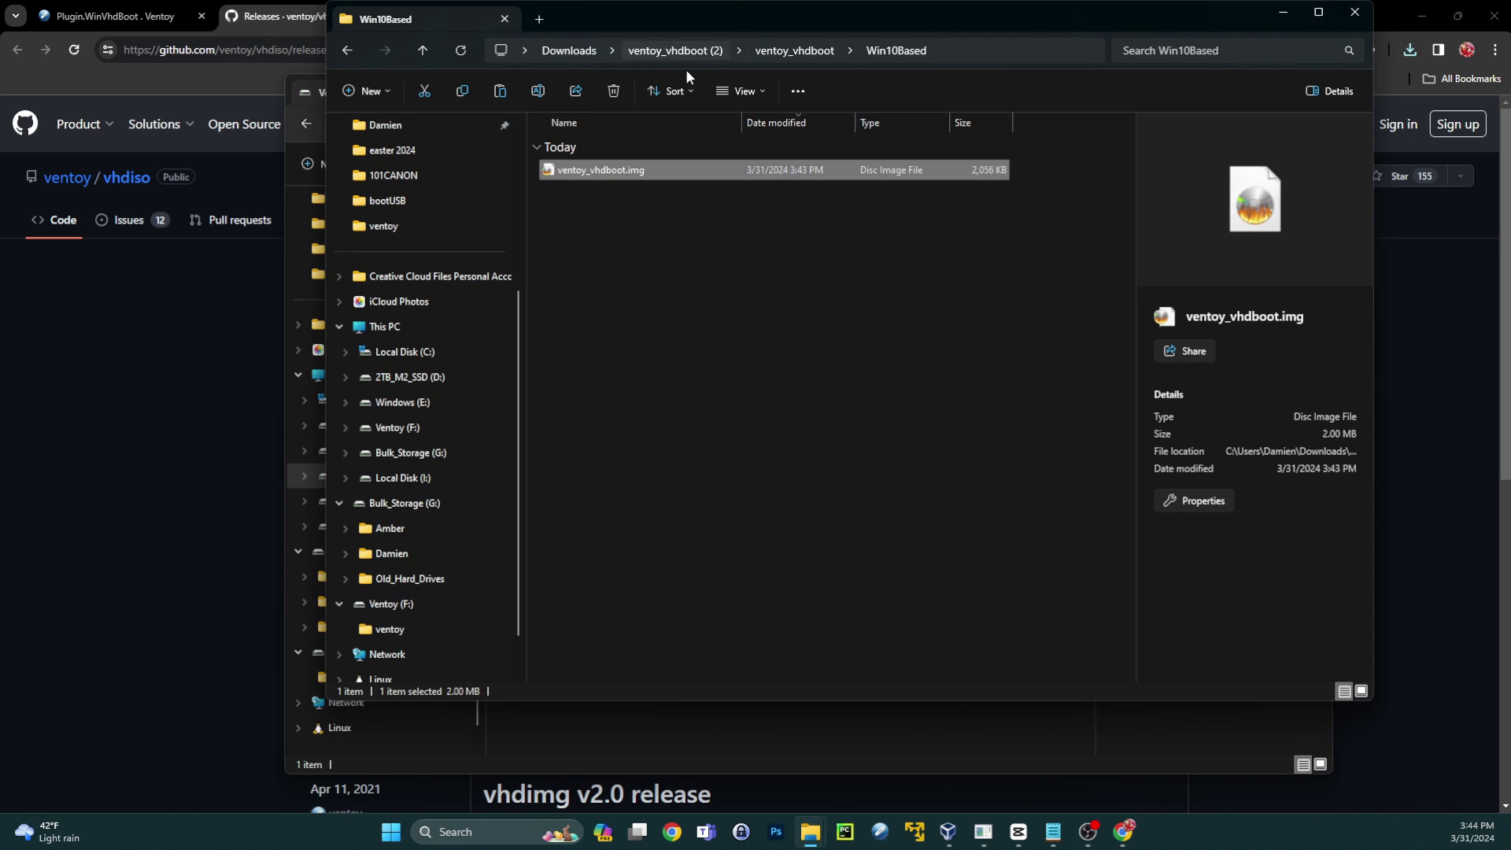
{"action": "left_click", "coordinate": [602, 50]}
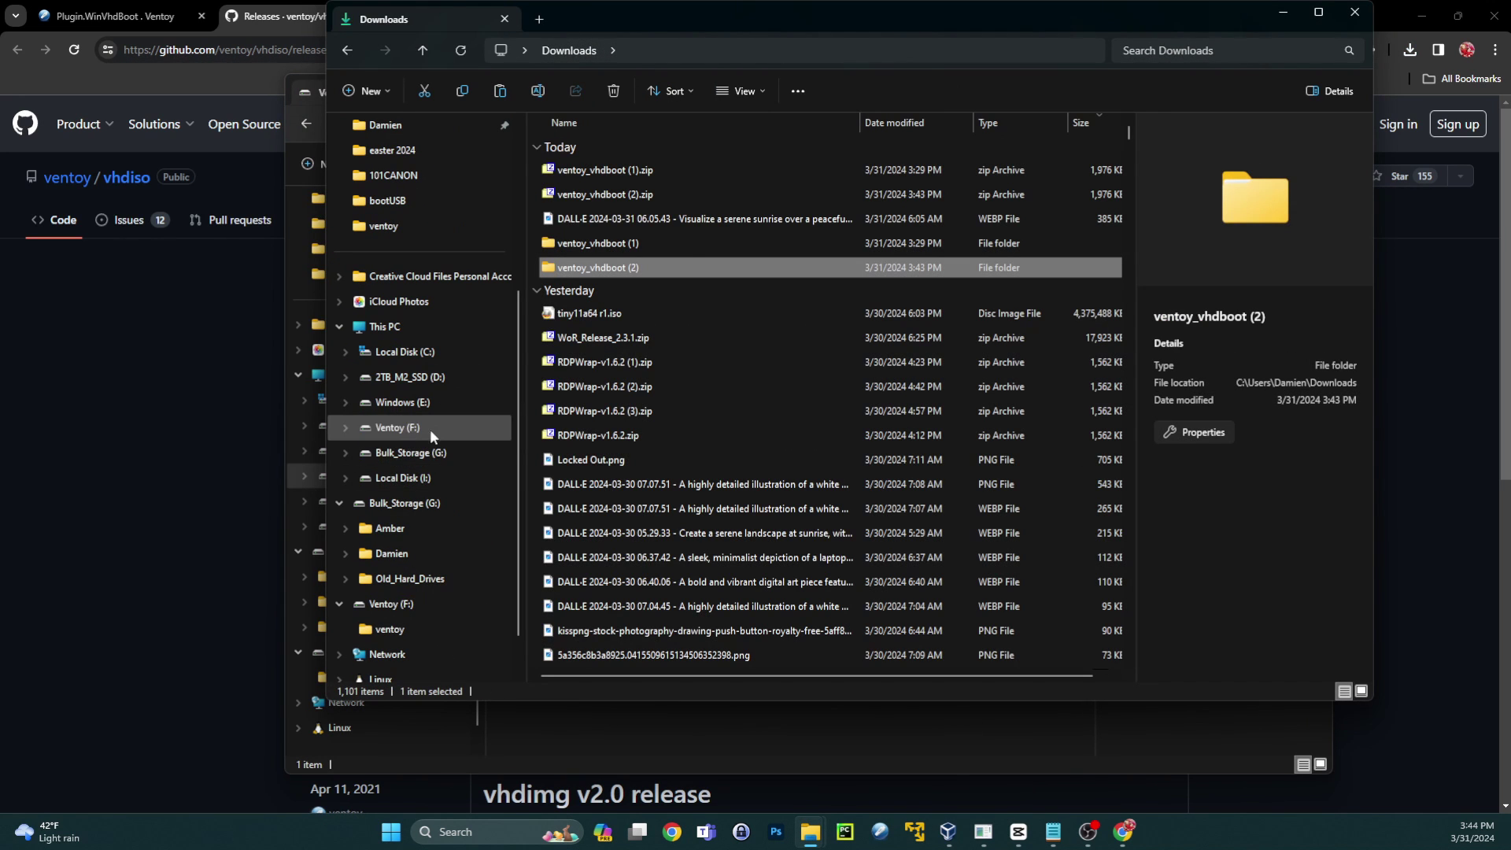
{"action": "left_click", "coordinate": [432, 379]}
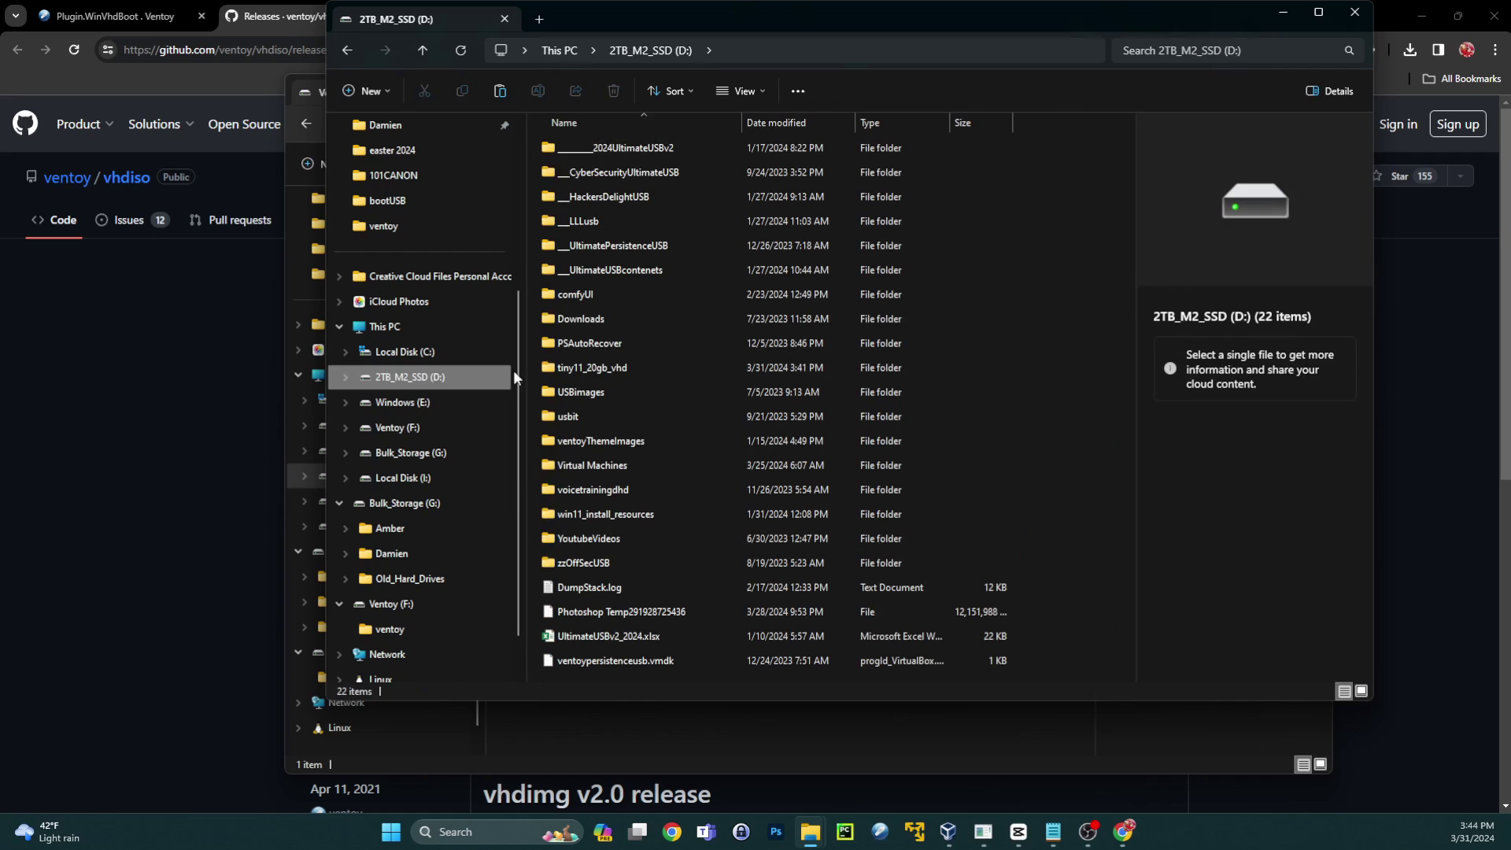
{"action": "double_click", "coordinate": [598, 367]}
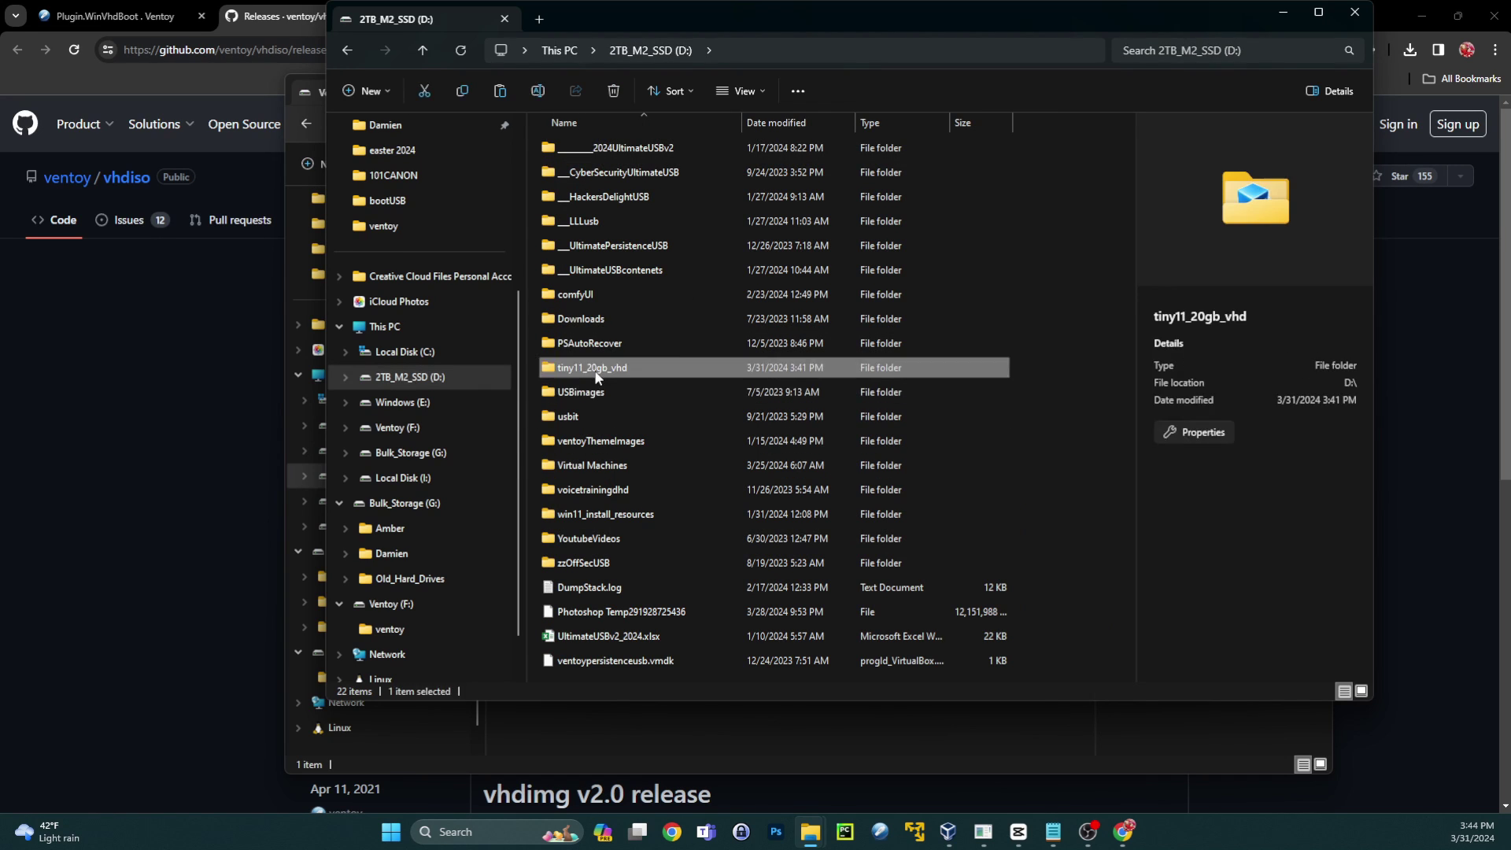
{"action": "left_click", "coordinate": [644, 228]}
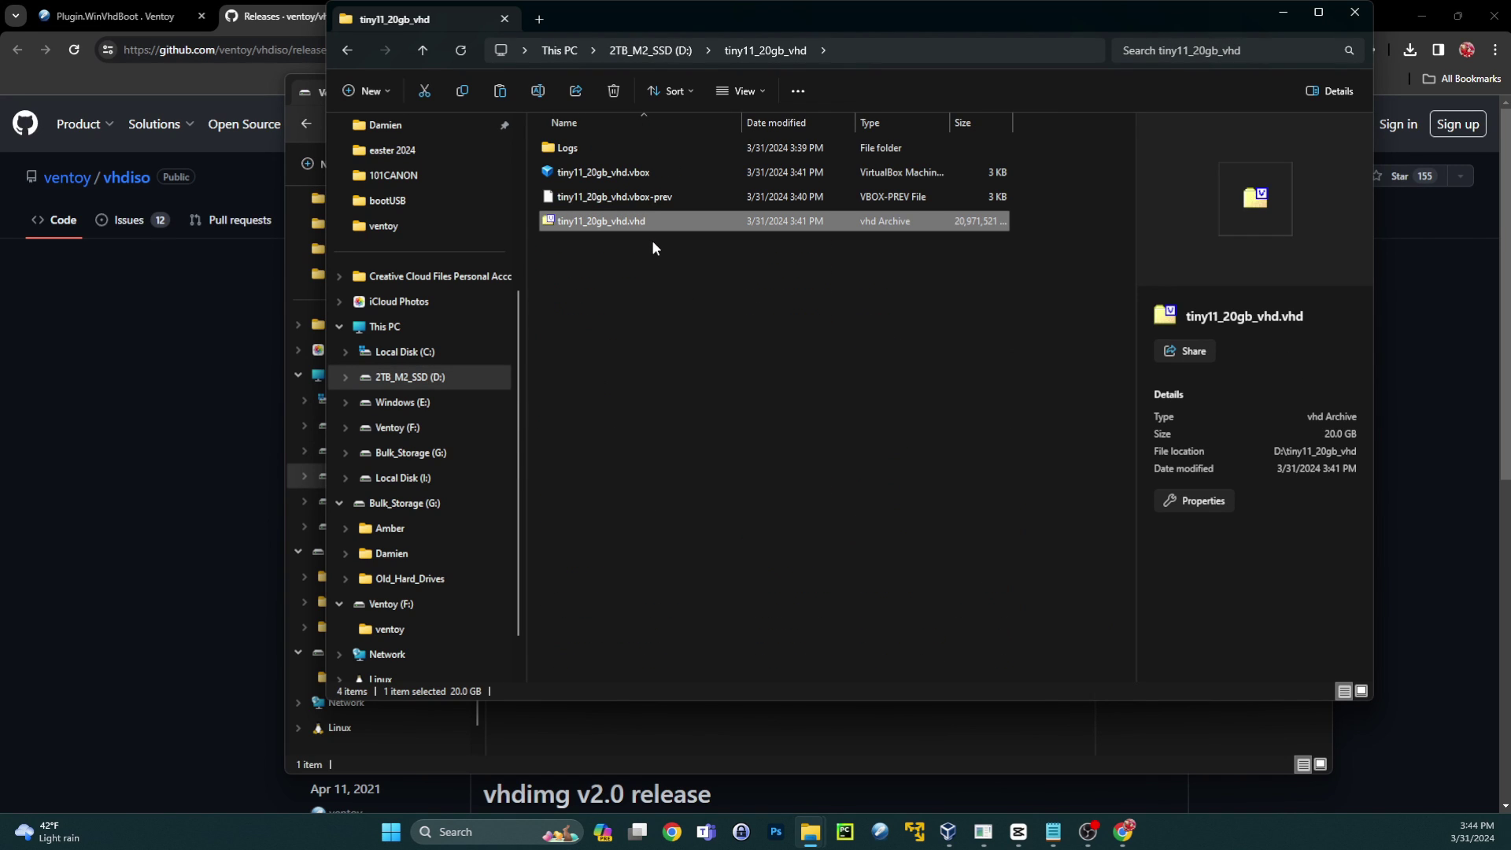
{"action": "left_click", "coordinate": [1291, 13]}
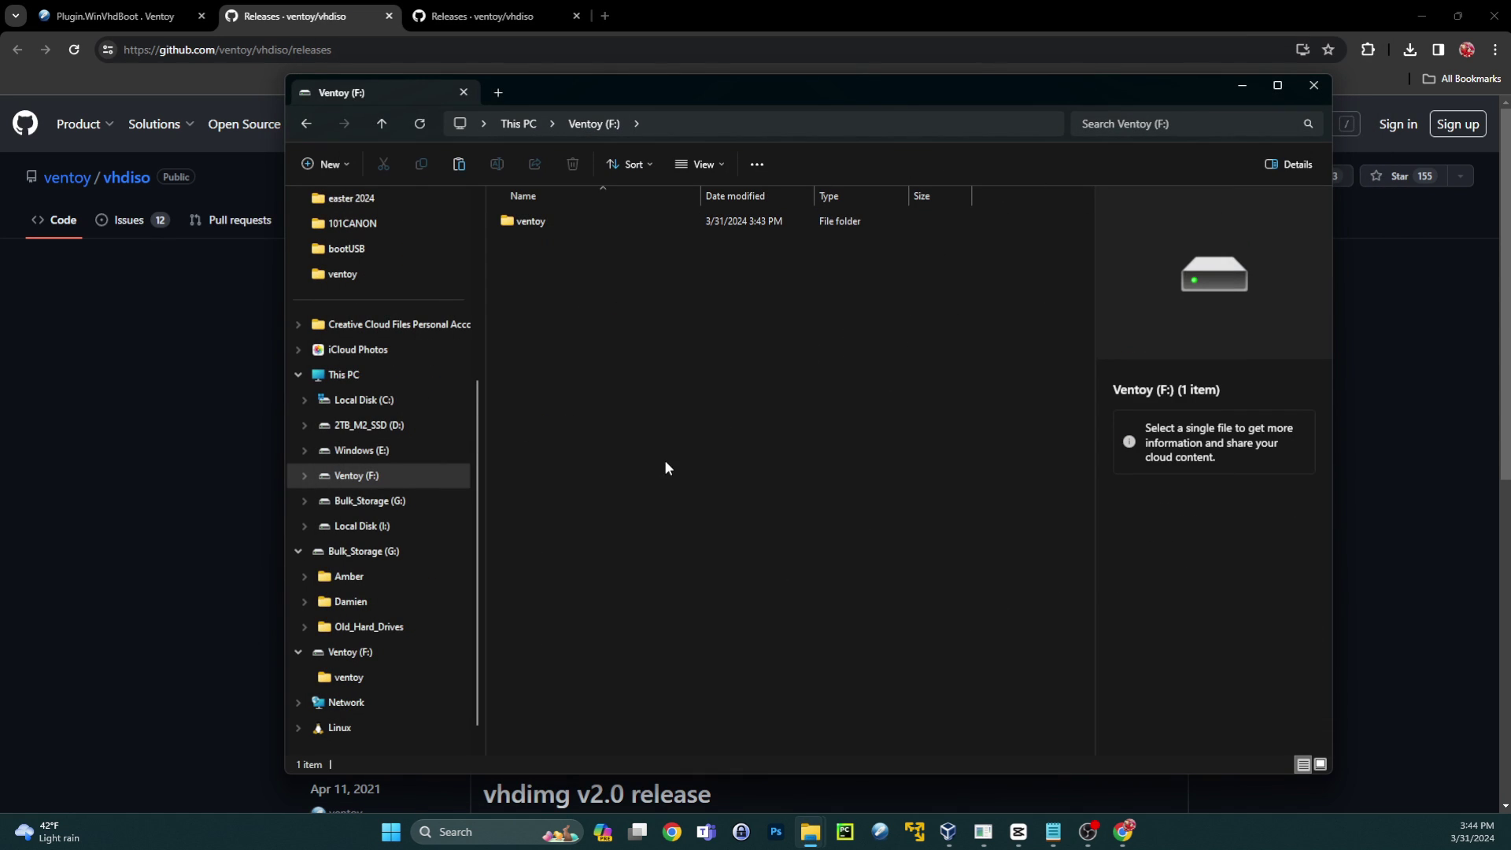
{"action": "key", "text": "ctrl+v"}
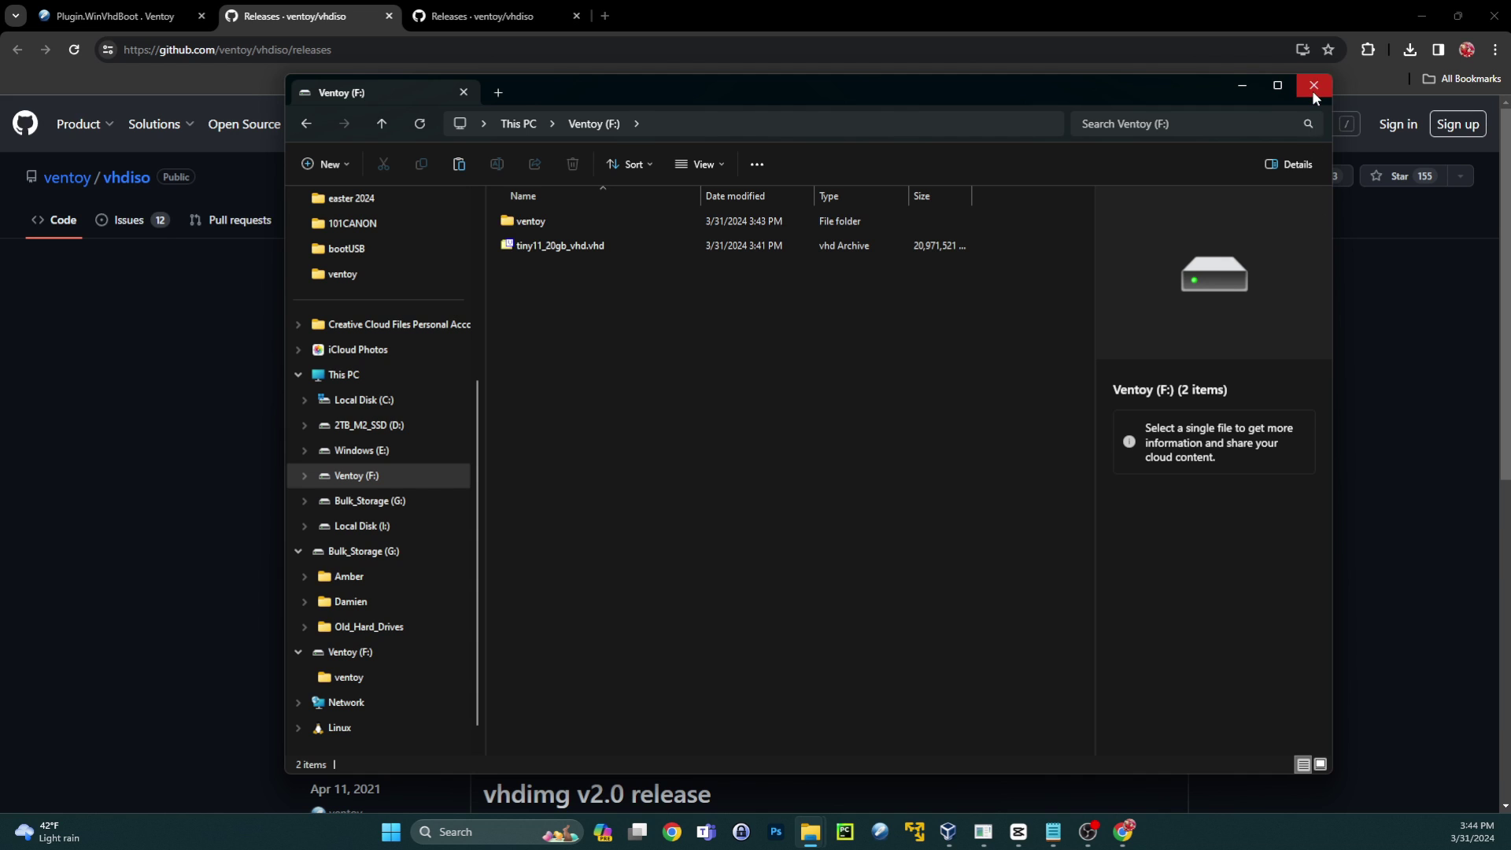
- Close File Explorer, start the BootUSB machine and attach the Transcend ESD310C USB drive
{"action": "left_click", "coordinate": [1314, 85]}
{"action": "left_click", "coordinate": [1426, 12]}
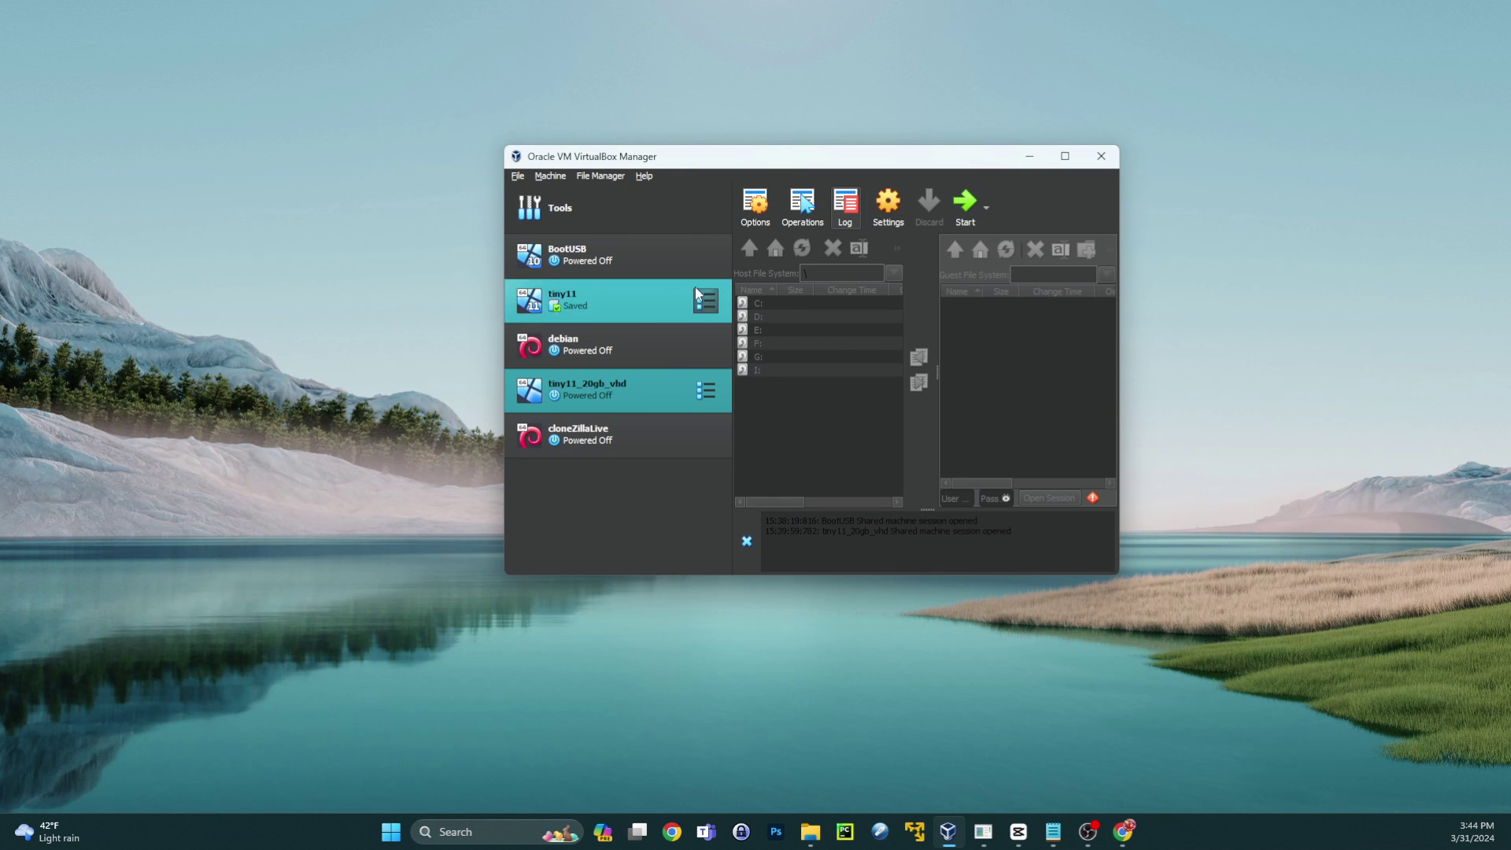
{"action": "left_click", "coordinate": [587, 249]}
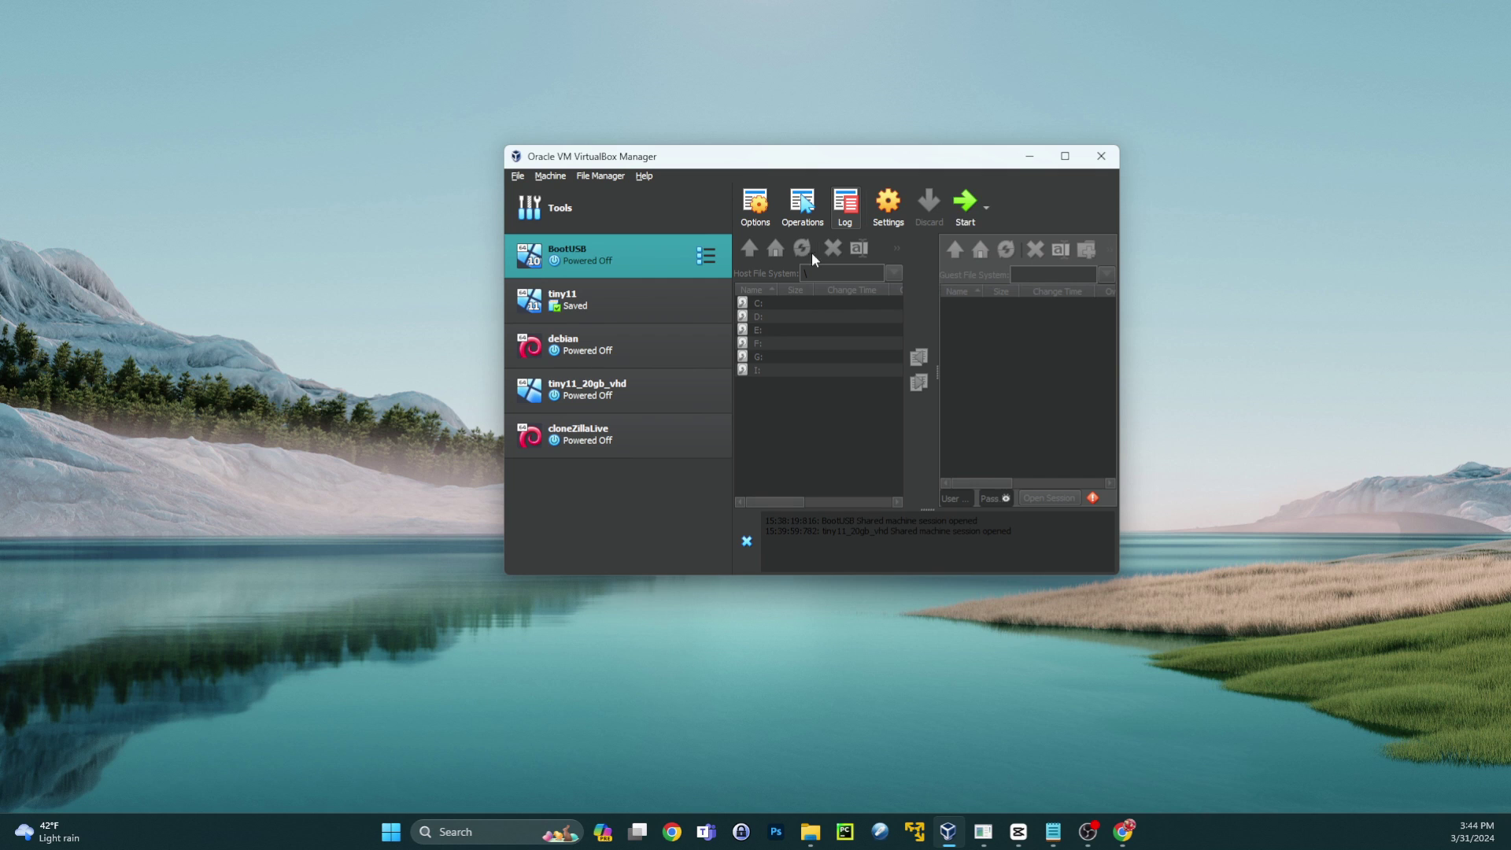
{"action": "left_click", "coordinate": [966, 208]}
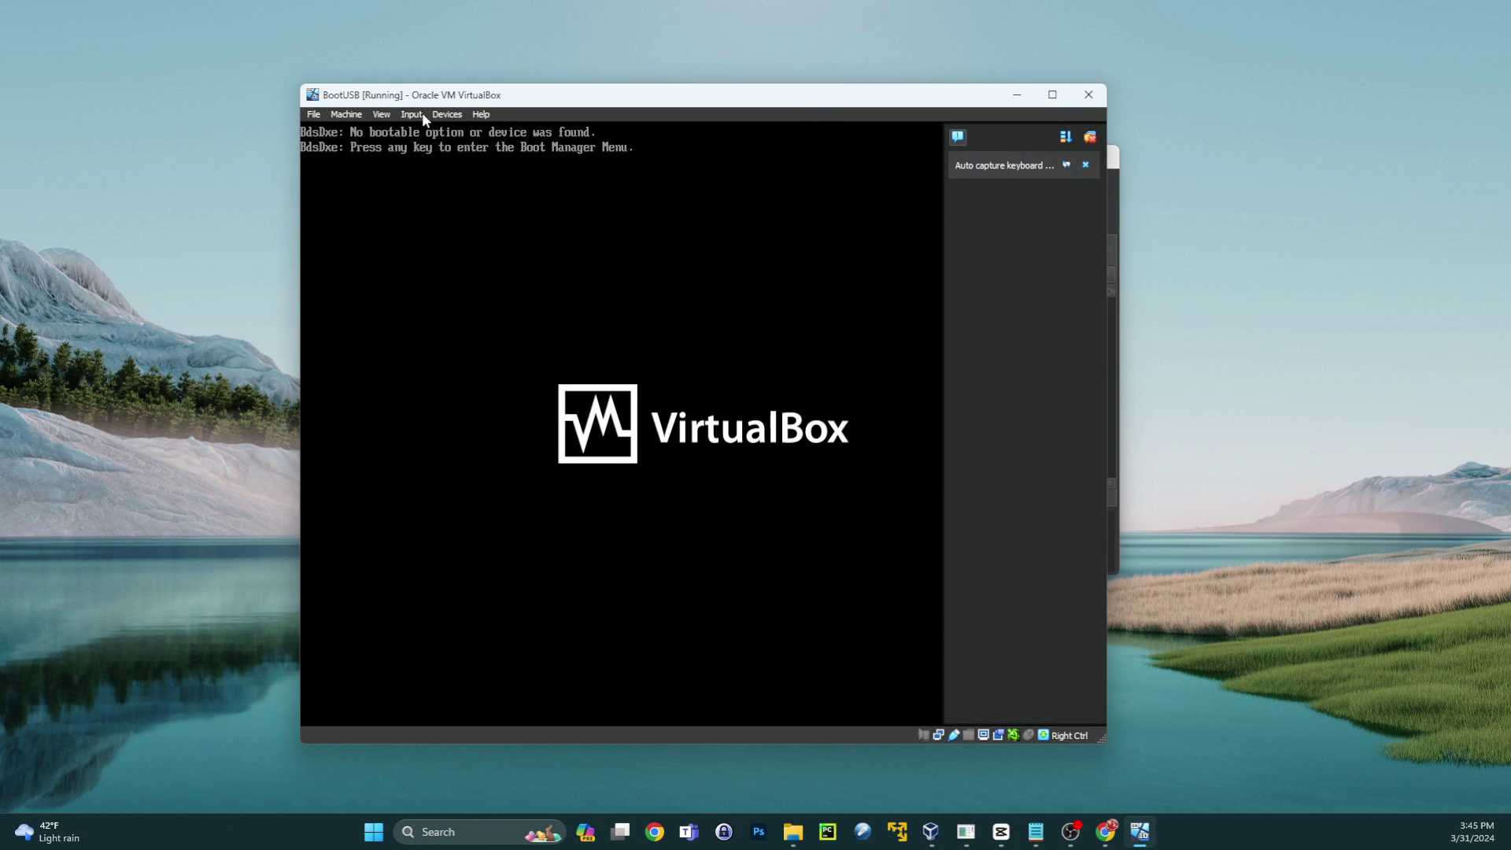
{"action": "left_click", "coordinate": [447, 114]}
{"action": "mouse_move", "coordinate": [470, 163]}
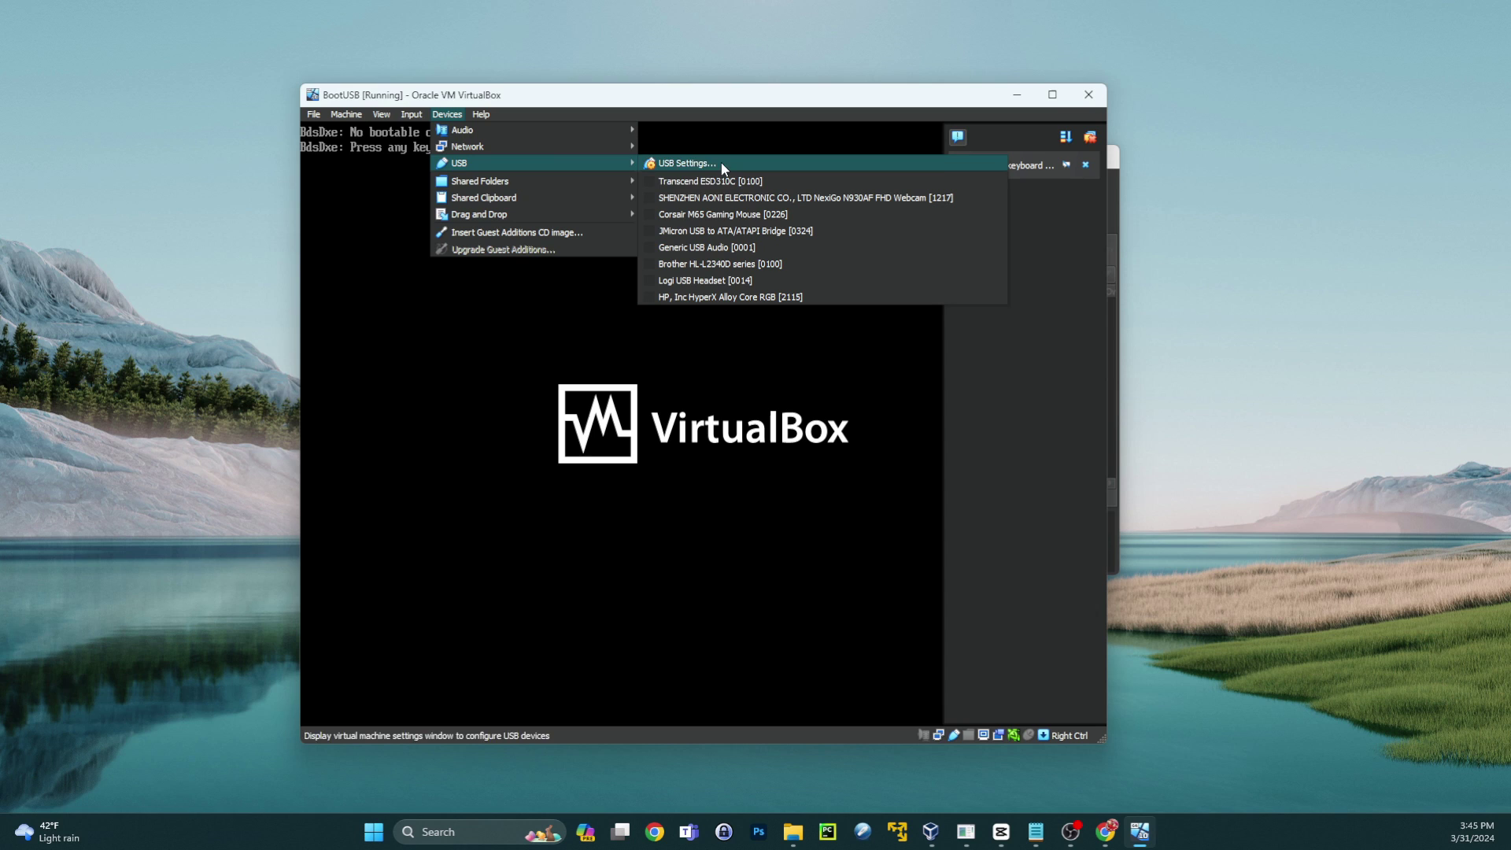
{"action": "left_click", "coordinate": [649, 181]}
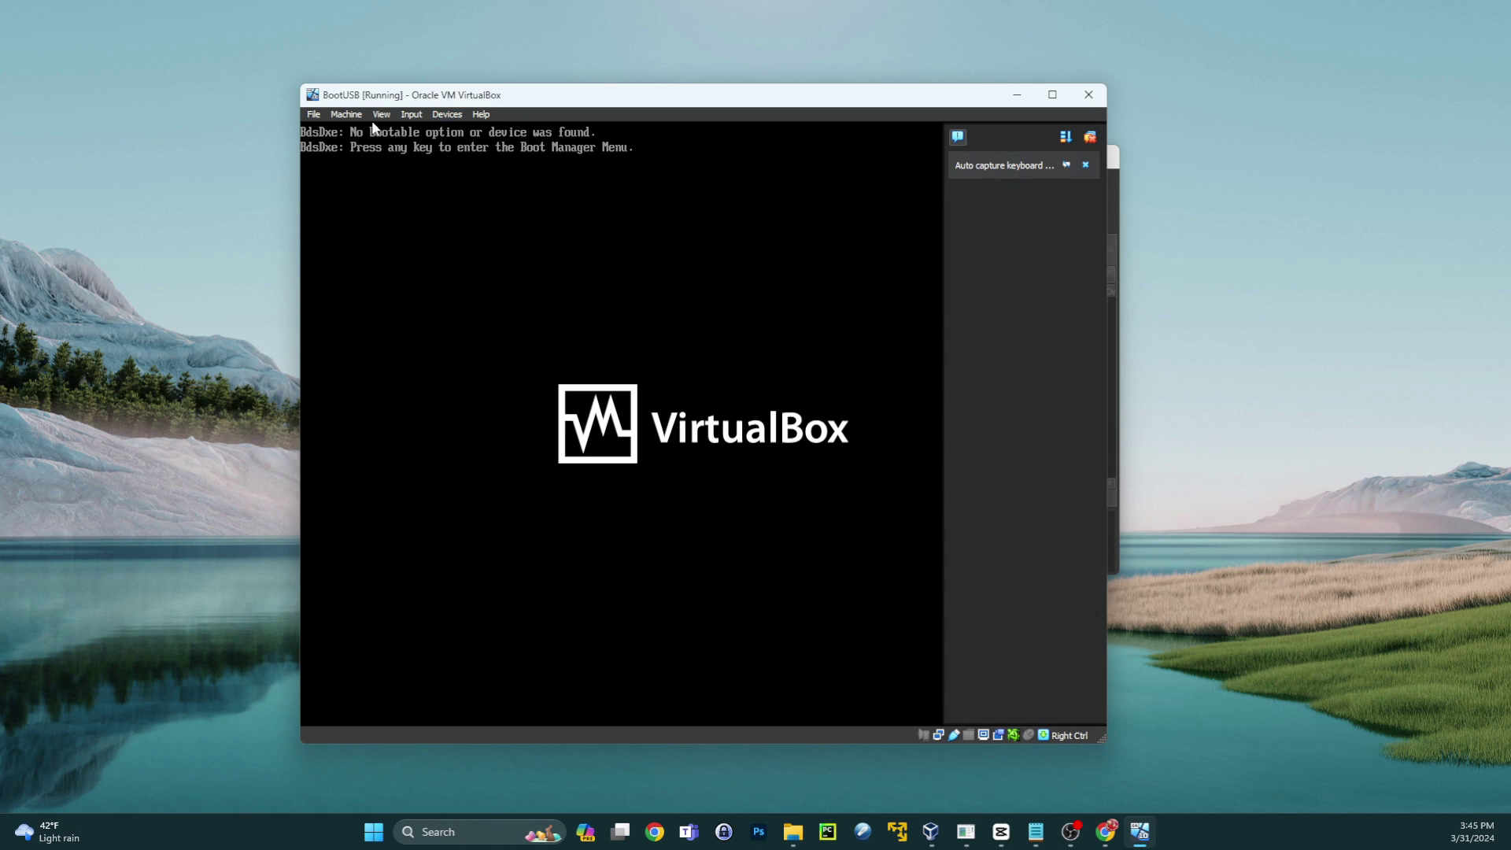
- Boot BootUSB from the UEFI Transcend entry in the firmware Boot Manager
{"action": "left_click", "coordinate": [730, 540]}
{"action": "key", "text": "Return"}
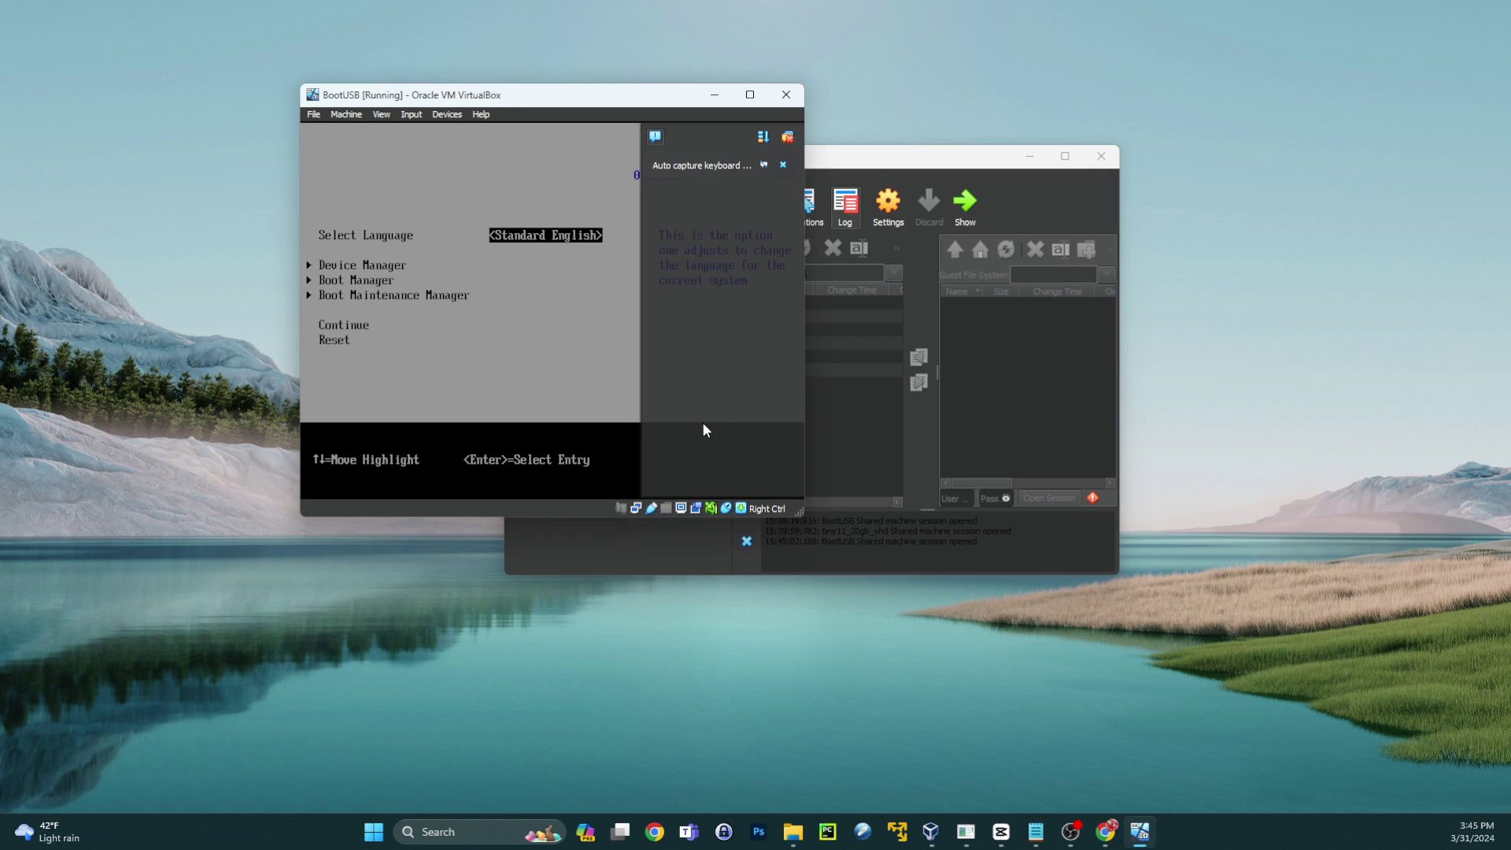
{"action": "key", "text": "Down"}
{"action": "key", "text": "Down"}
{"action": "key", "text": "Return"}
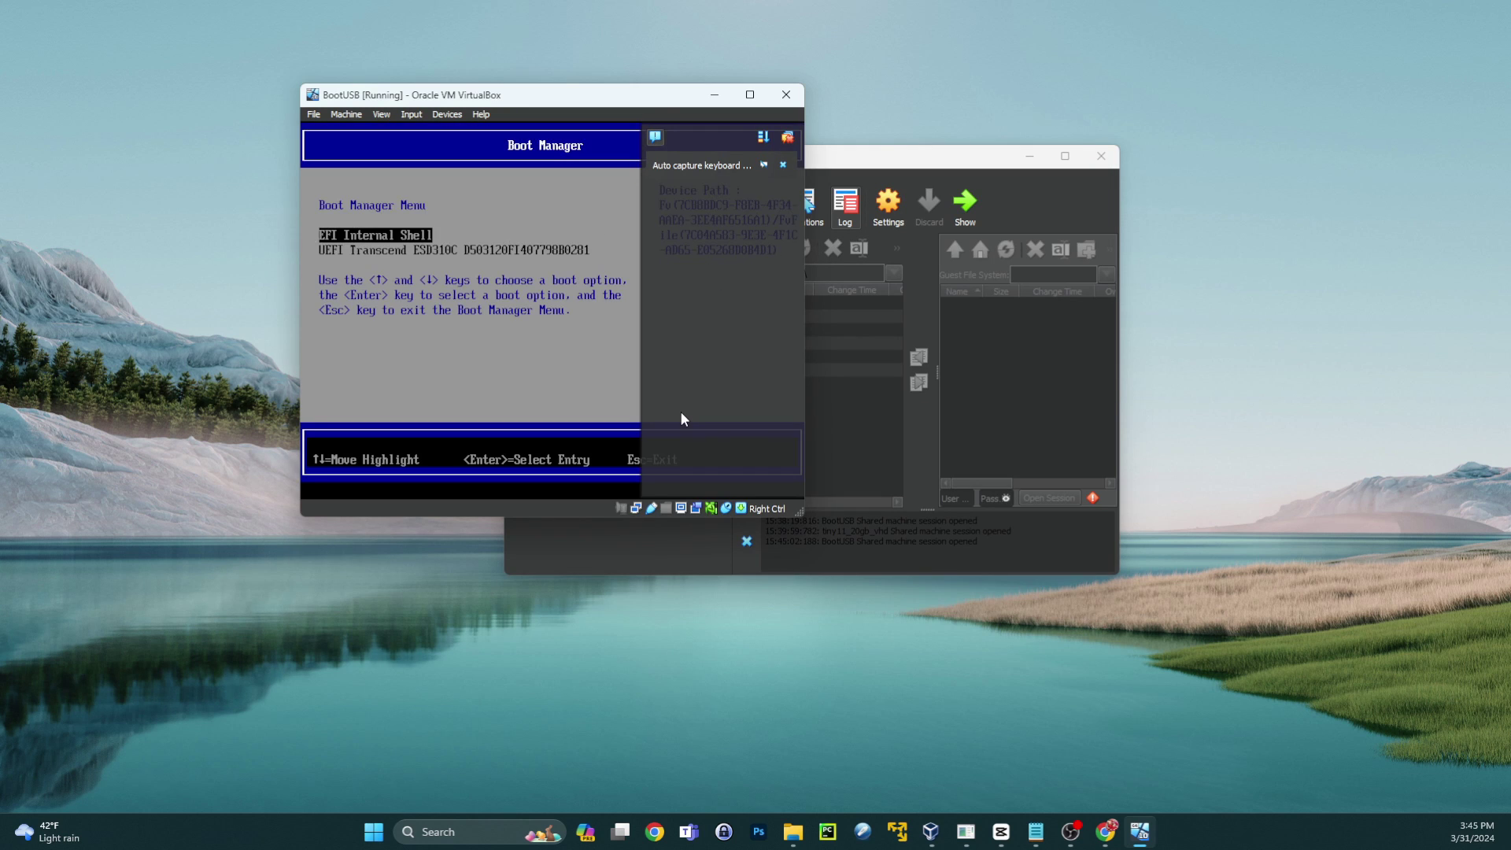
{"action": "key", "text": "Down"}
{"action": "key", "text": "Return"}
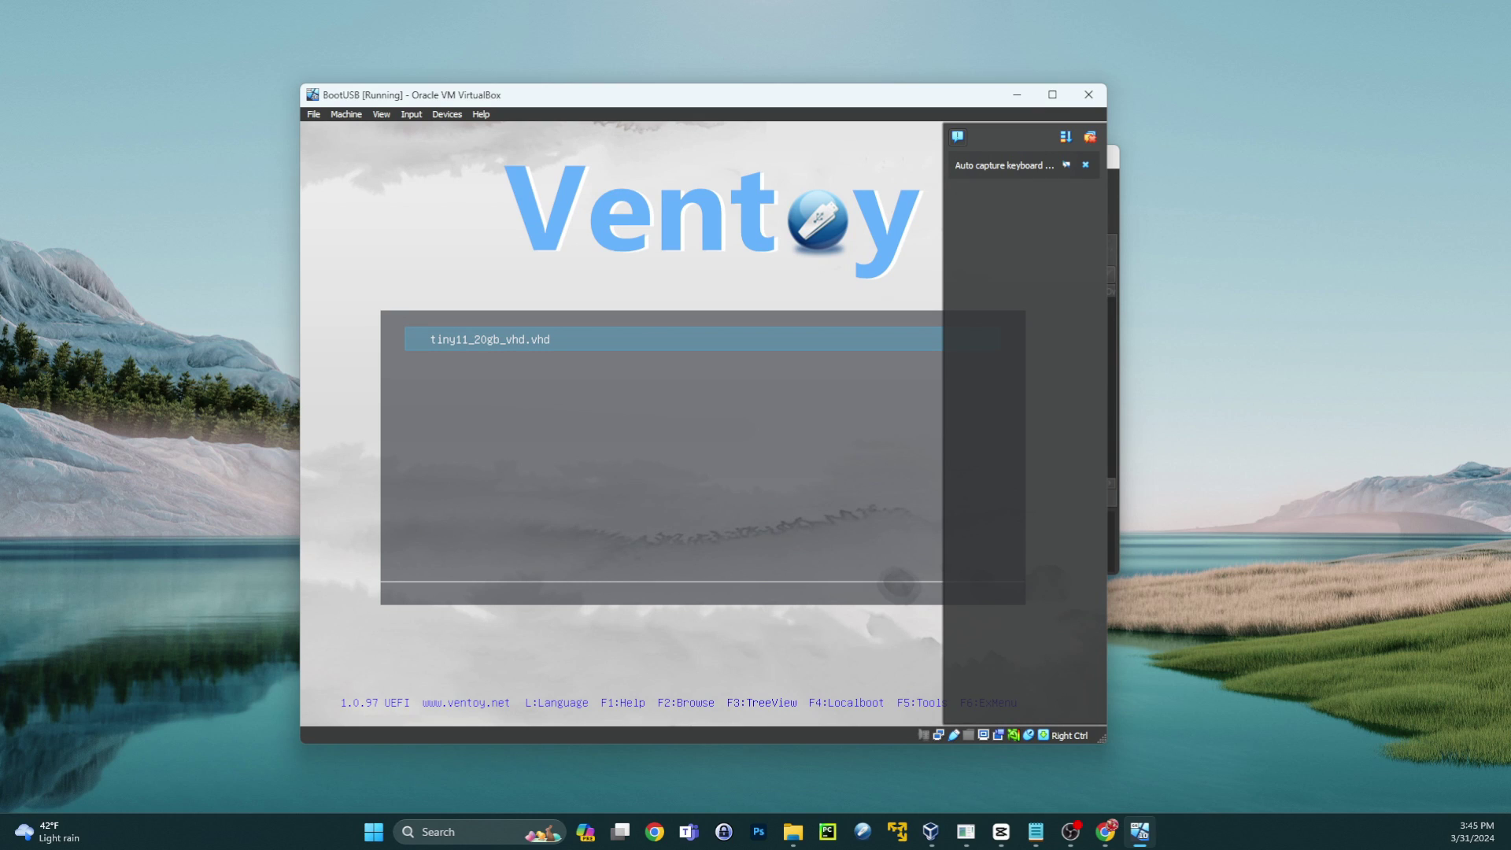
- Boot the tiny11_20gb_vhd.vhd Ventoy entry, pass the lock screen and sign in with the account password
{"action": "left_click", "coordinate": [1084, 167]}
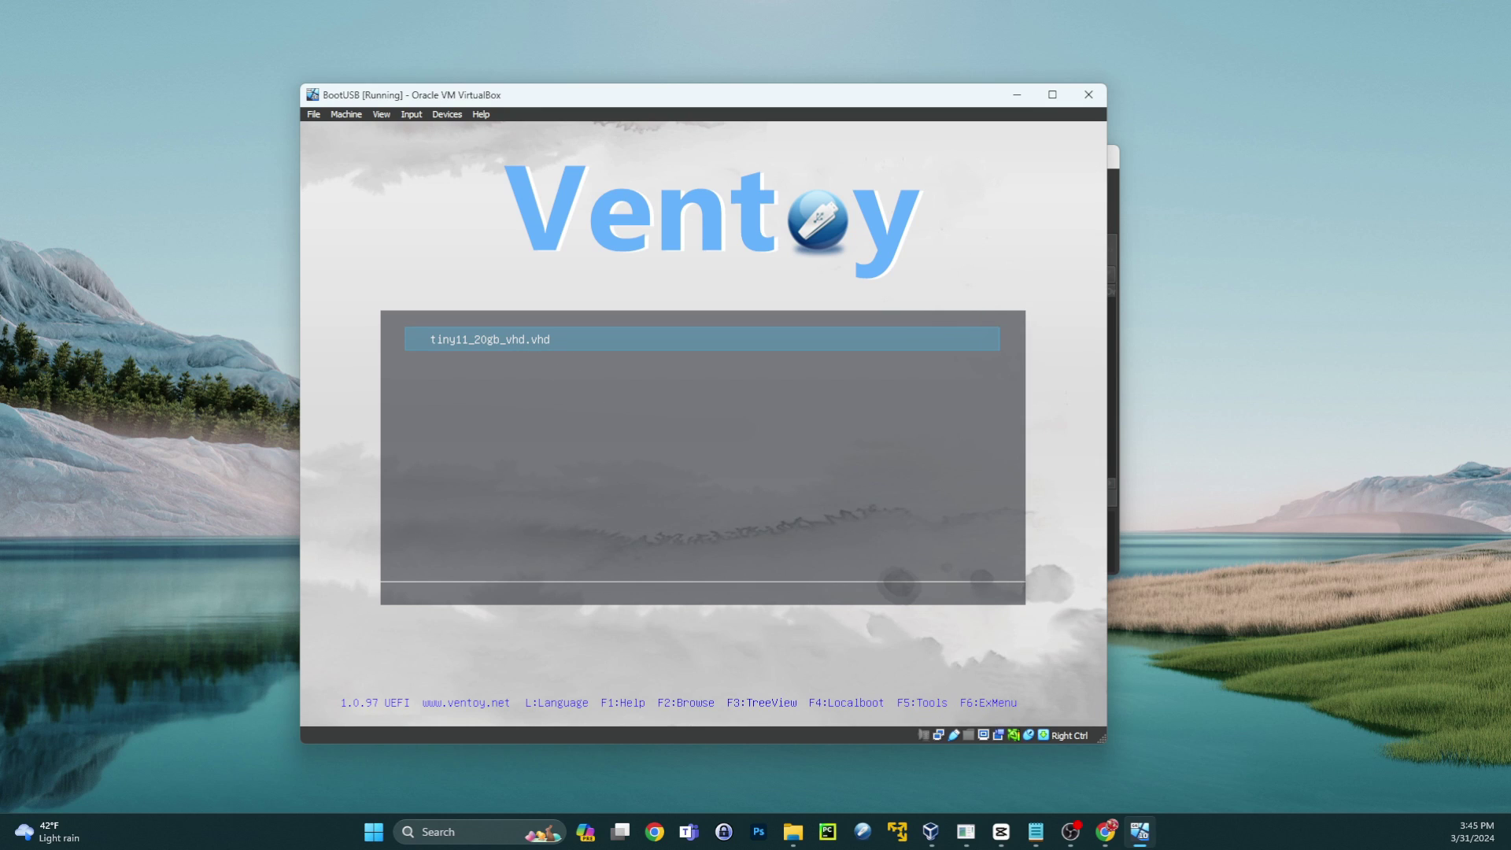
{"action": "key", "text": "Return"}
{"action": "key", "text": "Return"}
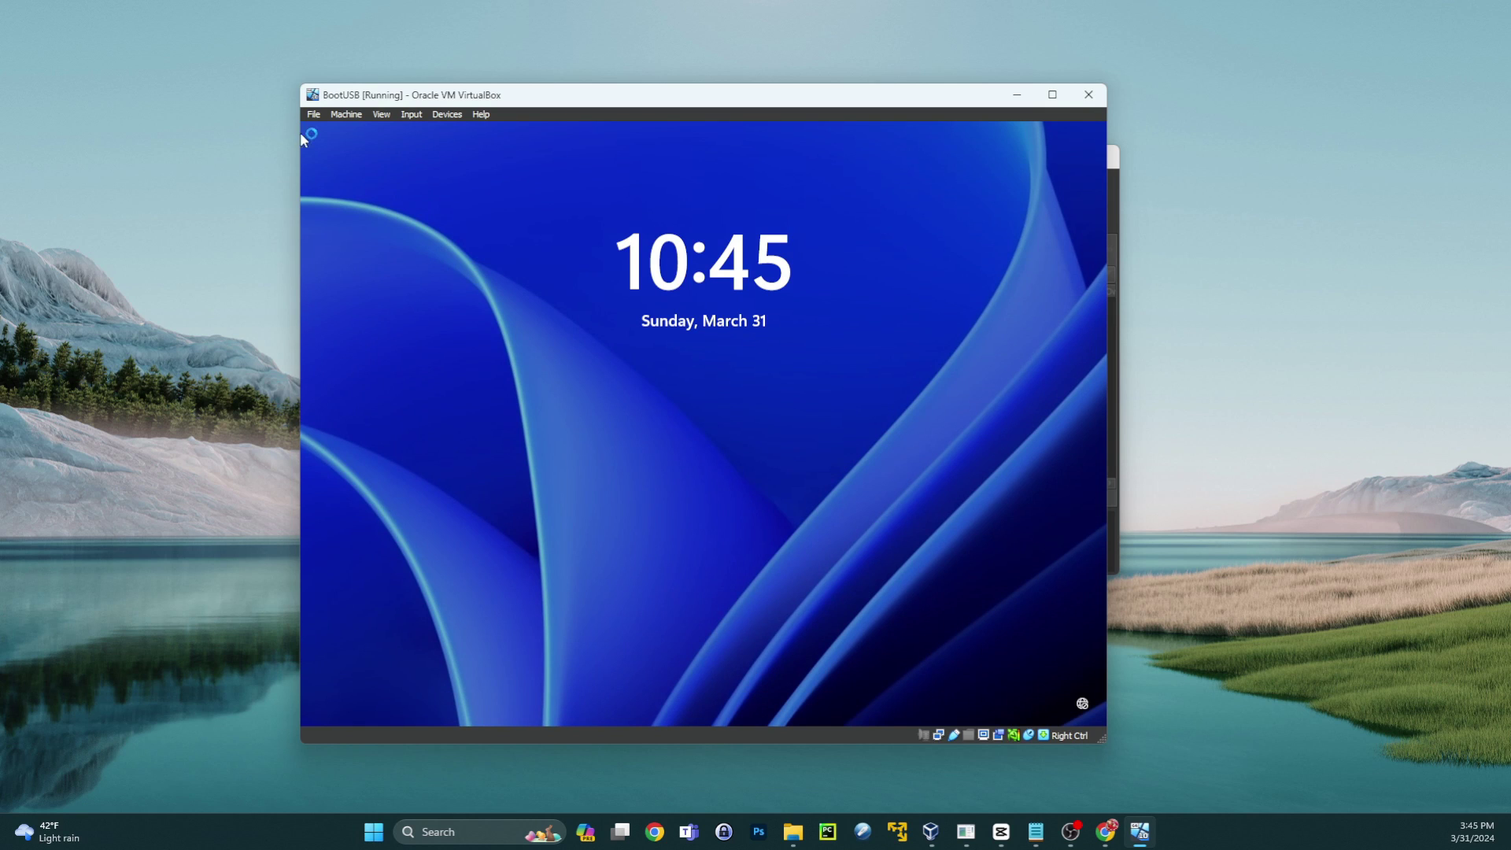
{"action": "left_click_drag", "start_coordinate": [760, 642], "coordinate": [779, 229]}
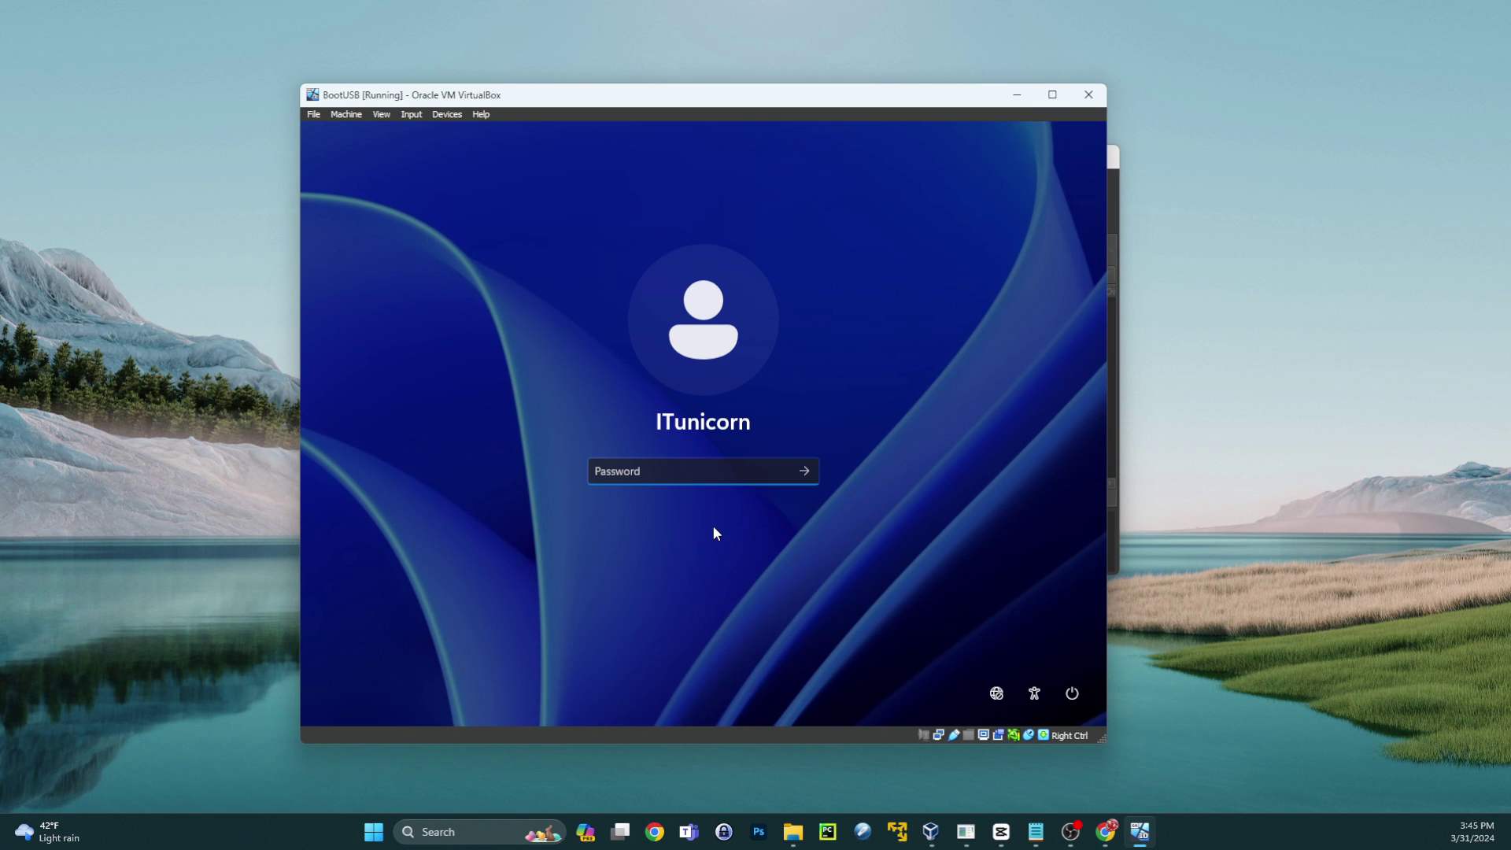
{"action": "type", "text": "12345678"}
{"action": "key", "text": "Return"}
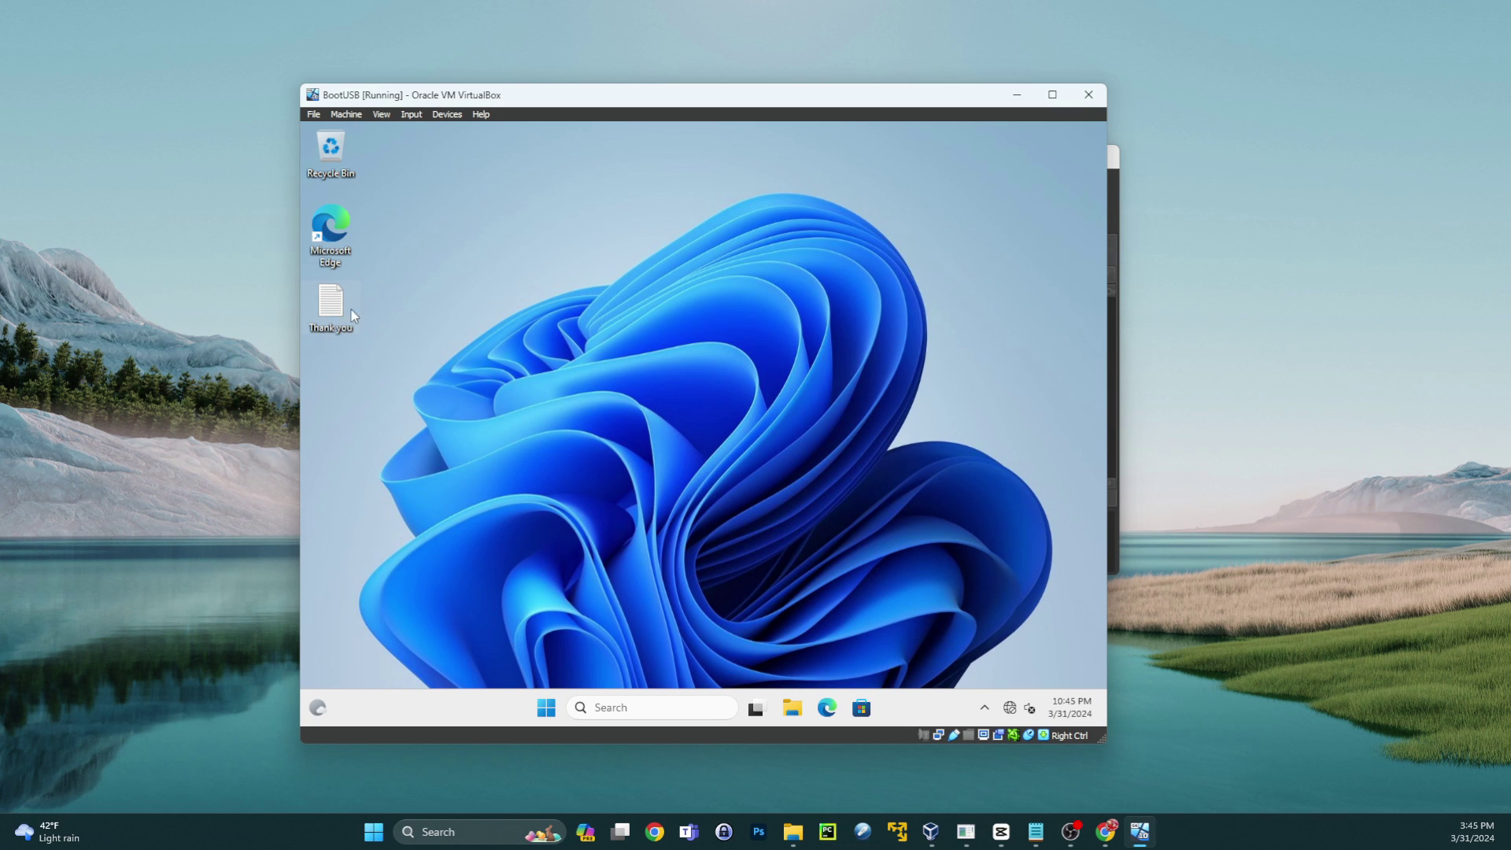
{"action": "double_click", "coordinate": [346, 309]}
{"action": "left_click", "coordinate": [525, 415]}
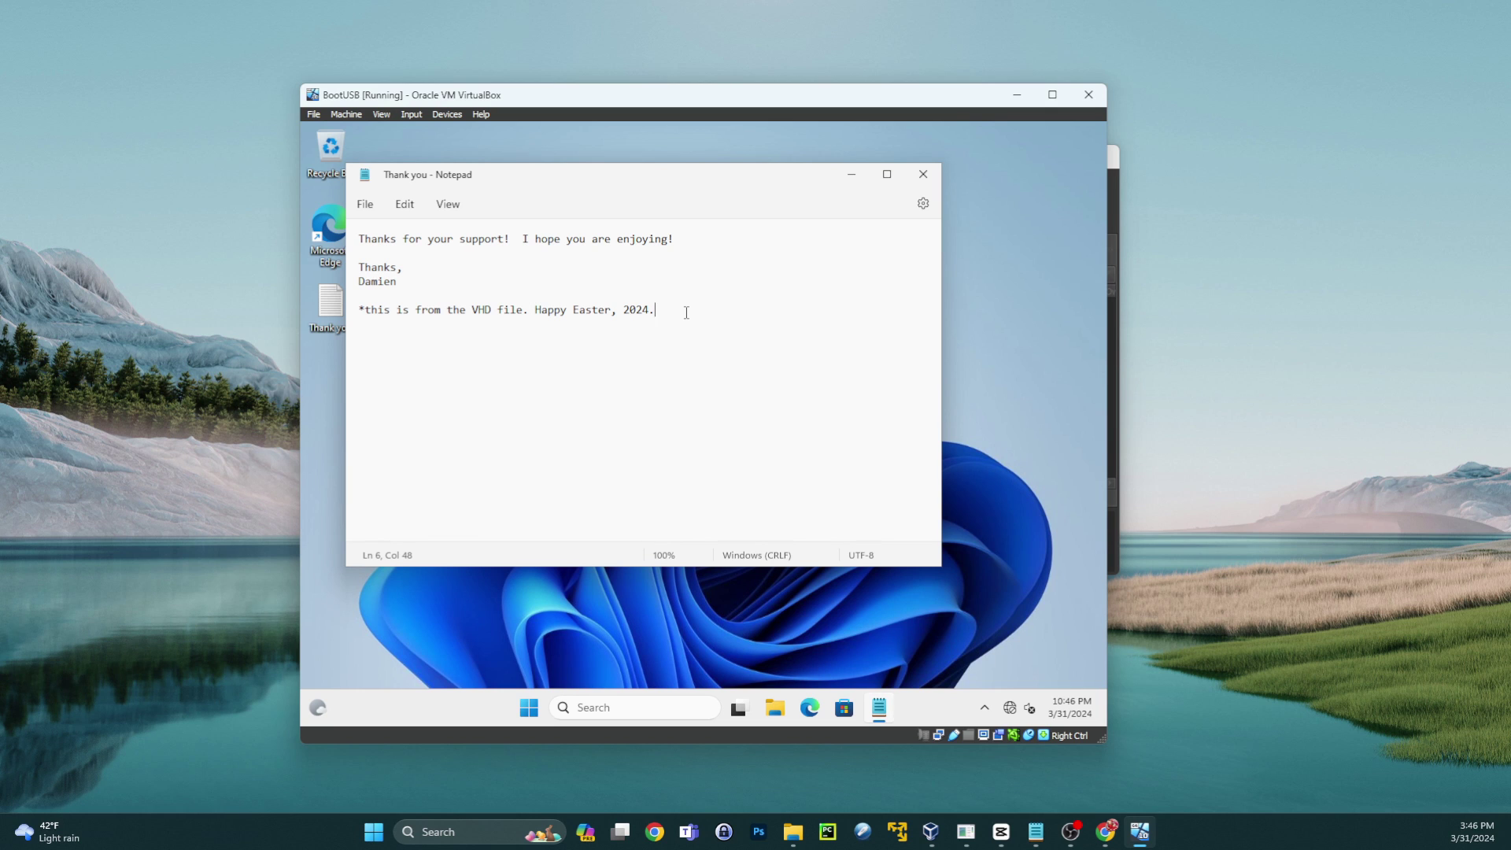
{"action": "key", "text": "ctrl+a"}
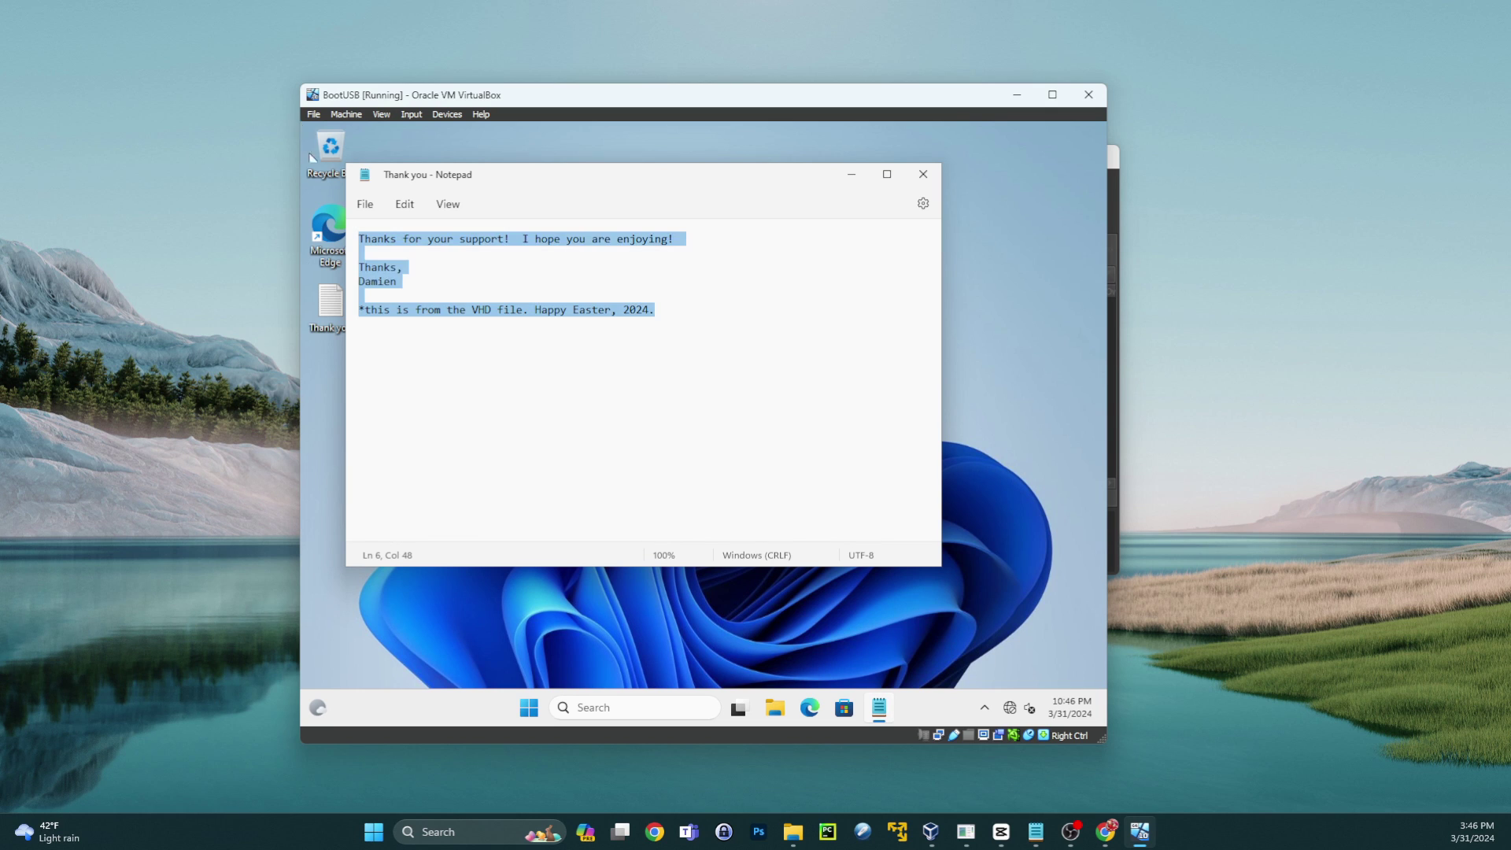
{"action": "left_click", "coordinate": [584, 311]}
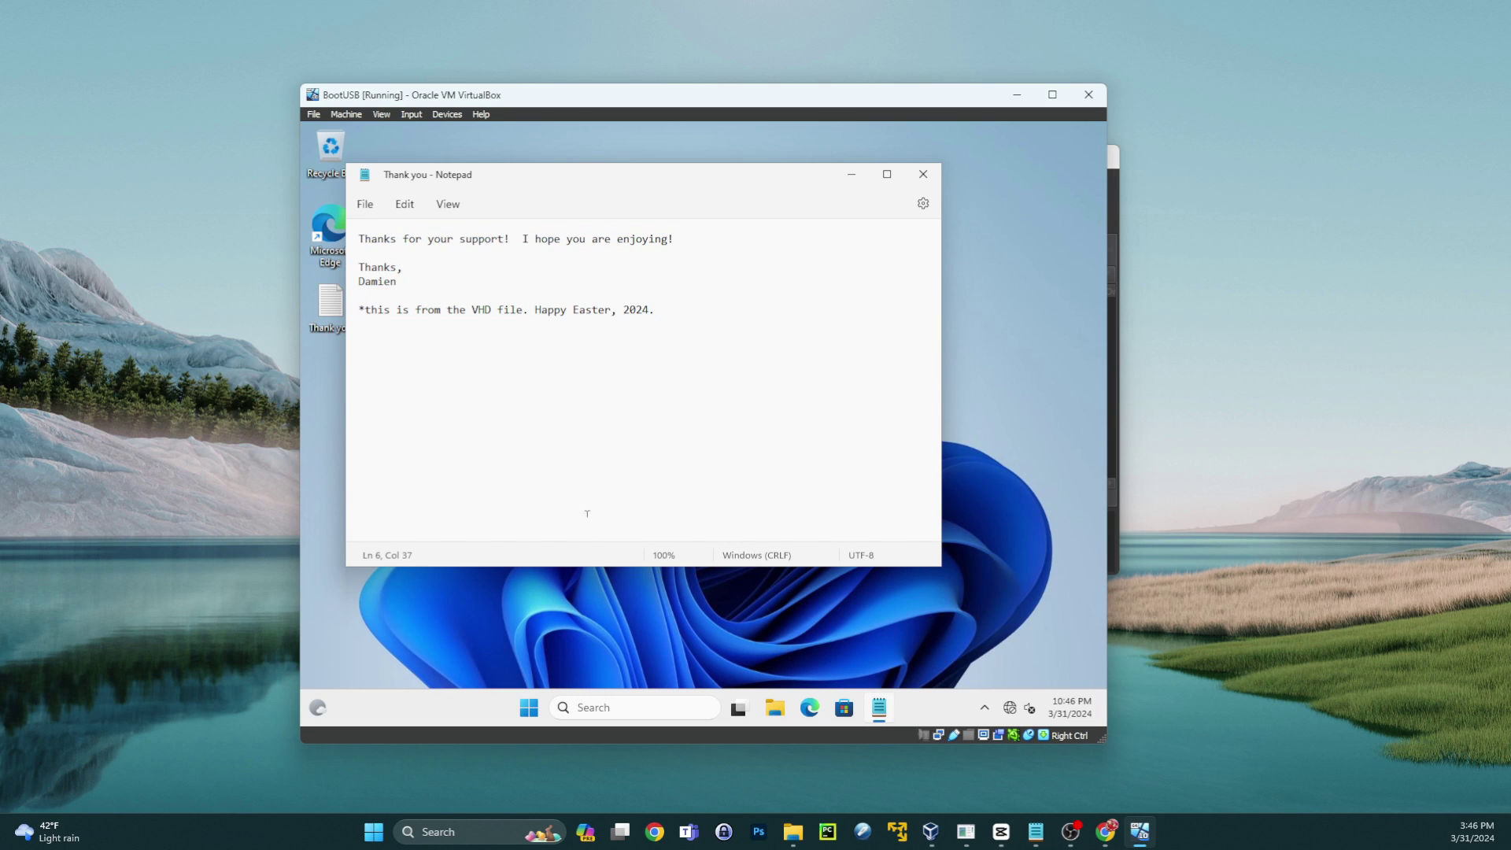
{"action": "key", "text": "Right"}
{"action": "key", "text": "shift+Right"}
{"action": "key", "text": "Right"}
{"action": "key", "text": "Right"}
{"action": "key", "text": "Right"}
{"action": "key", "text": "Right"}
{"action": "left_click", "coordinate": [923, 174]}
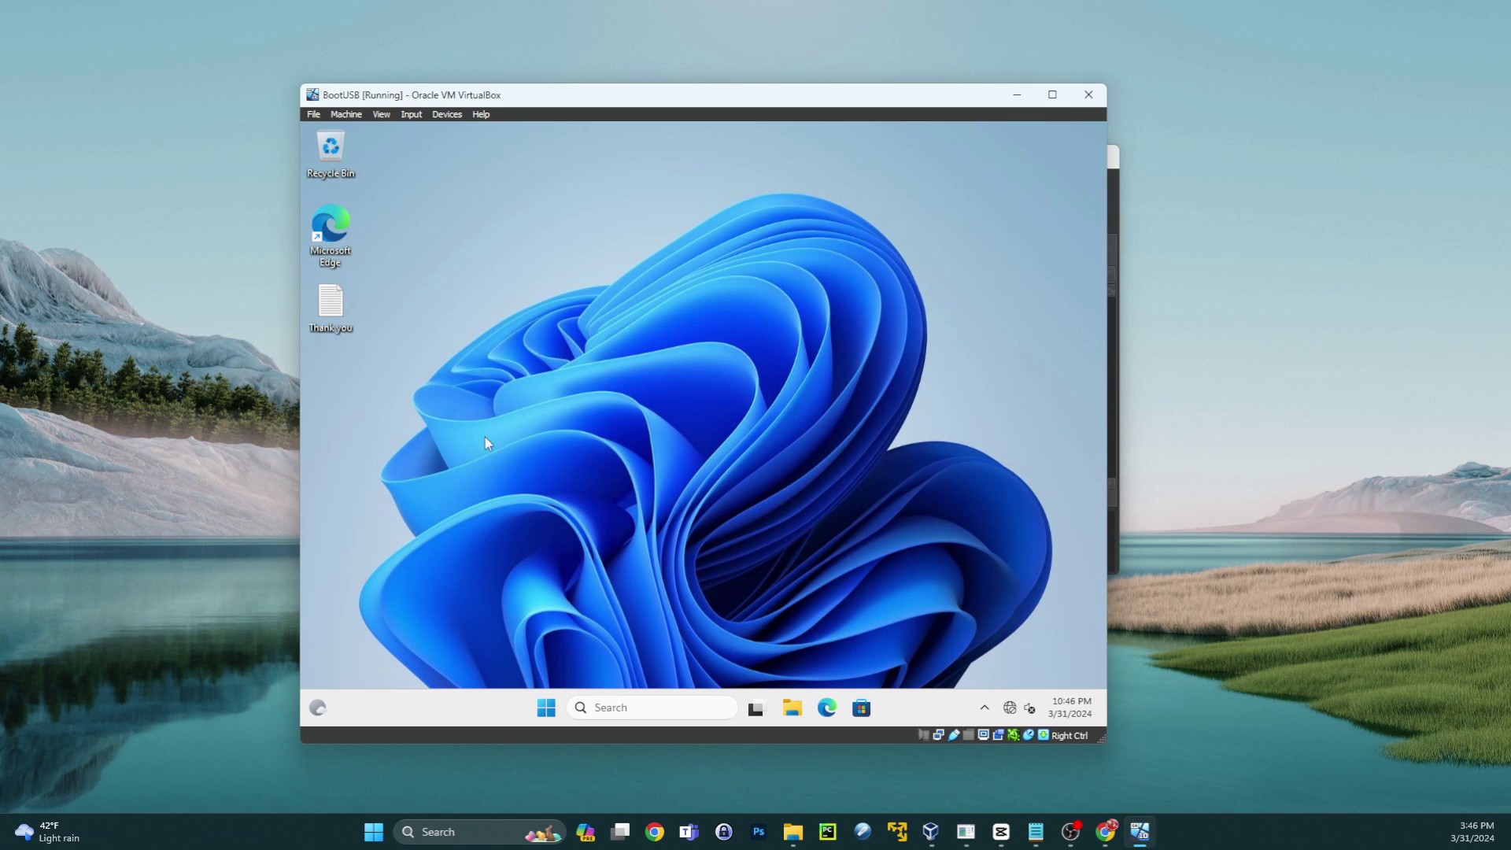